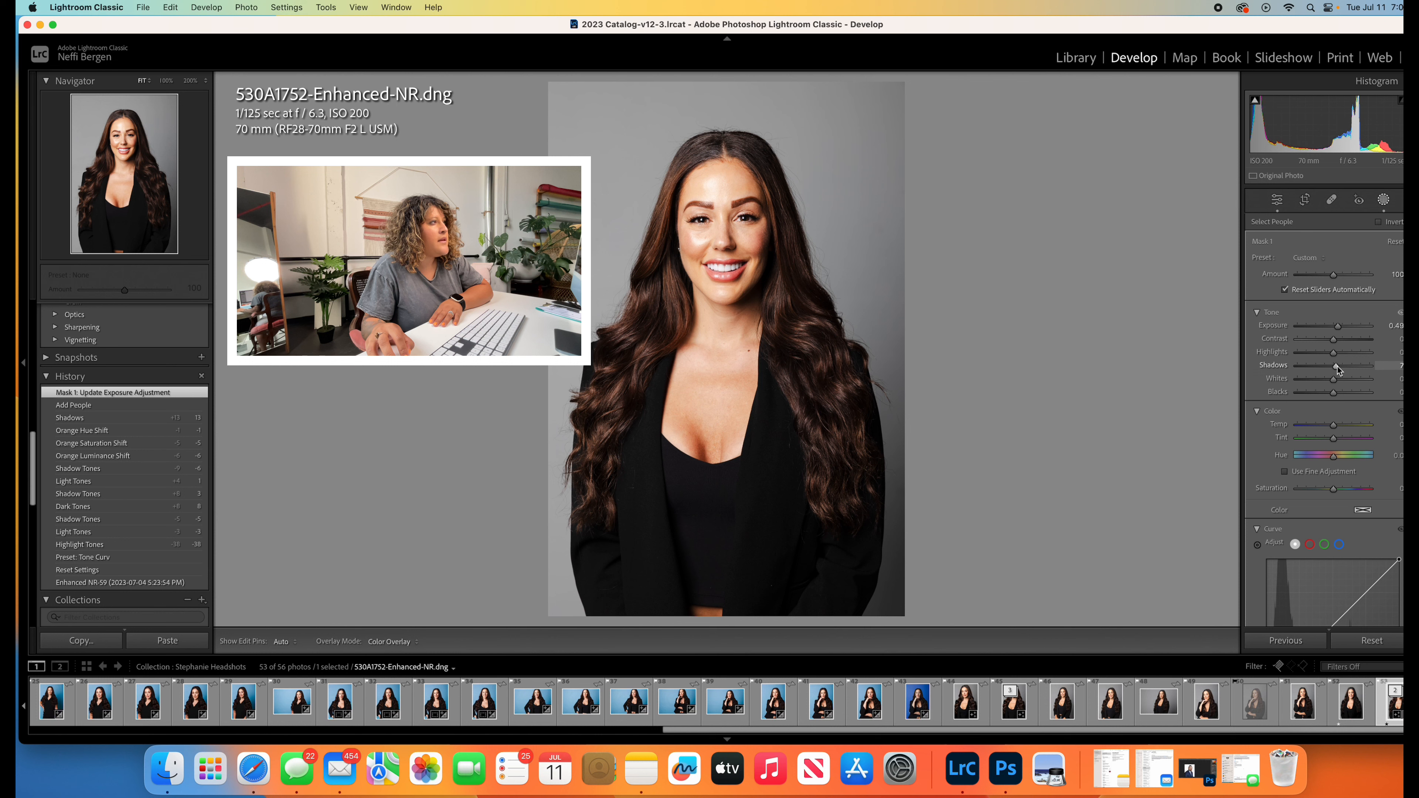
- Set the hair mask's shadows to 7, contrast to -7 and temperature to -14, and finish editing that mask
drag(1339, 370, 1333, 342)
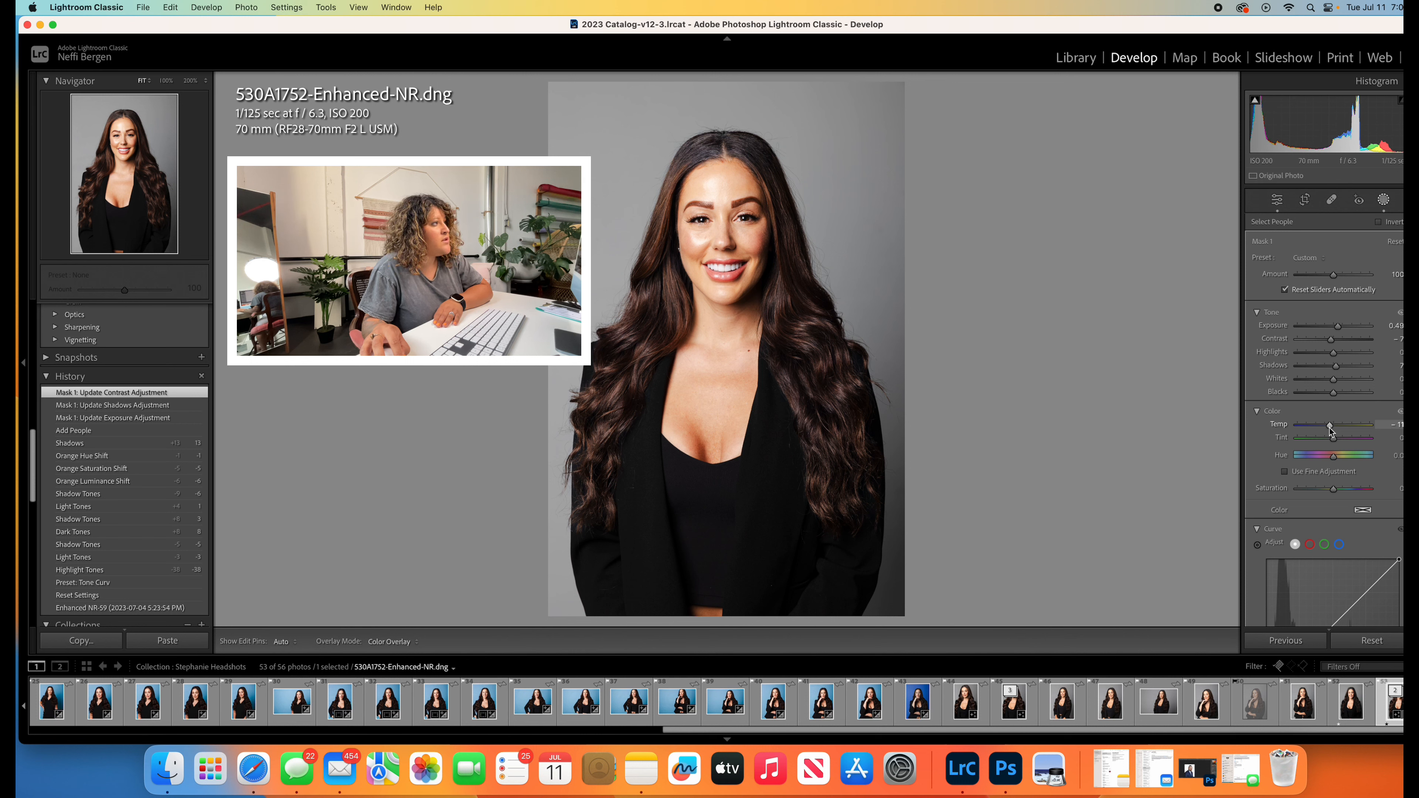
drag(1330, 429, 1329, 429)
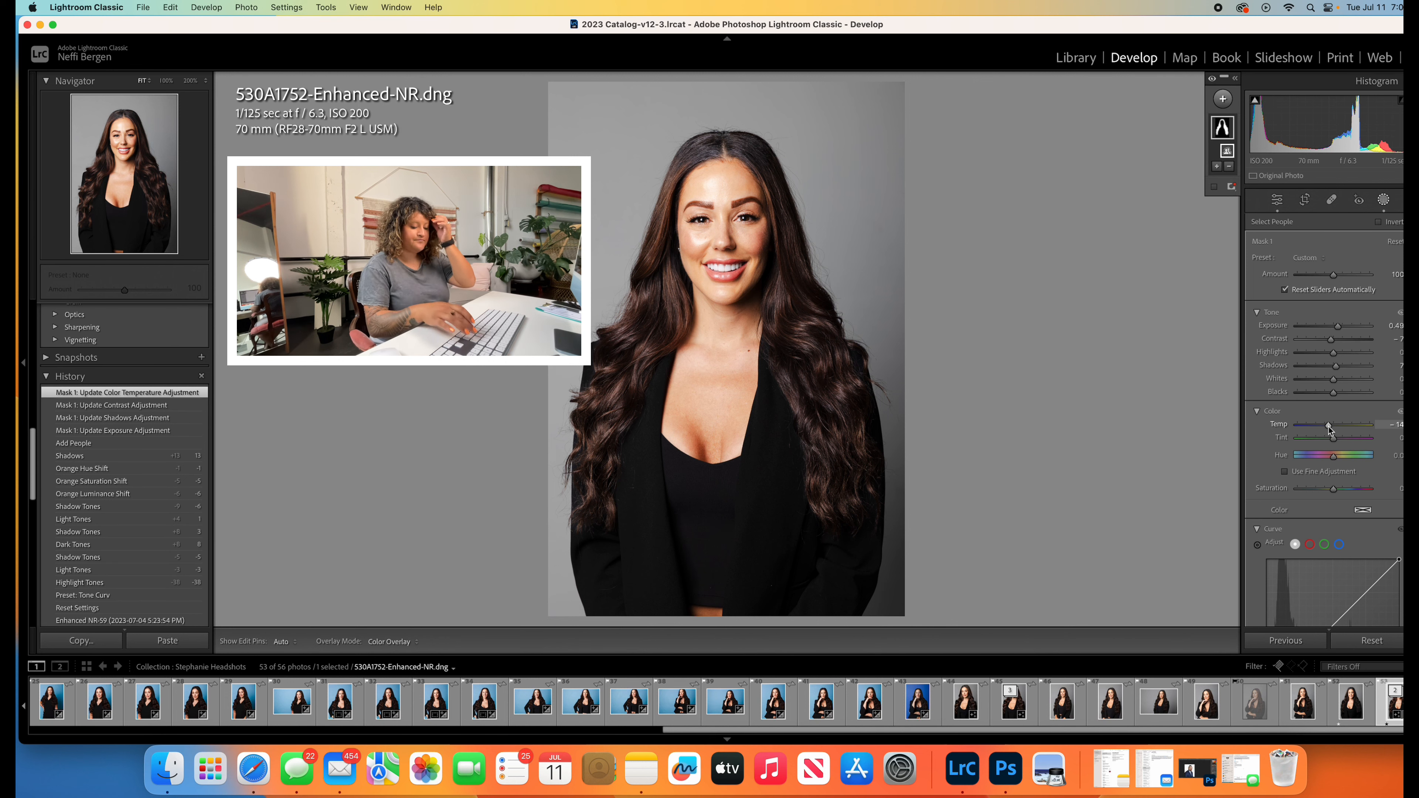
key(Return)
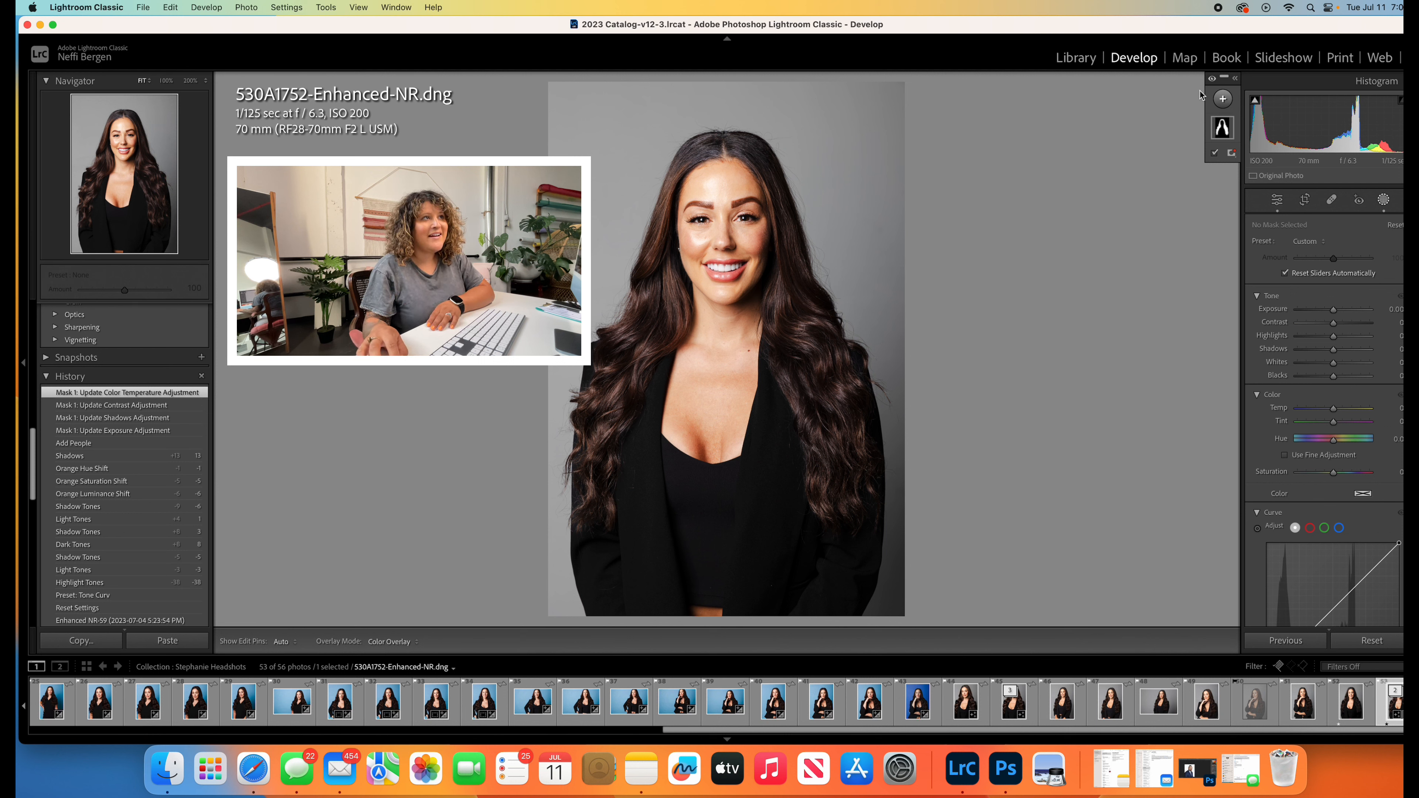
click(1226, 99)
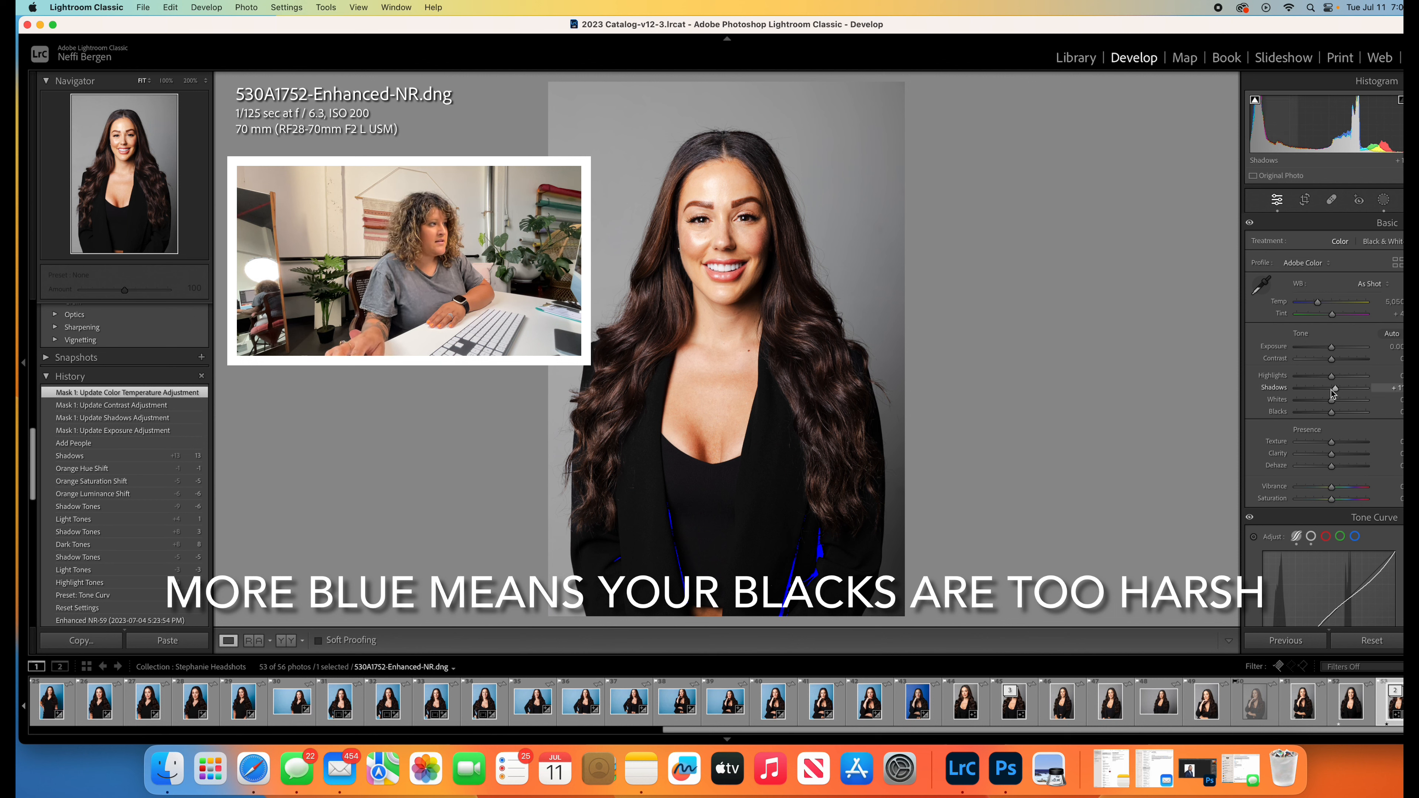
- Test the whole photo's Shadows at -100, restore them to +11, and set Blacks to -4 while checking shadow clipping
drag(1333, 393, 1292, 402)
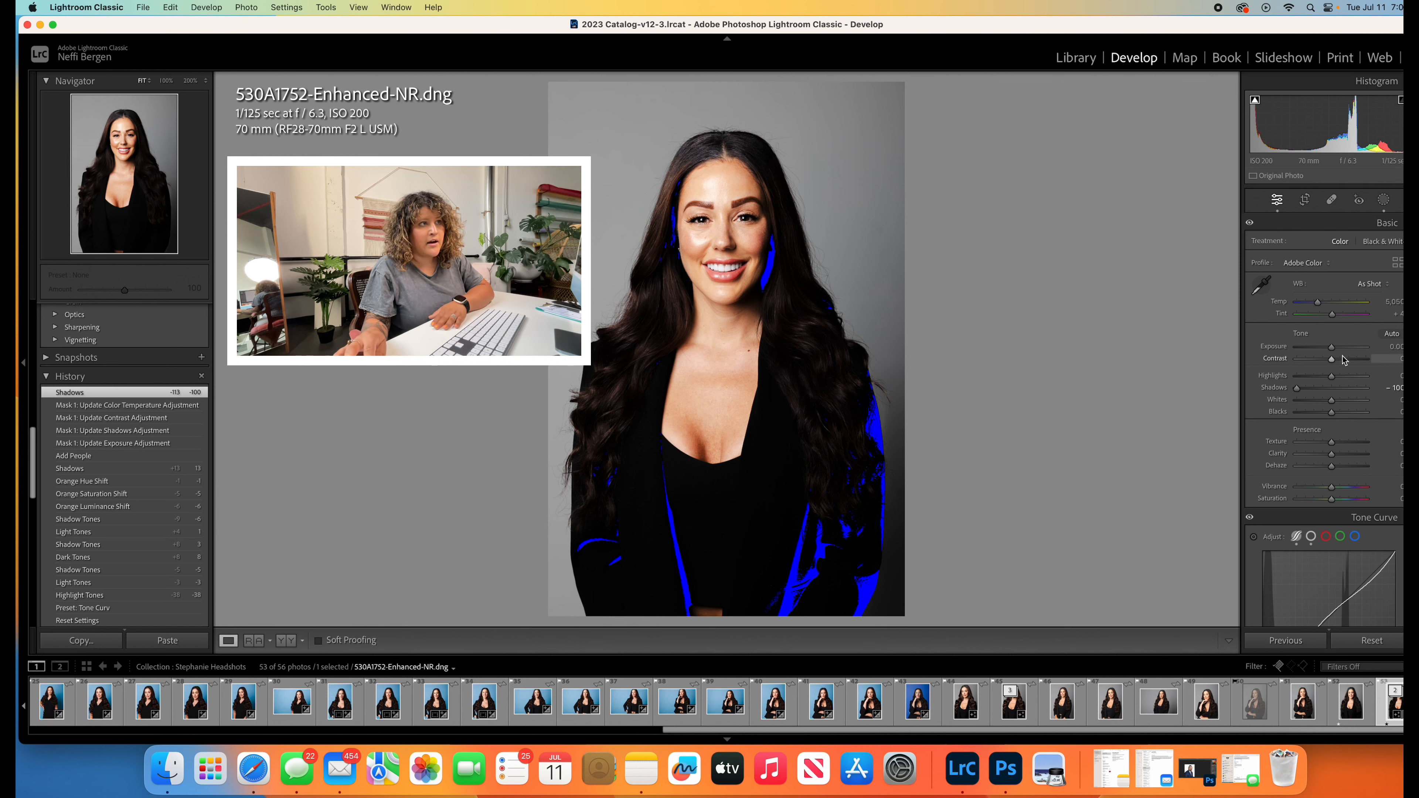
drag(1297, 388, 1341, 395)
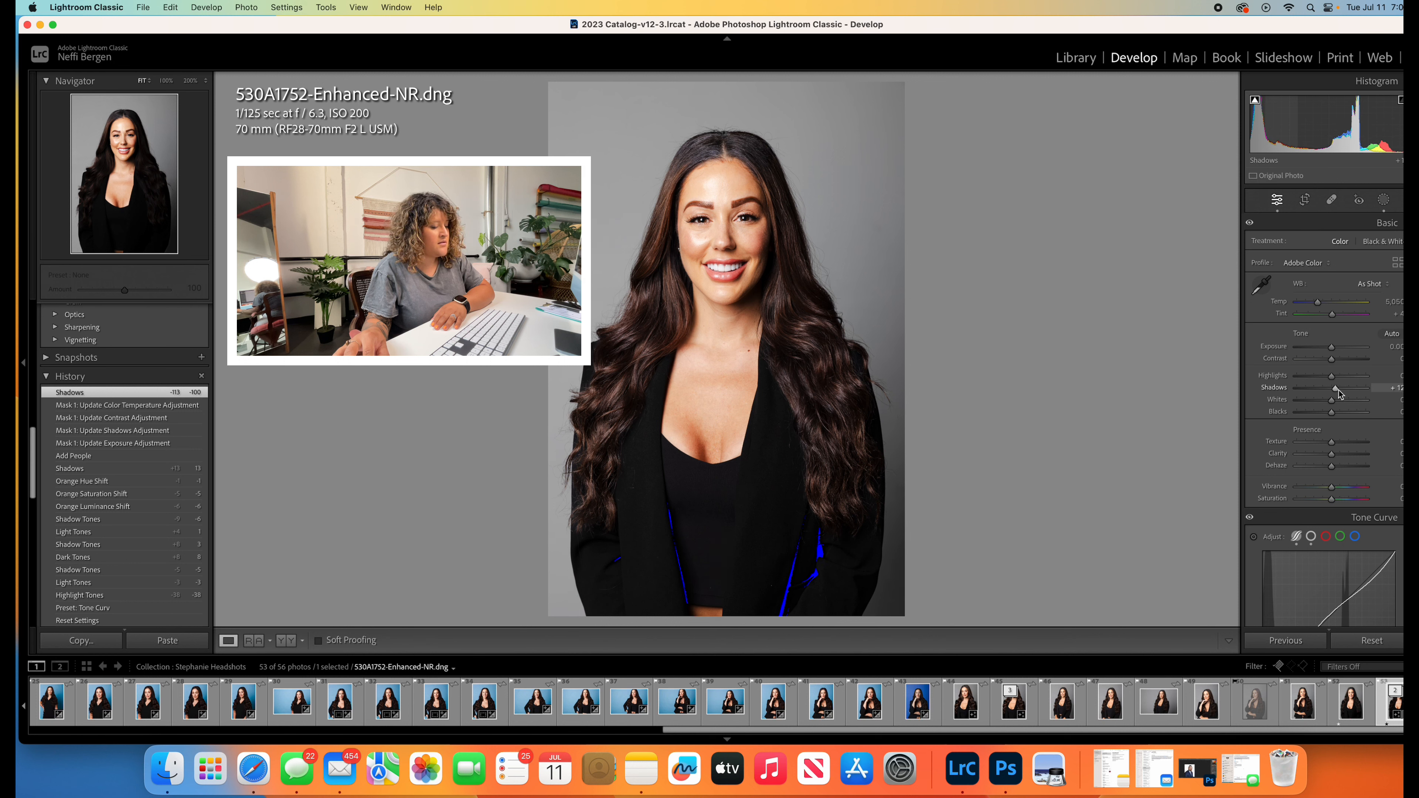
drag(1339, 390, 1338, 390)
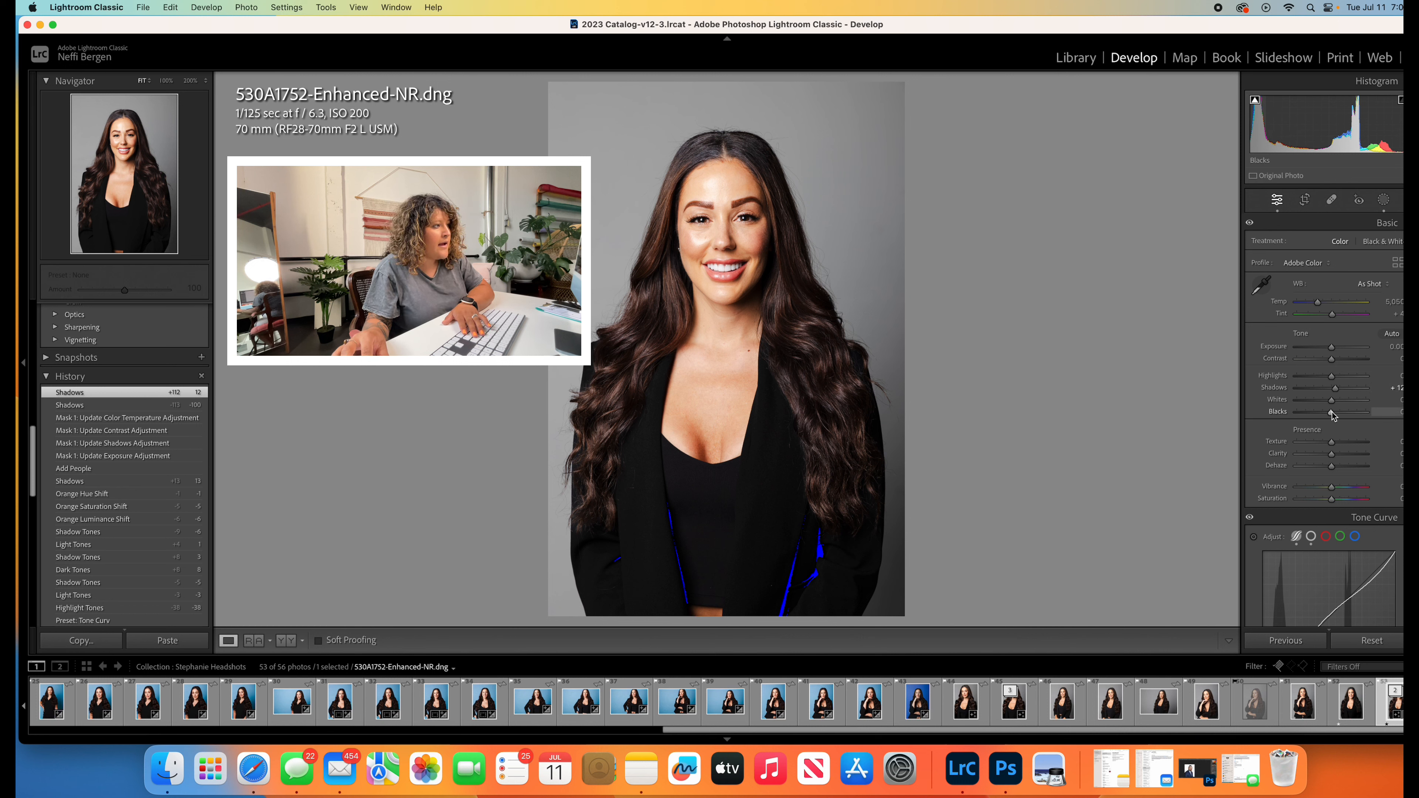
drag(1332, 414, 1334, 389)
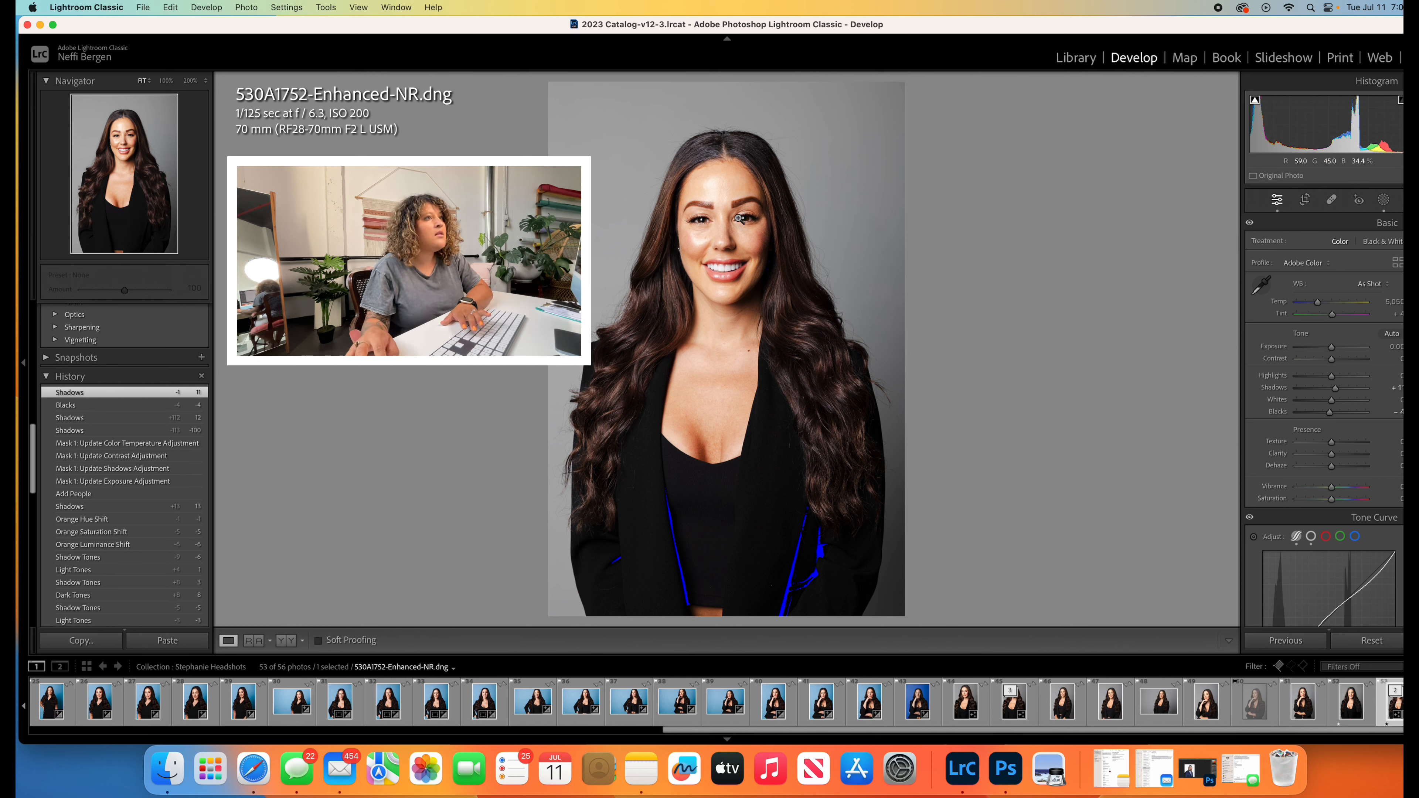
- Create a new people mask covering only Person 1's clothes
click(1385, 202)
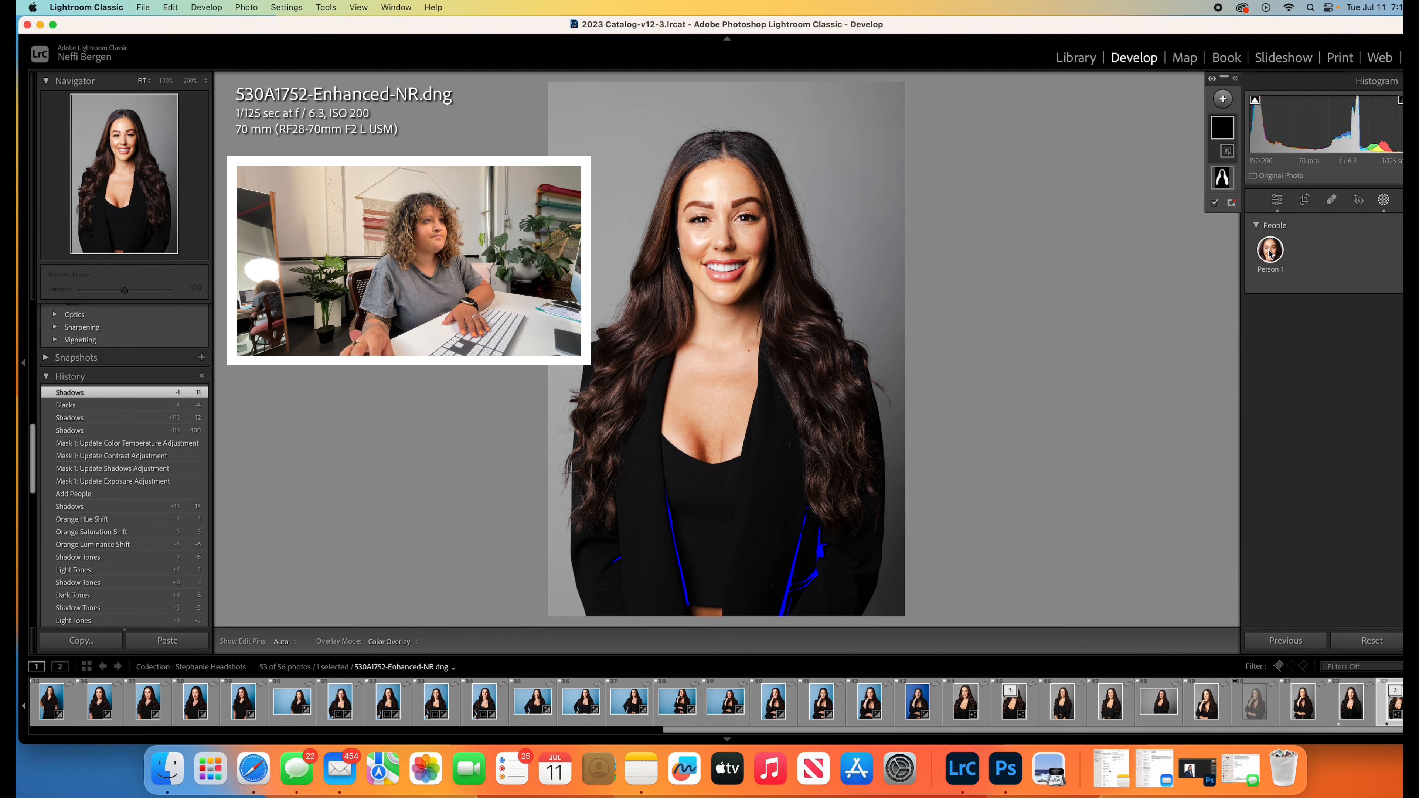
click(1271, 253)
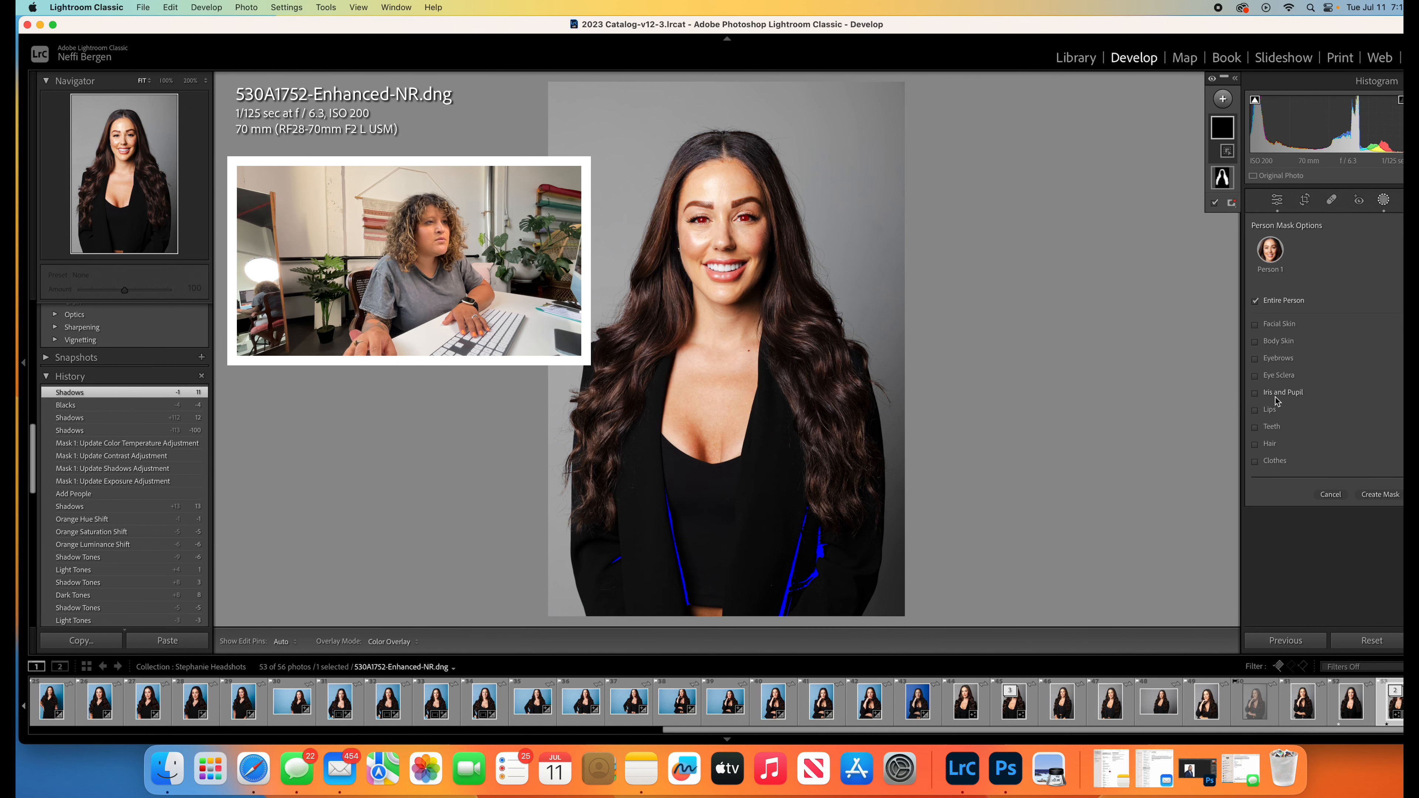
click(1266, 461)
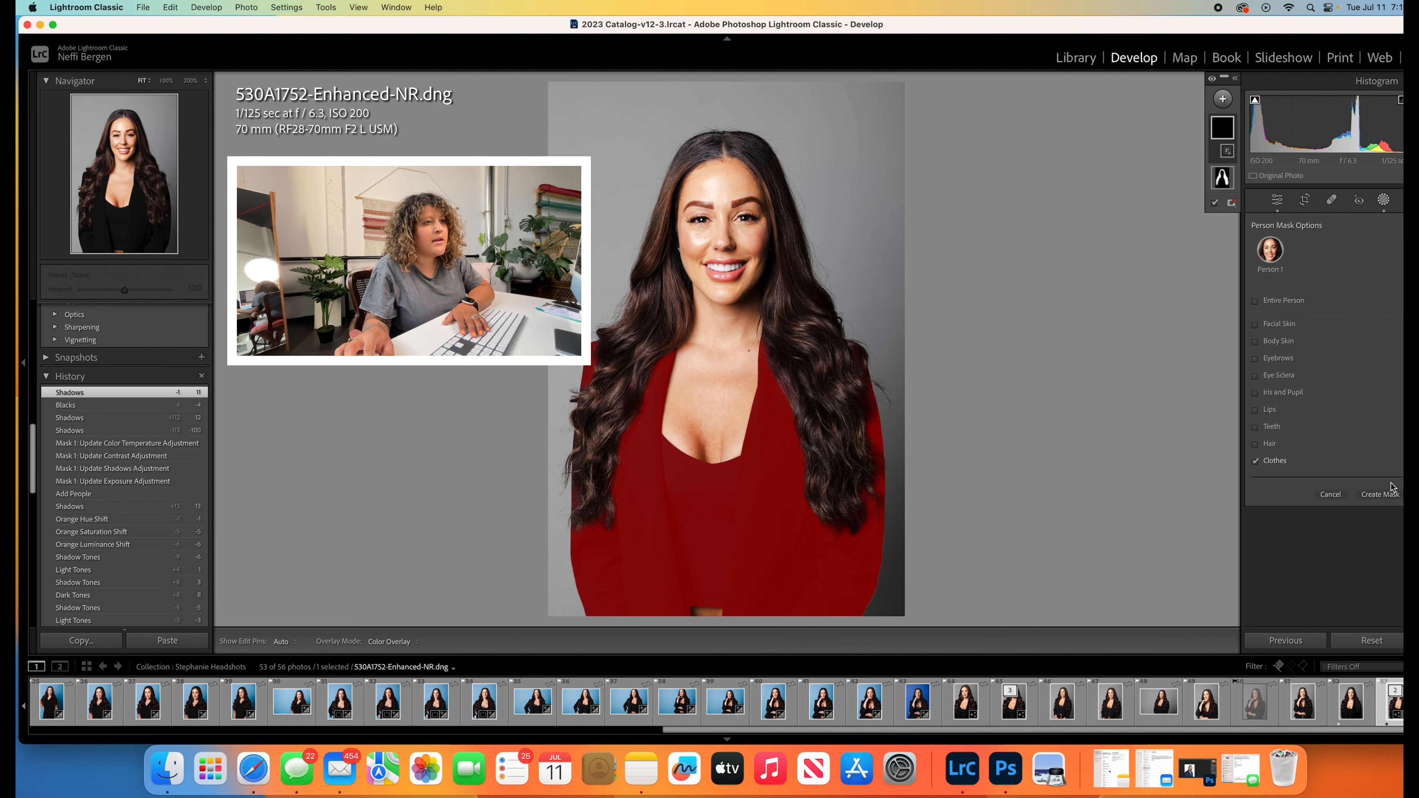
click(1384, 494)
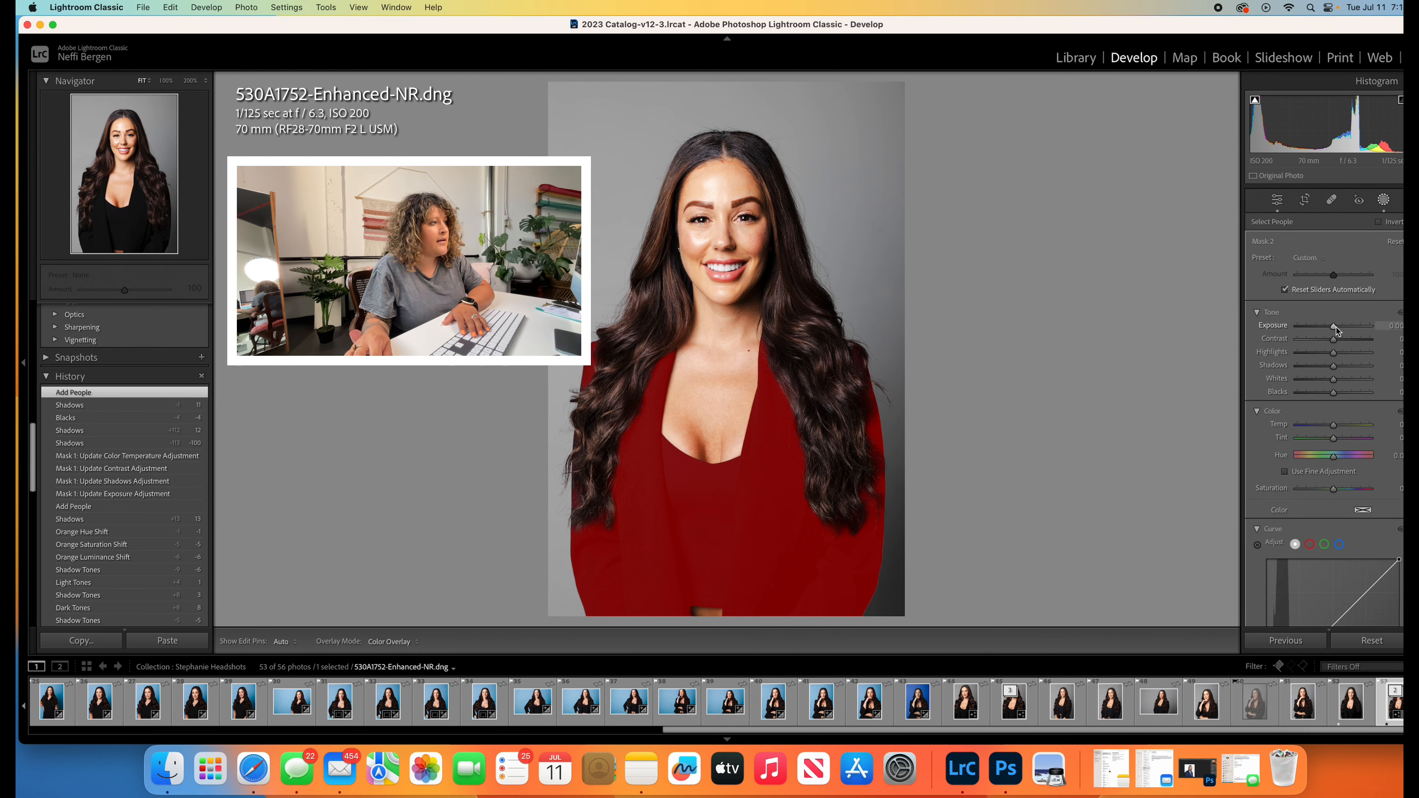
- Raise the clothes mask's exposure to 0.48 and finish editing the mask
drag(1336, 328, 1342, 331)
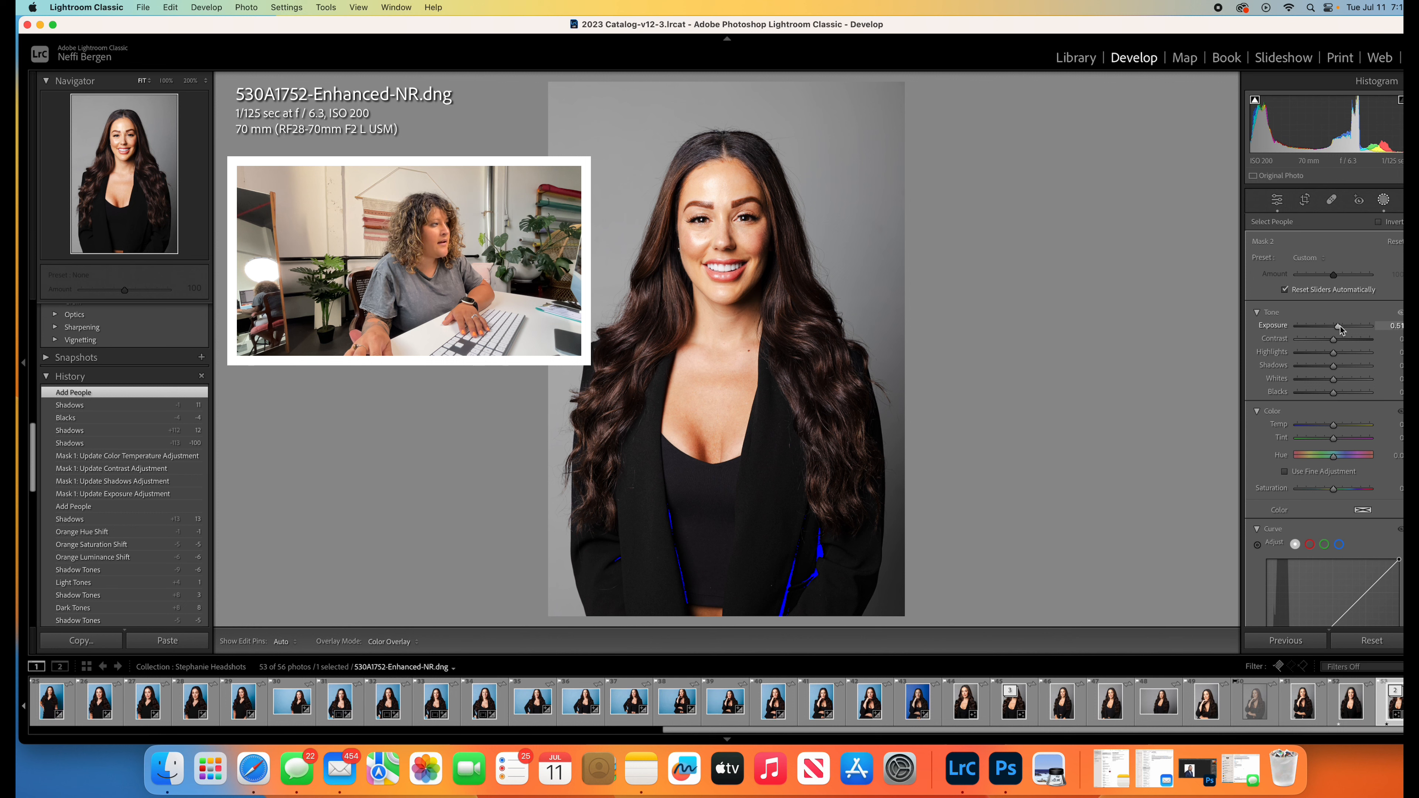
drag(1341, 329, 1341, 329)
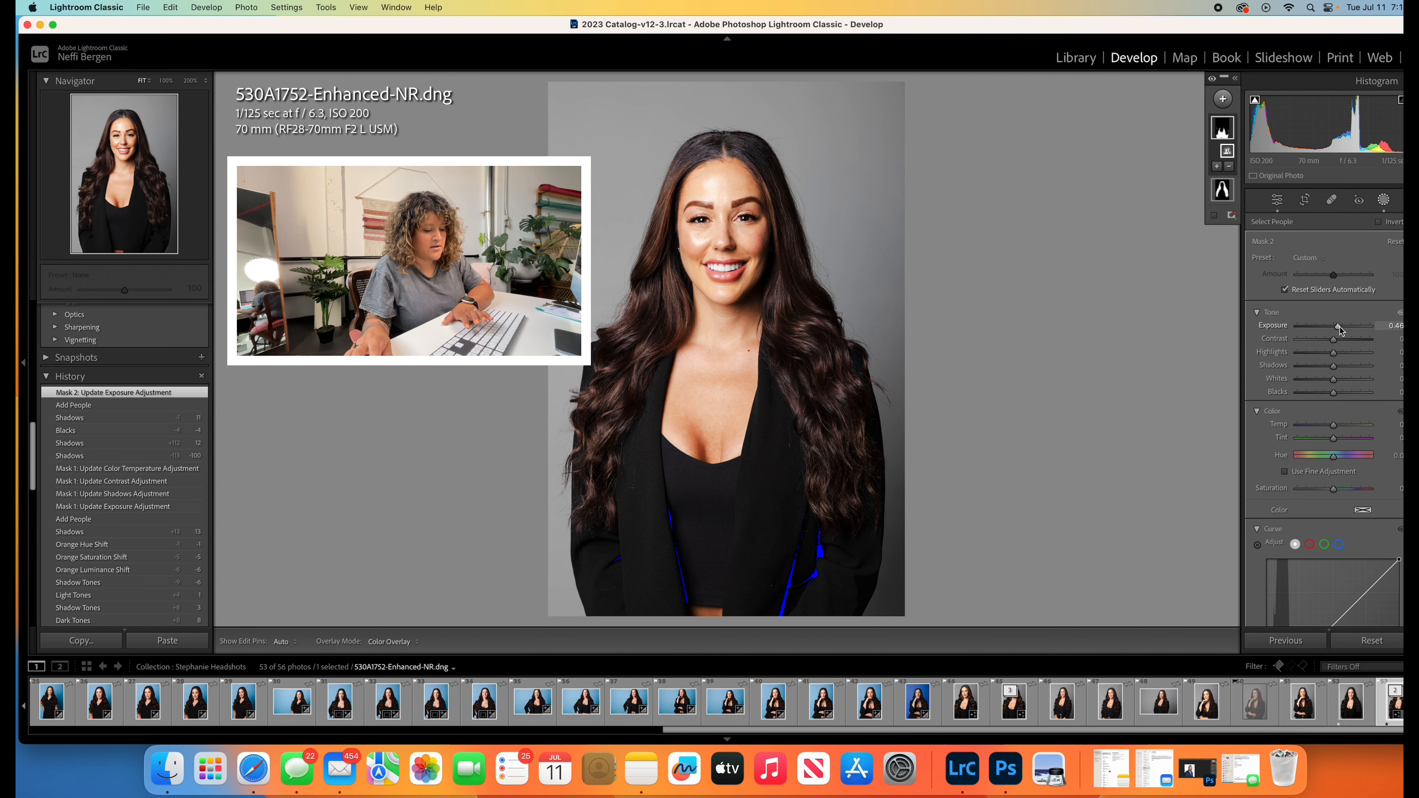
key(Escape)
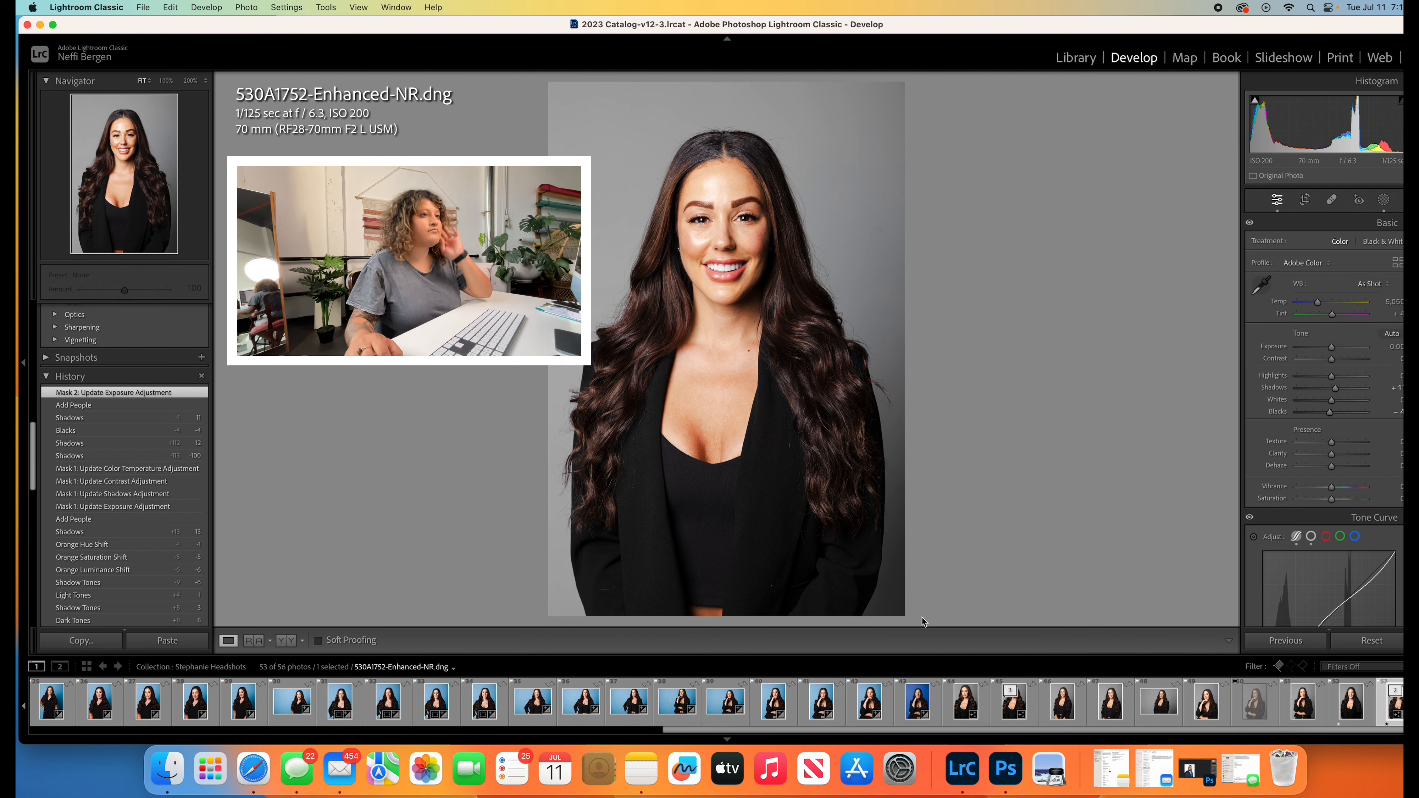
- Create a new people mask covering only the iris and pupil of Person 1's eyes
click(1384, 200)
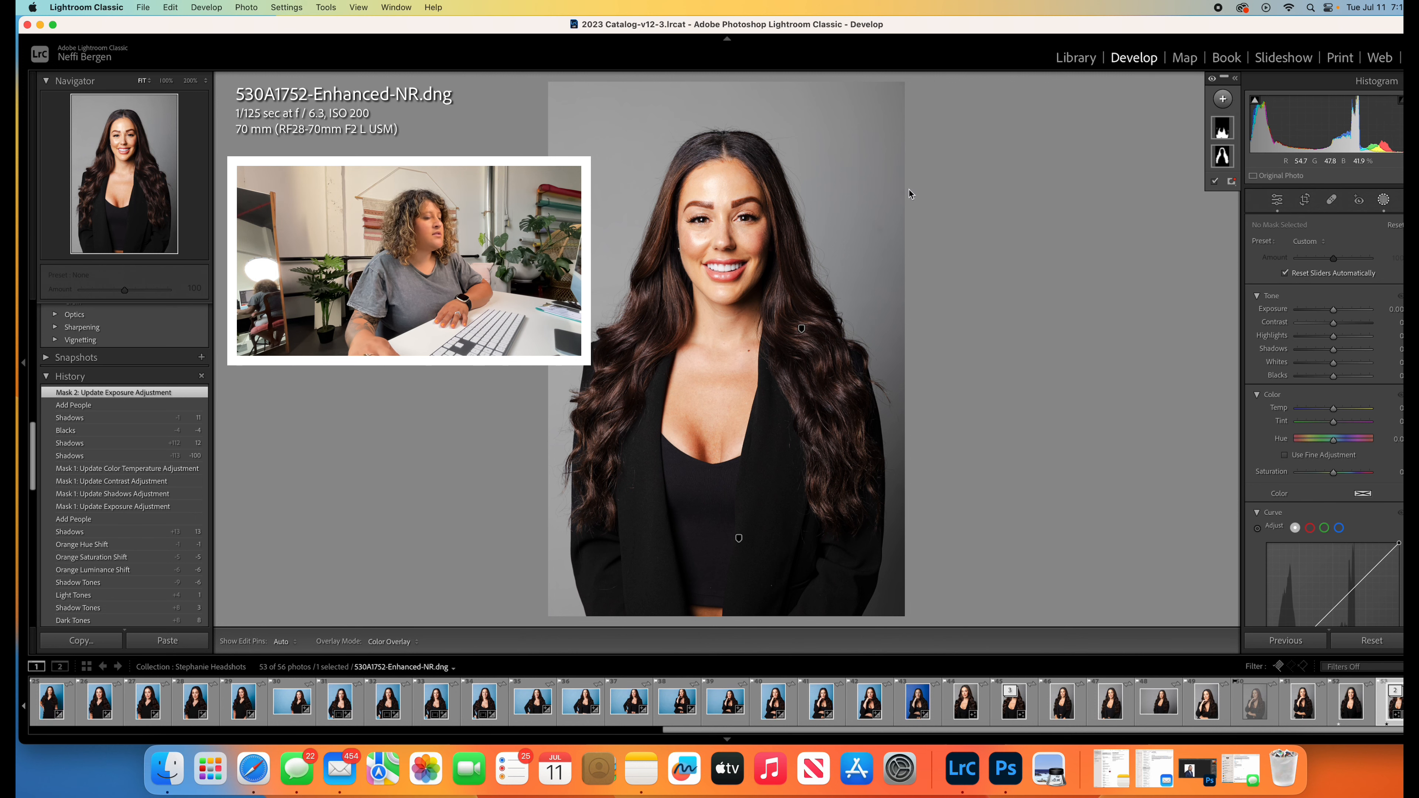
click(1277, 200)
click(737, 187)
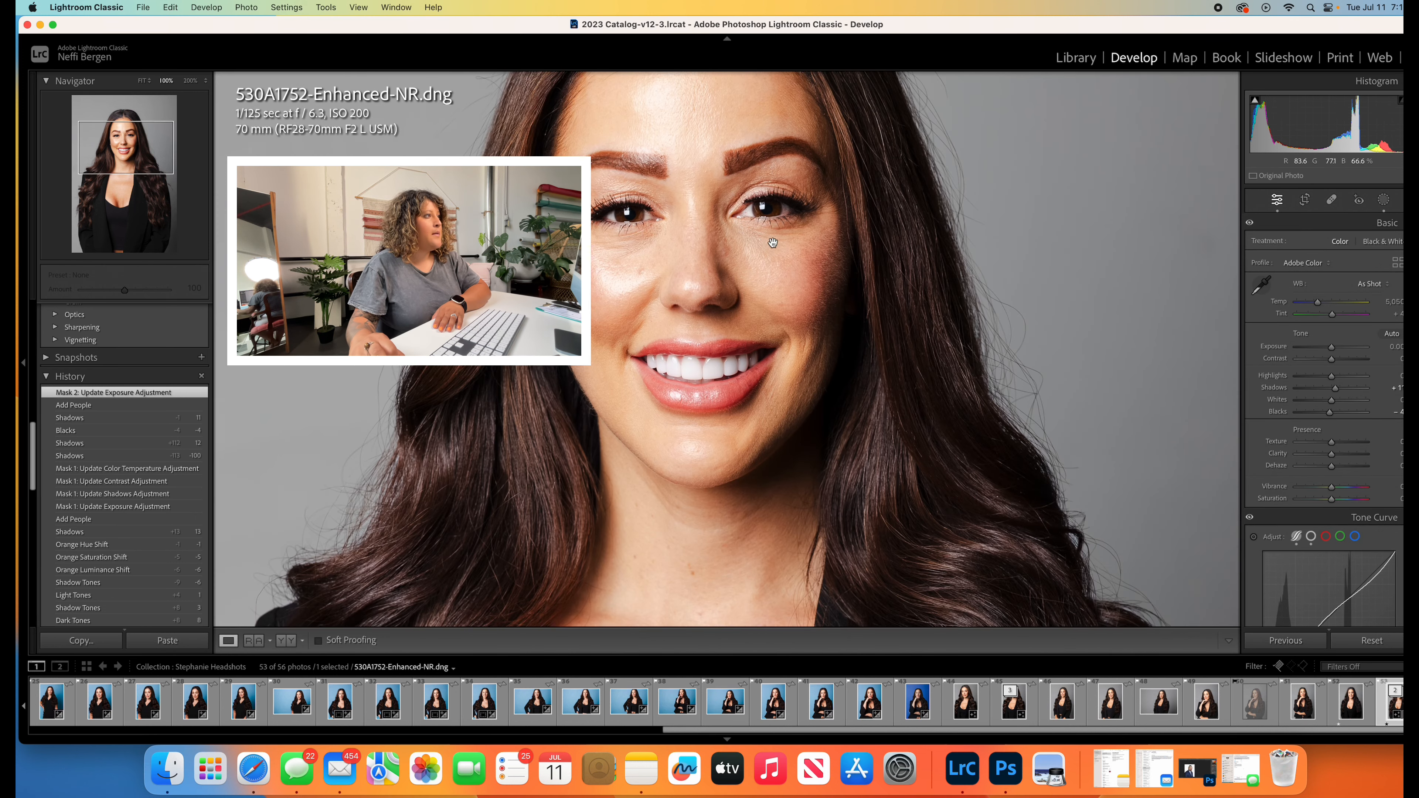
click(1381, 198)
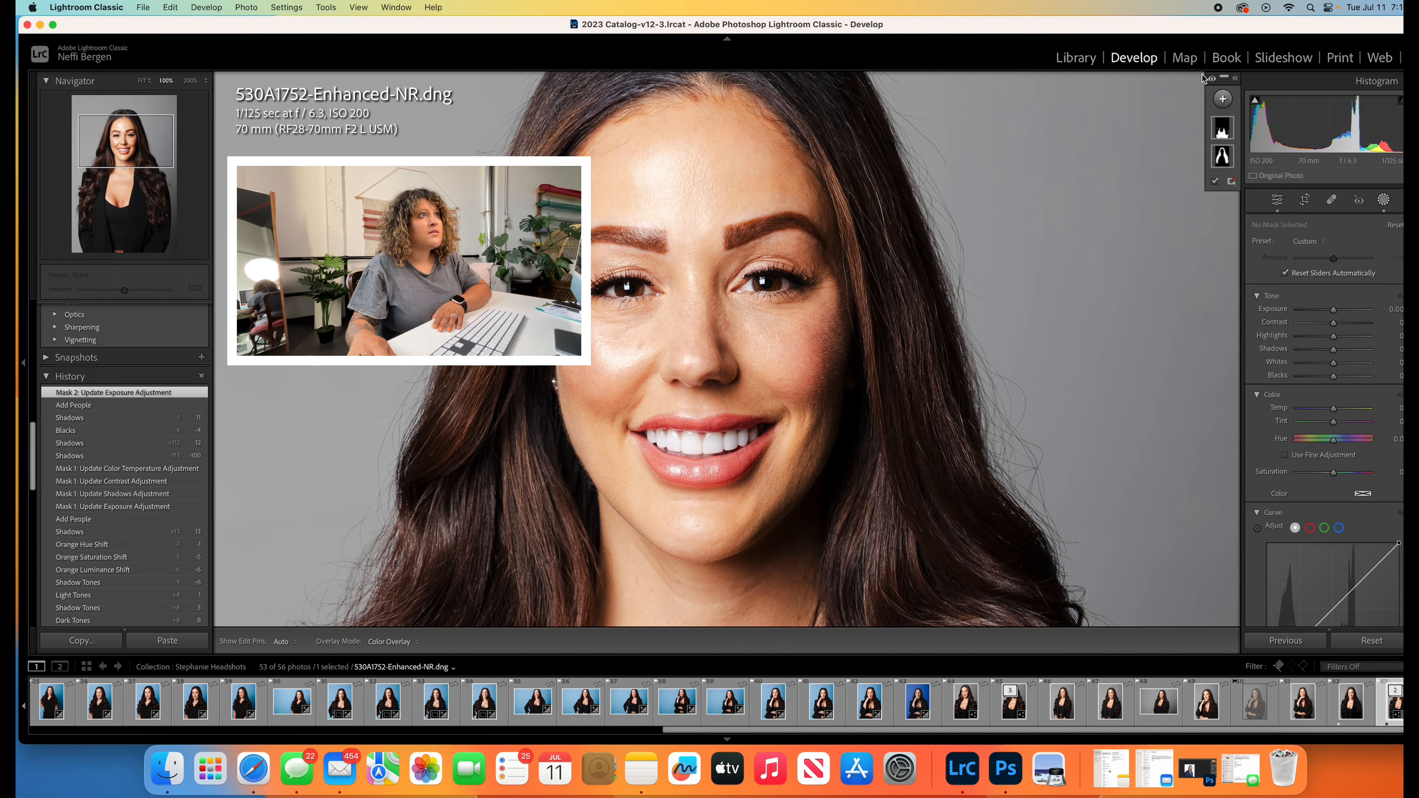
click(1223, 99)
click(1234, 174)
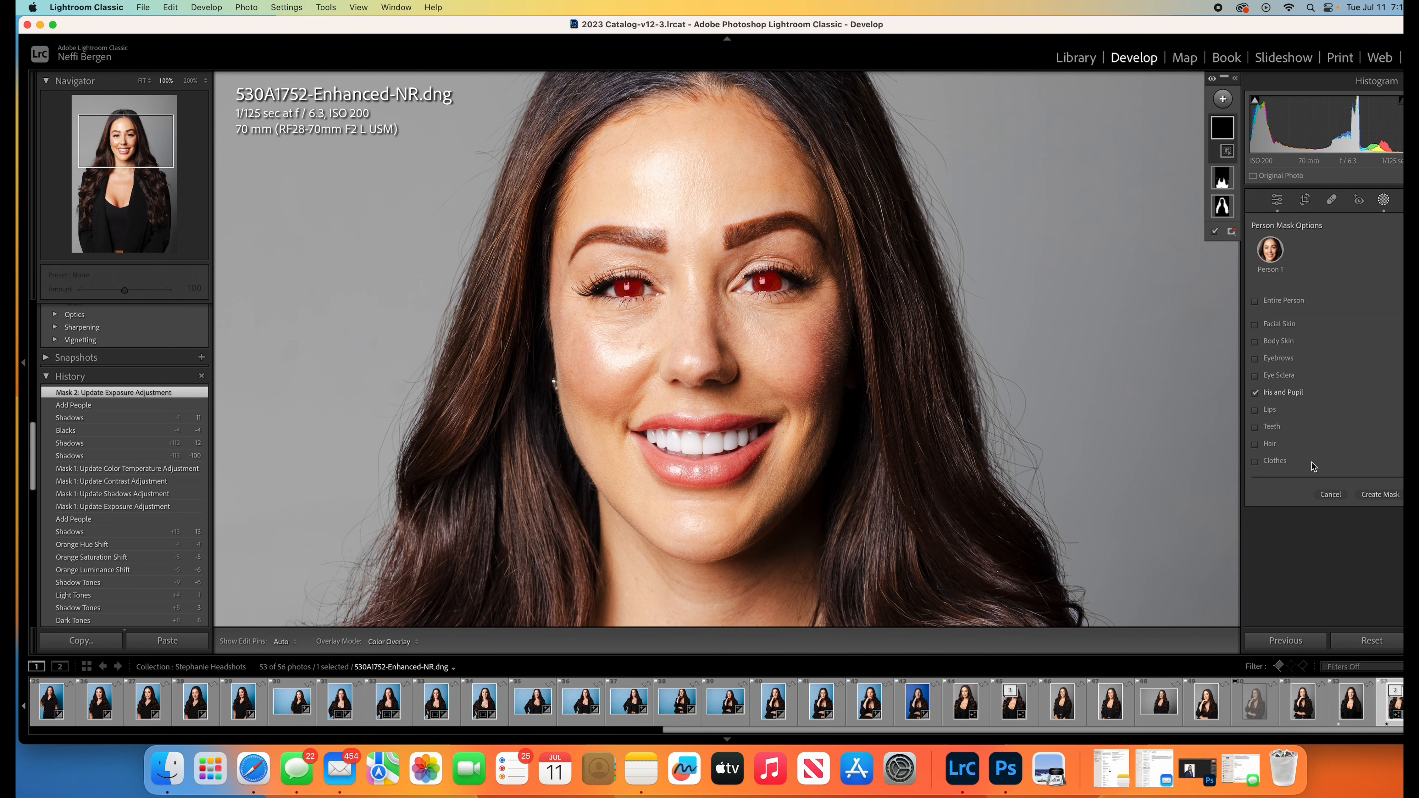
click(1380, 495)
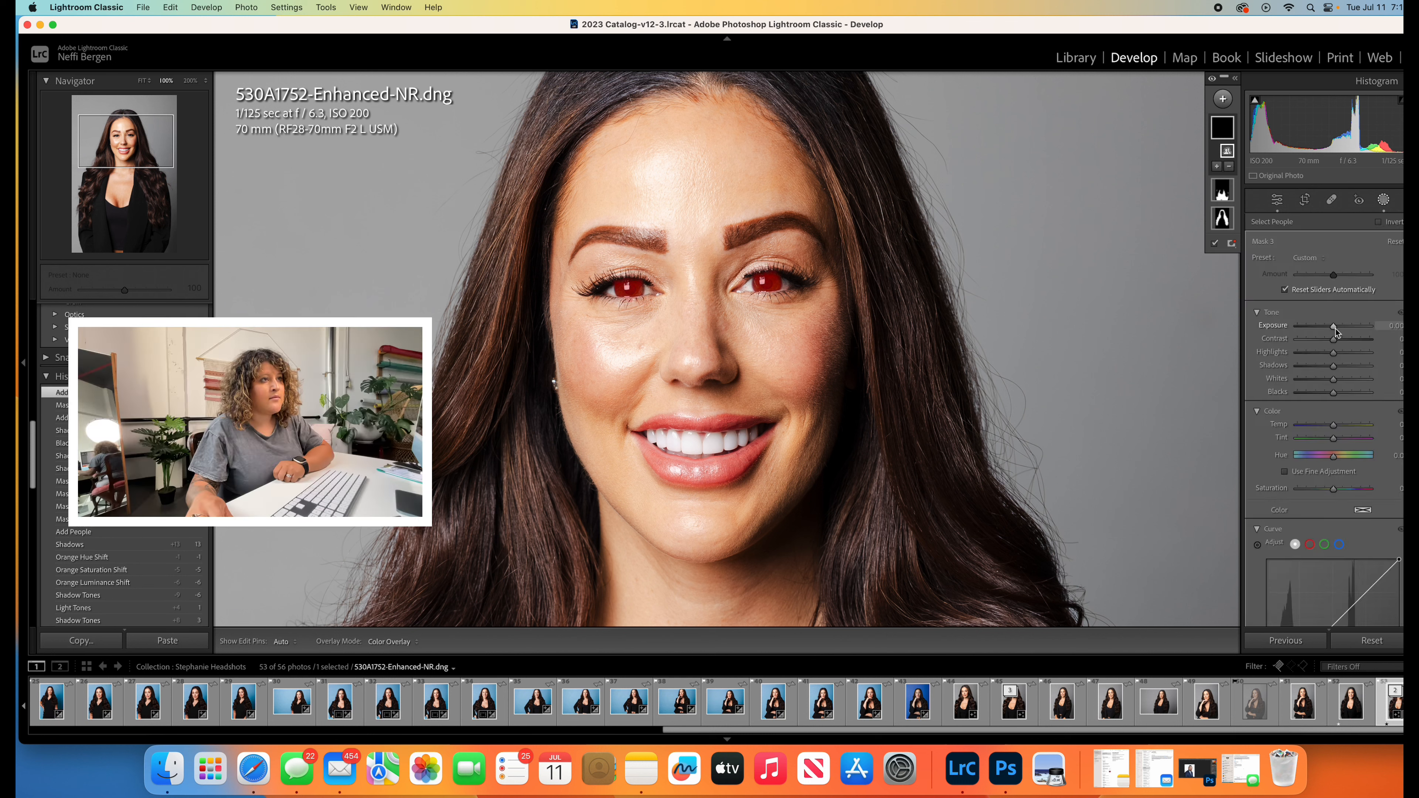
- Set the iris and pupil mask's exposure to 0.28, contrast to 7 and saturation to 10
drag(1334, 326, 1336, 342)
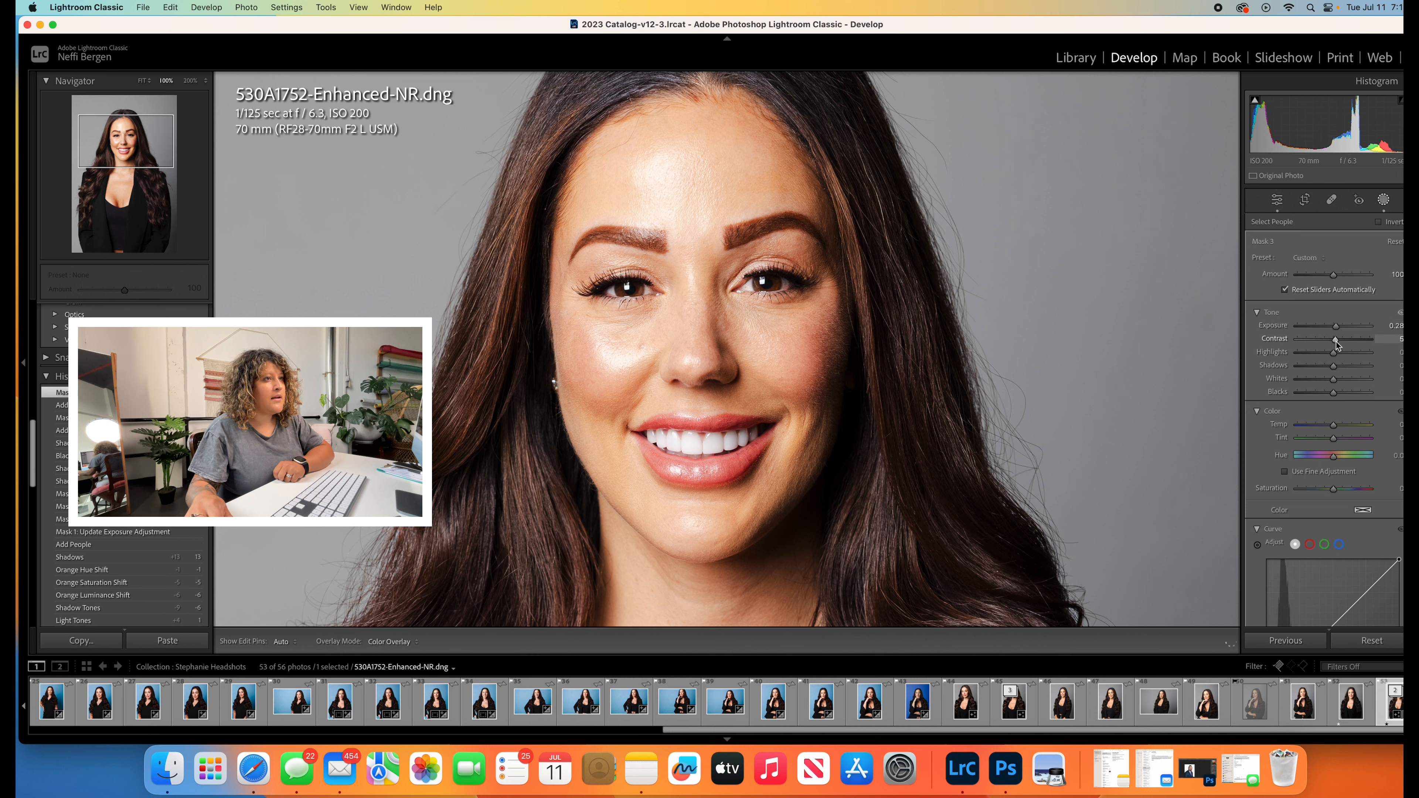
scroll(1340, 391, down, 2)
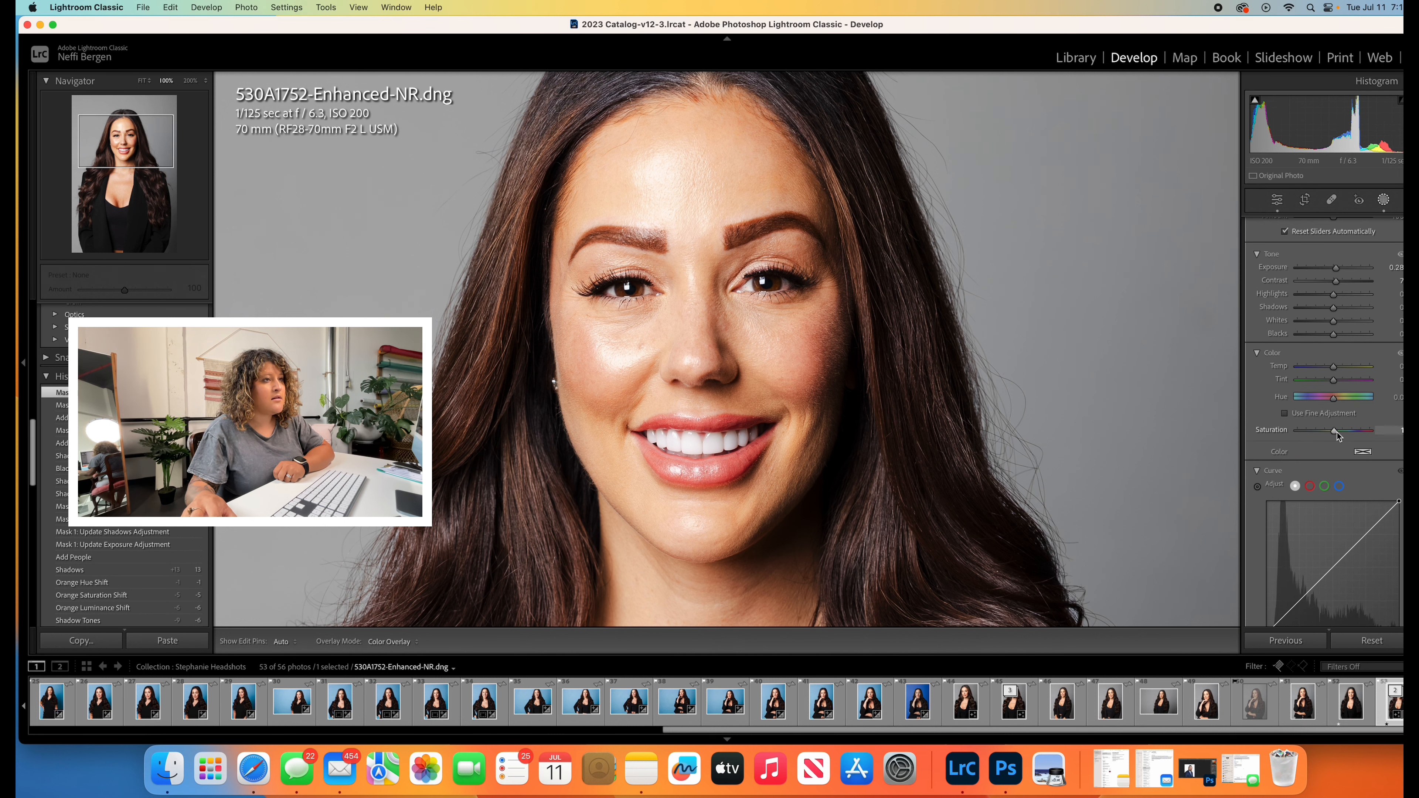
scroll(1356, 436, down, 8)
scroll(1360, 438, down, 6)
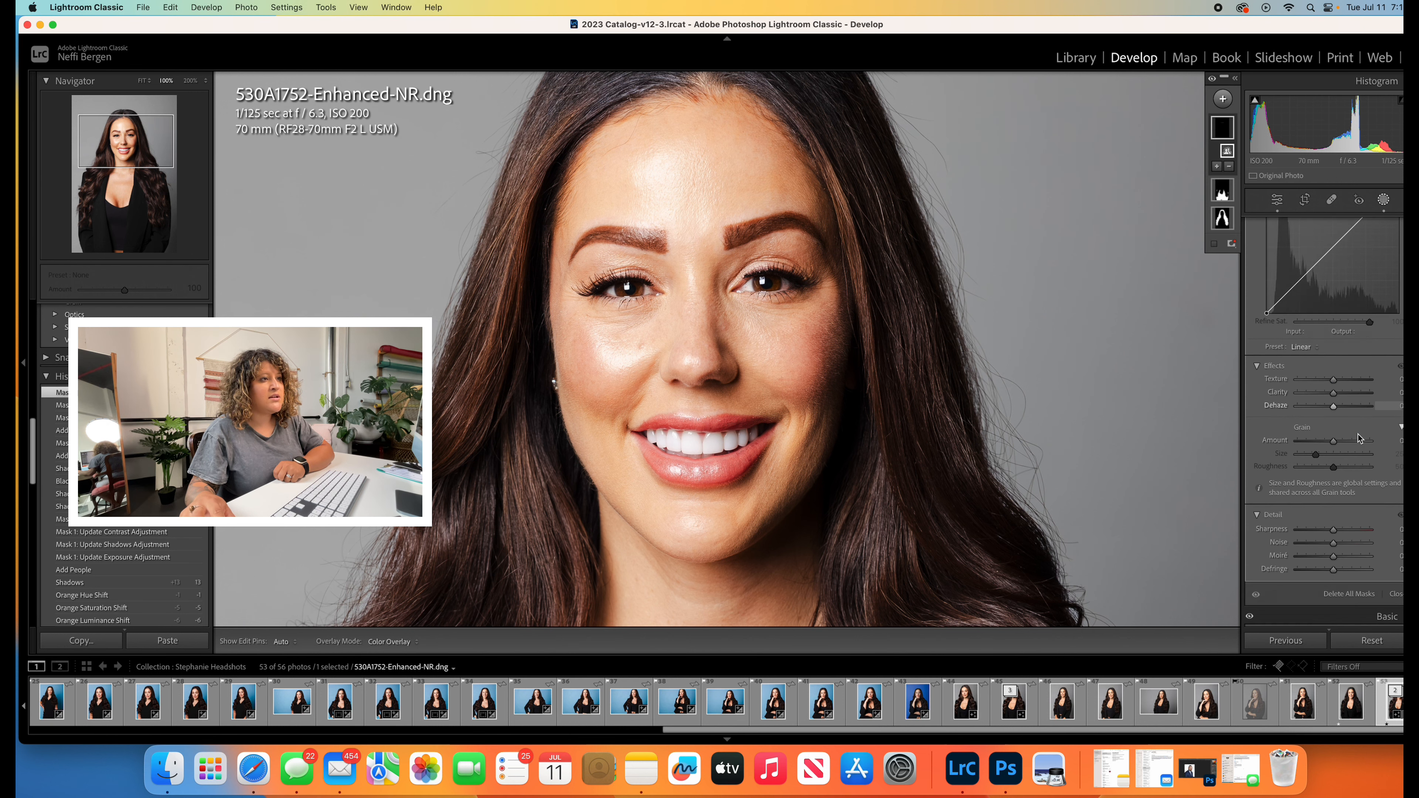
- Slightly raise texture and set clarity to 12 on the iris and pupil mask, reducing its exposure to 0.24
drag(1333, 311, 1337, 328)
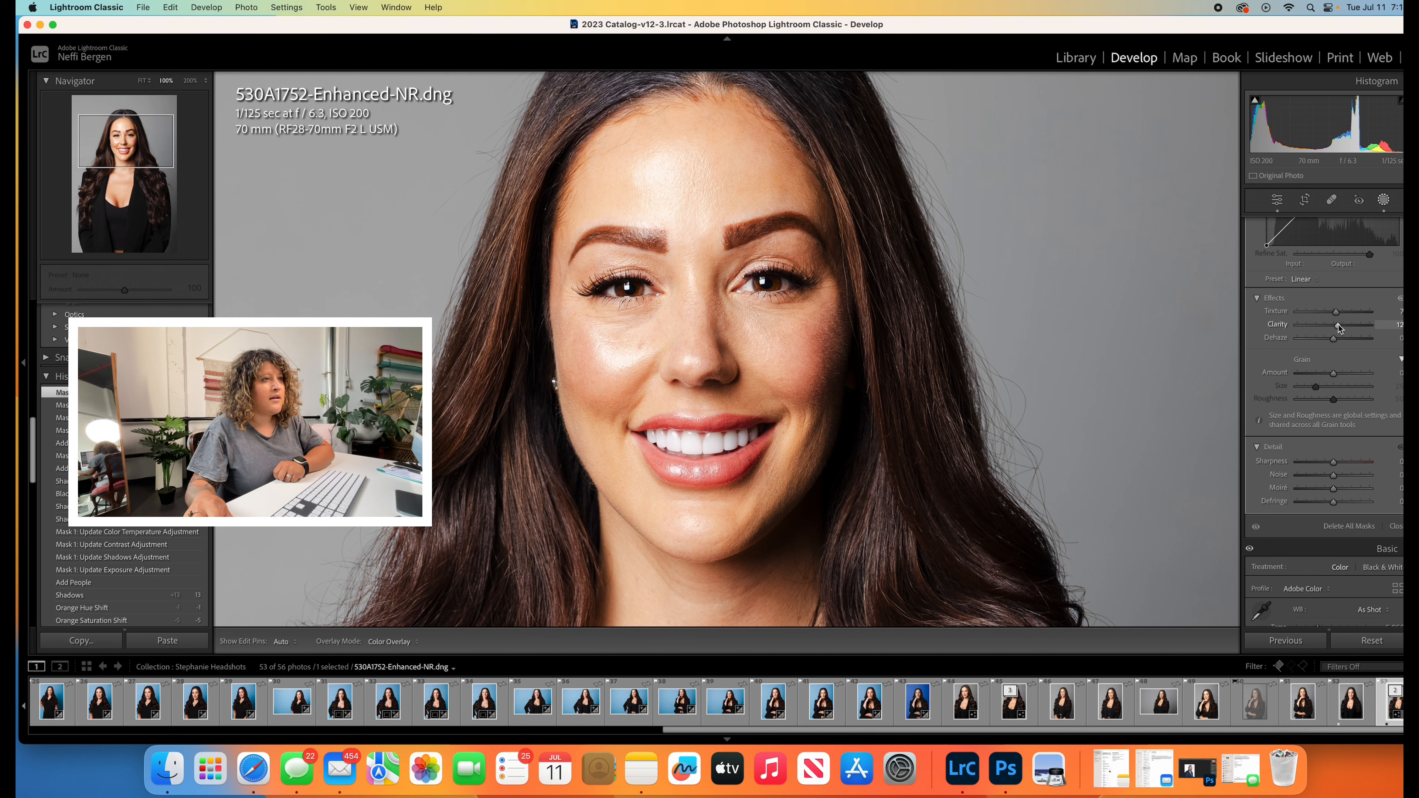
scroll(1339, 329, up, 11)
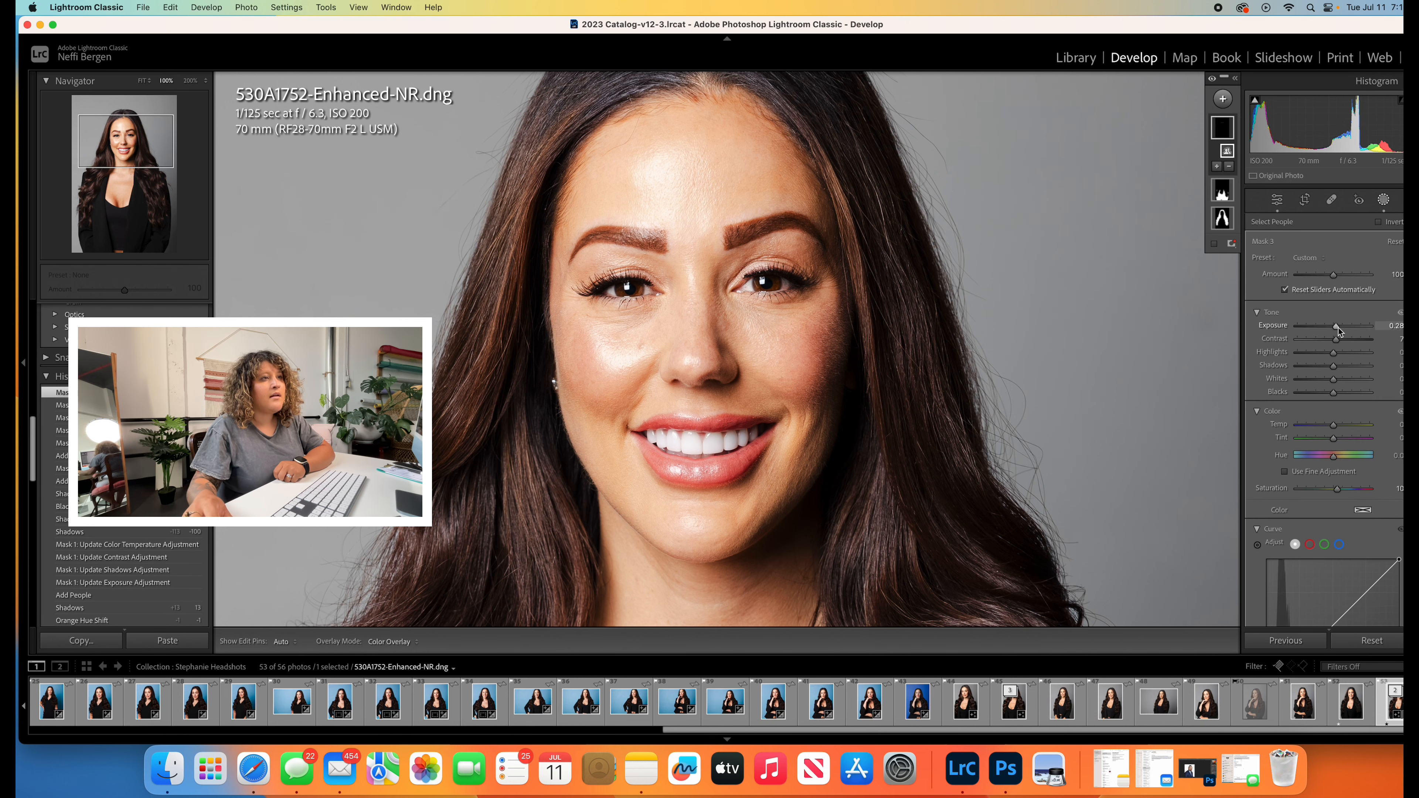
drag(1338, 327, 1335, 330)
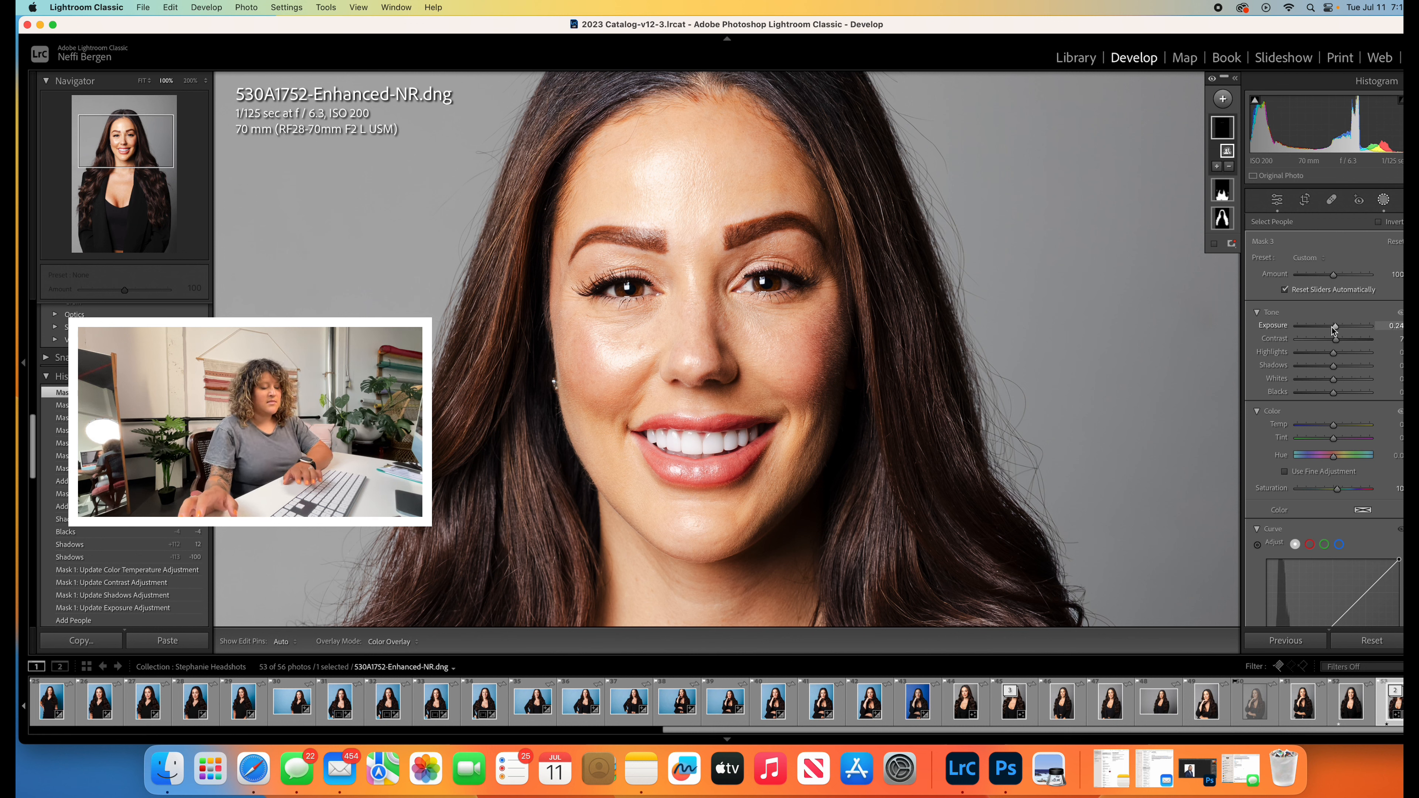
key(shift+w)
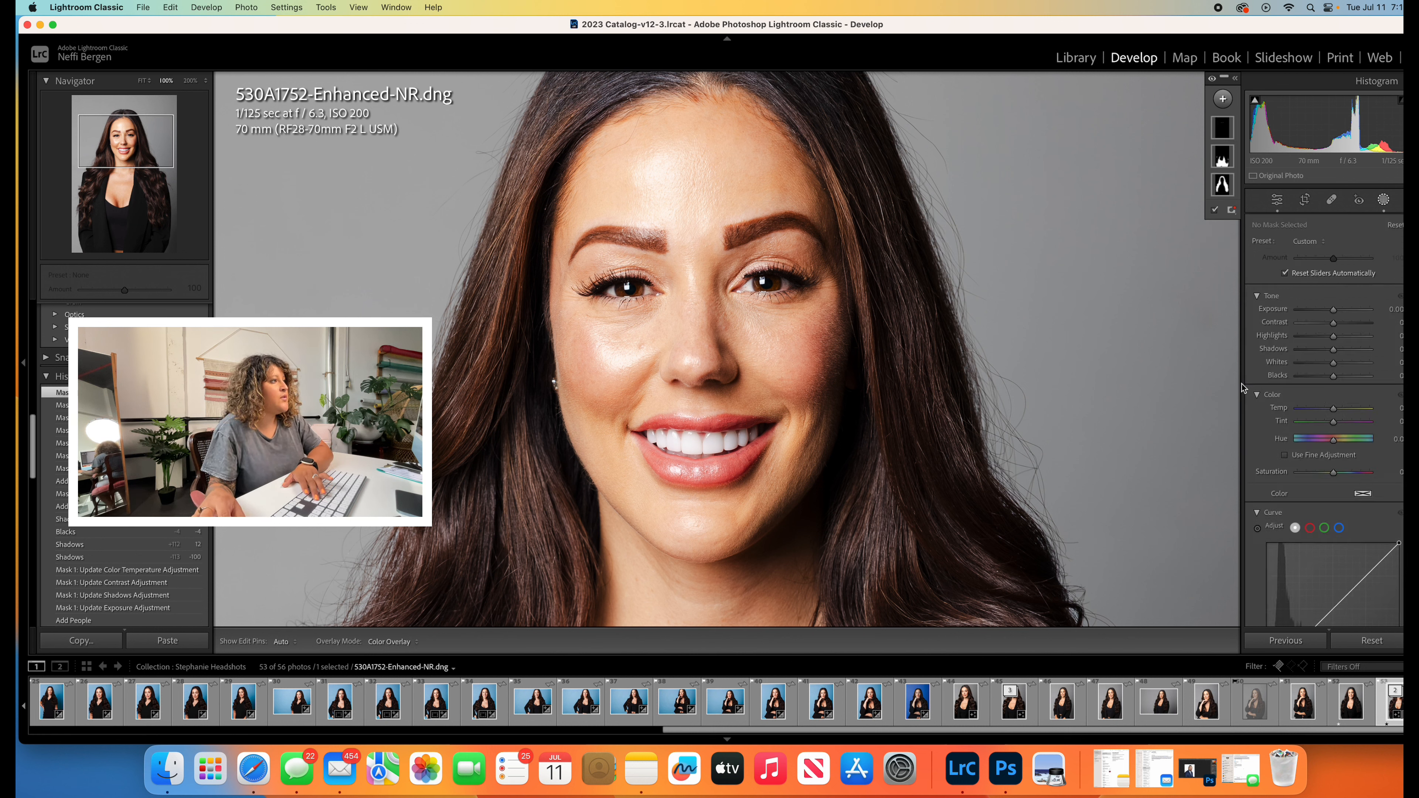
- Adjust the whole photo with slightly lower Highlights, Shadows at +20, slightly higher Contrast and Vibrance at -6
click(808, 314)
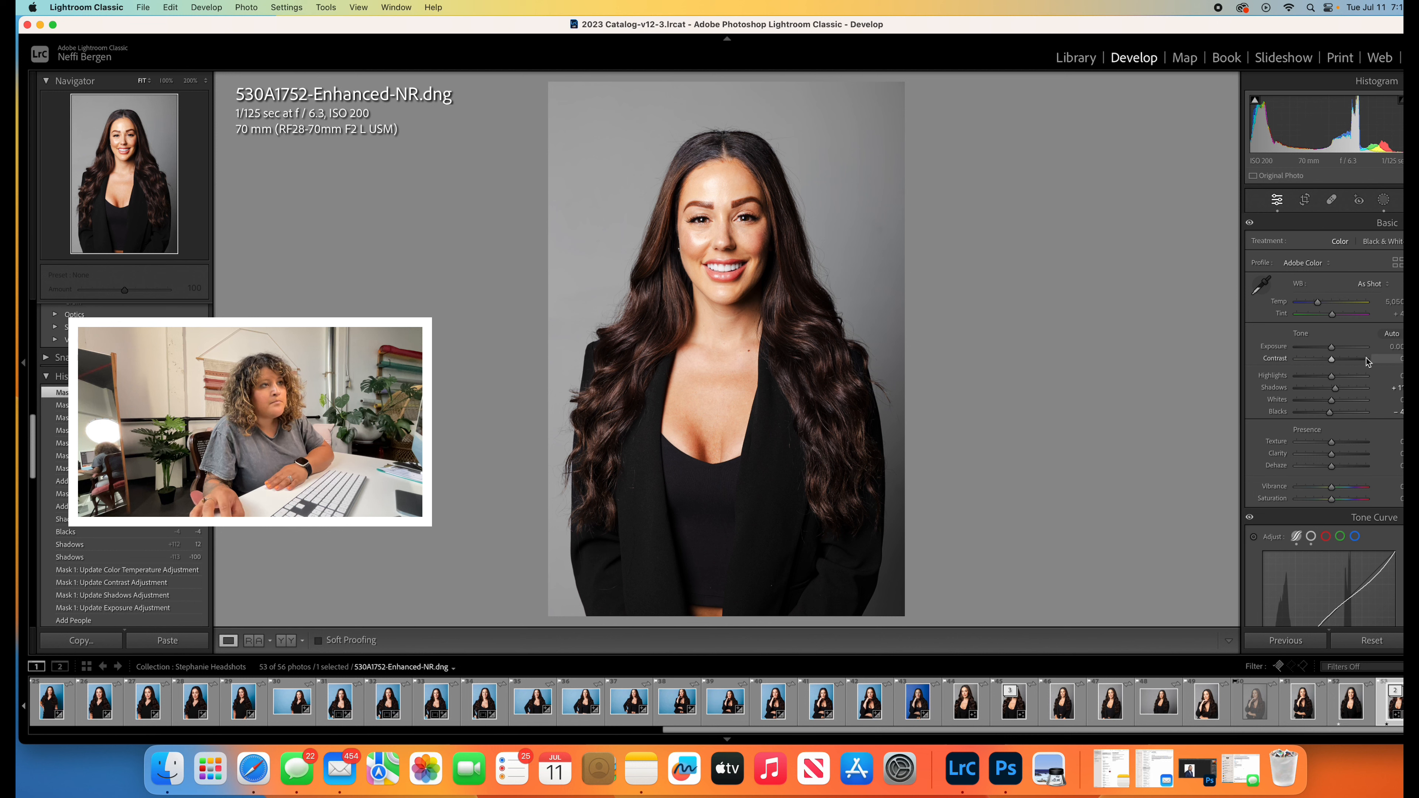
mouse_move(1331, 377)
mouse_down()
mouse_move(1338, 391)
mouse_move(1336, 363)
mouse_up()
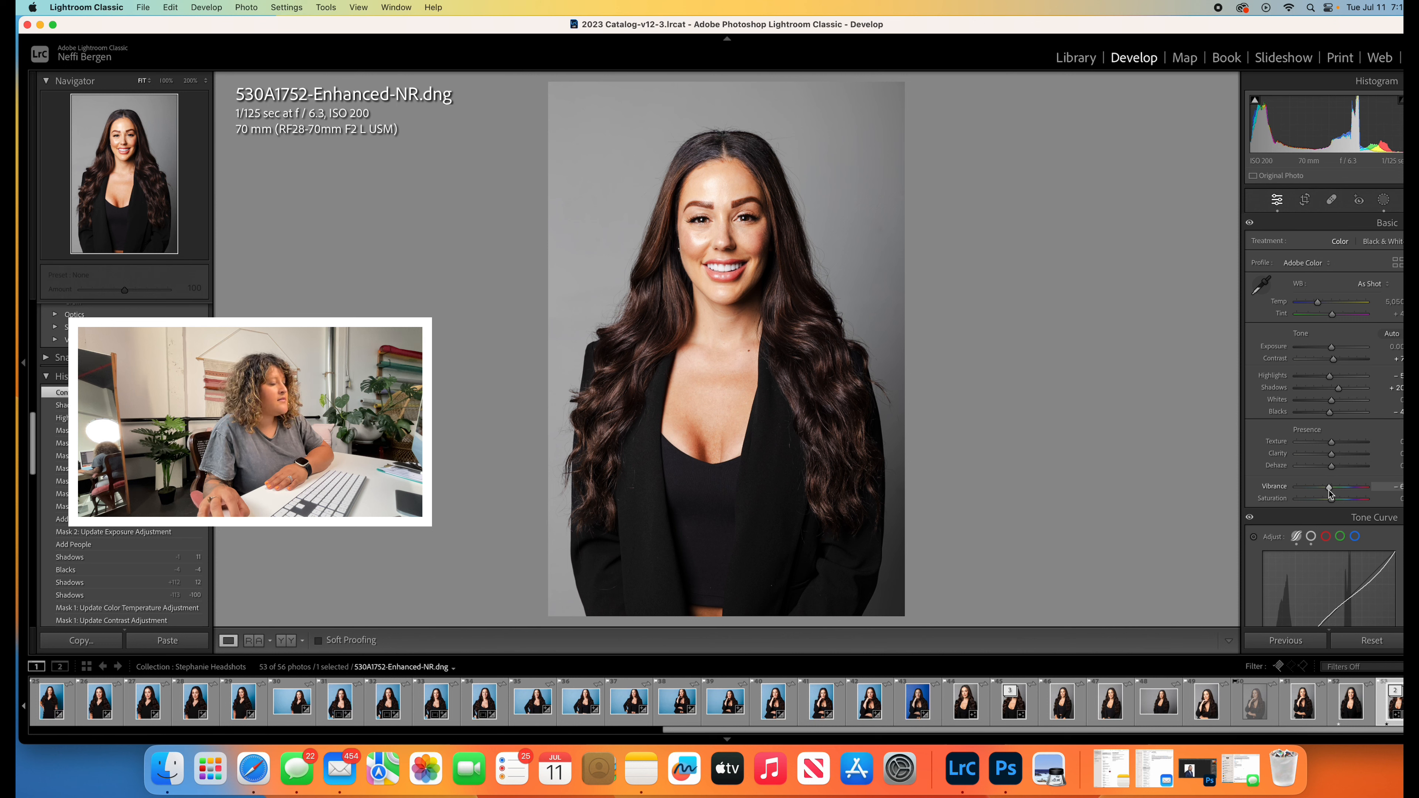
drag(1330, 492, 1330, 491)
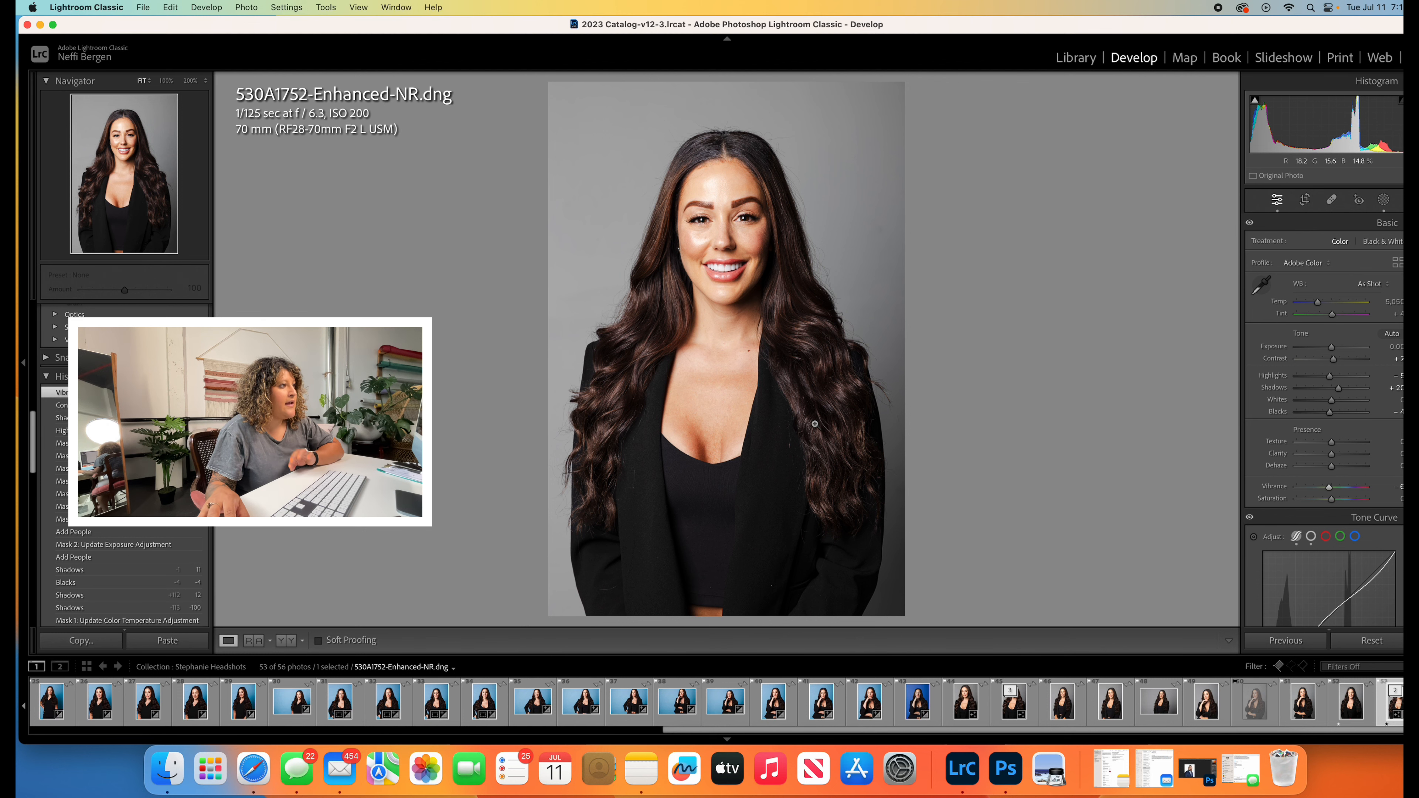
- Open the edited portrait in Adobe Photoshop 2023 and convert its locked background into a regular layer
click(254, 641)
click(244, 7)
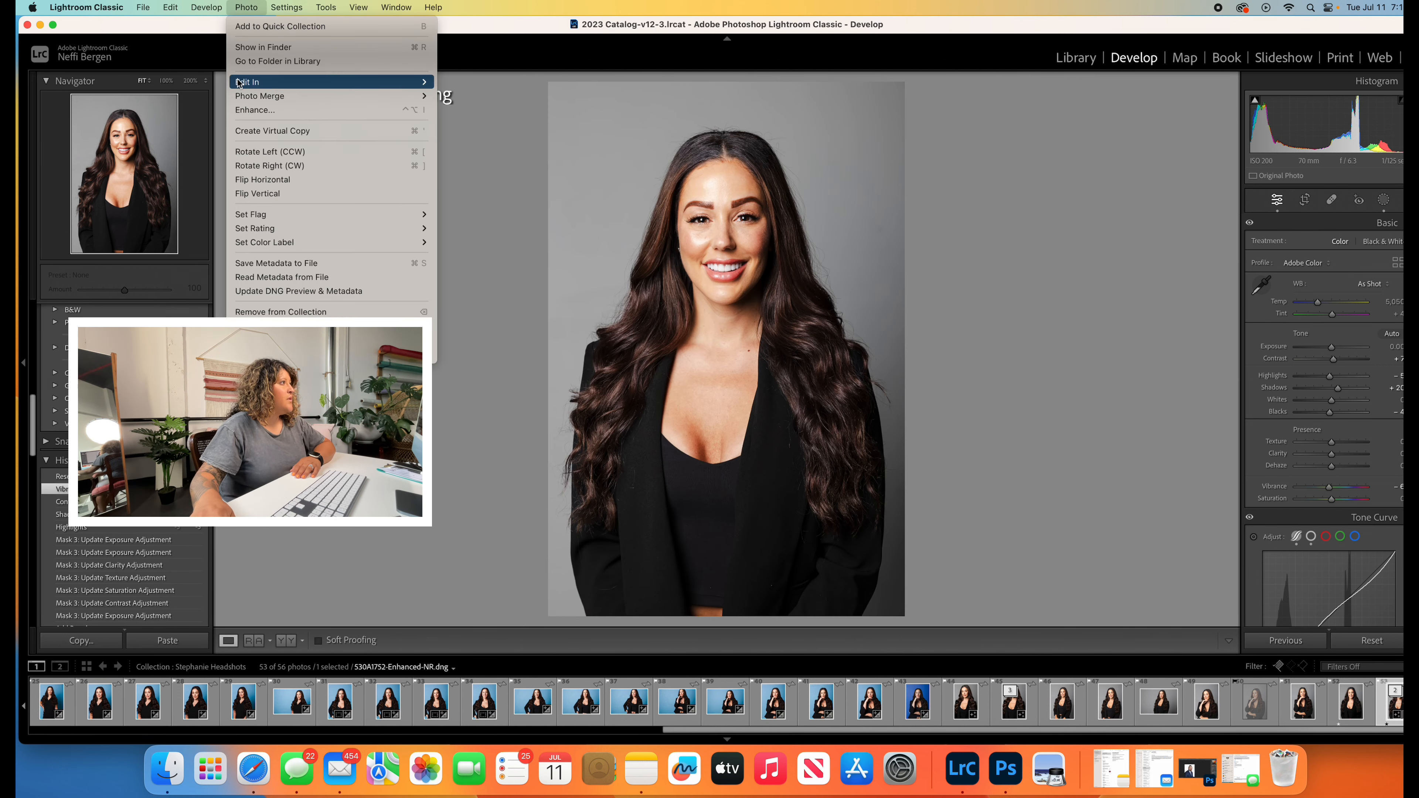
mouse_move(239, 84)
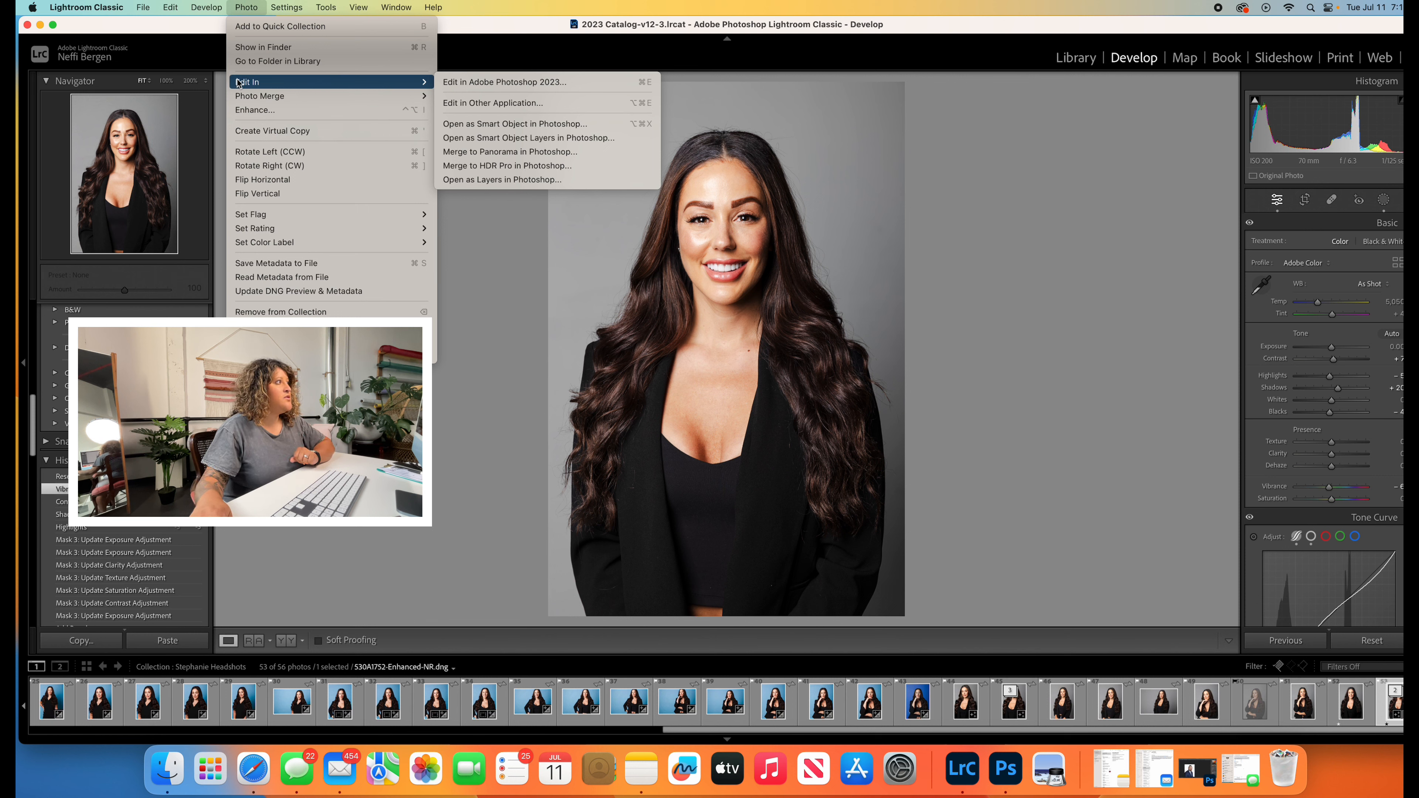
click(514, 80)
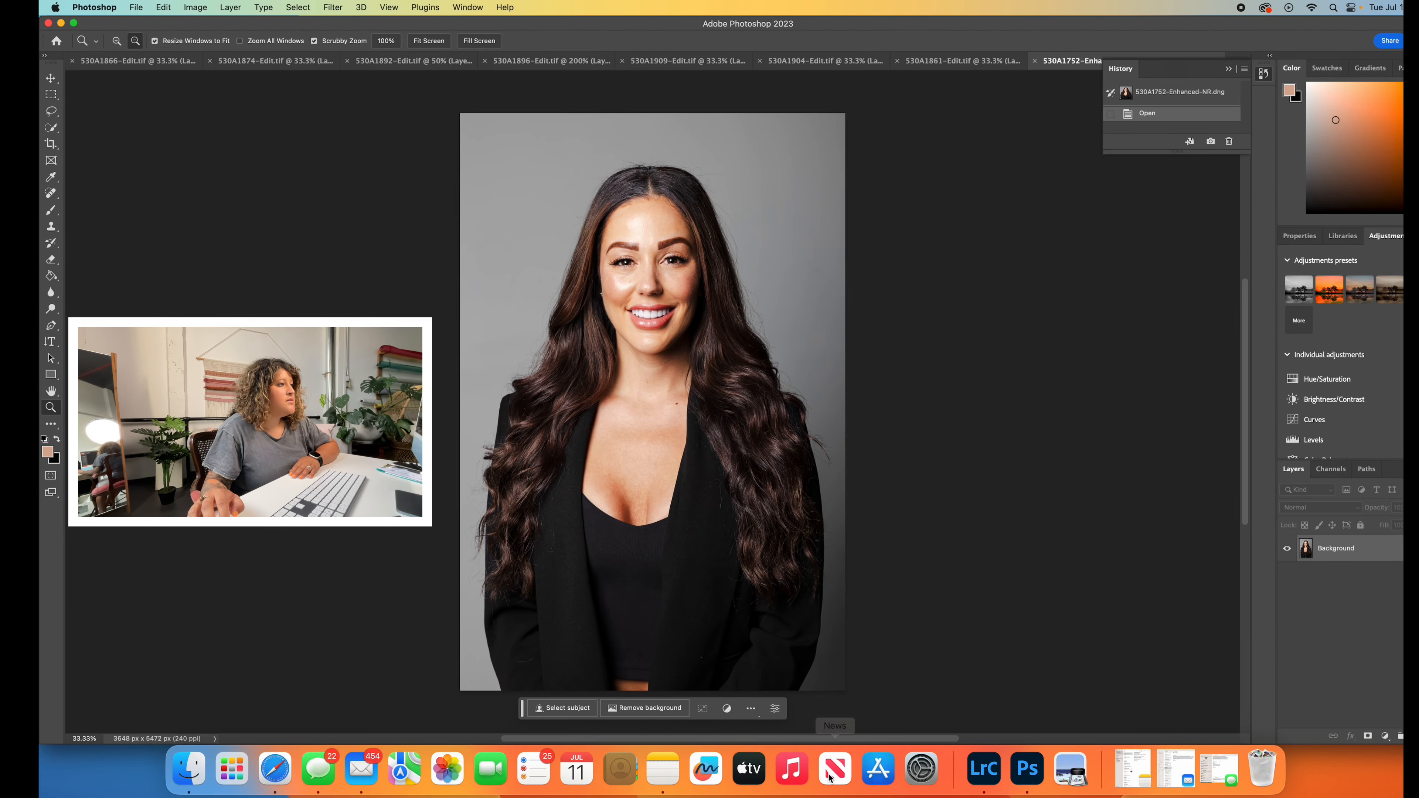
click(1412, 548)
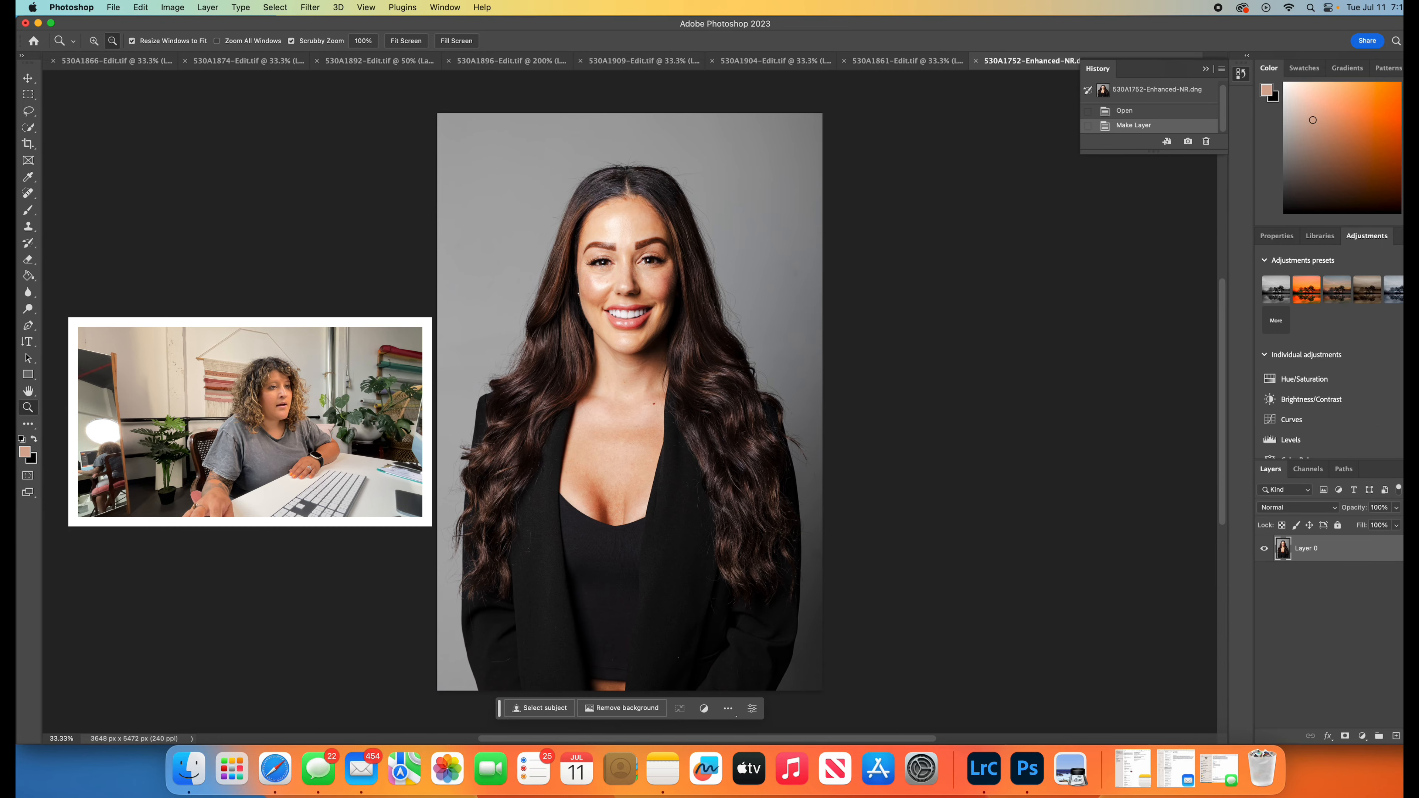
- Duplicate Layer 0 in the same document as a new layer named Skin
click(241, 7)
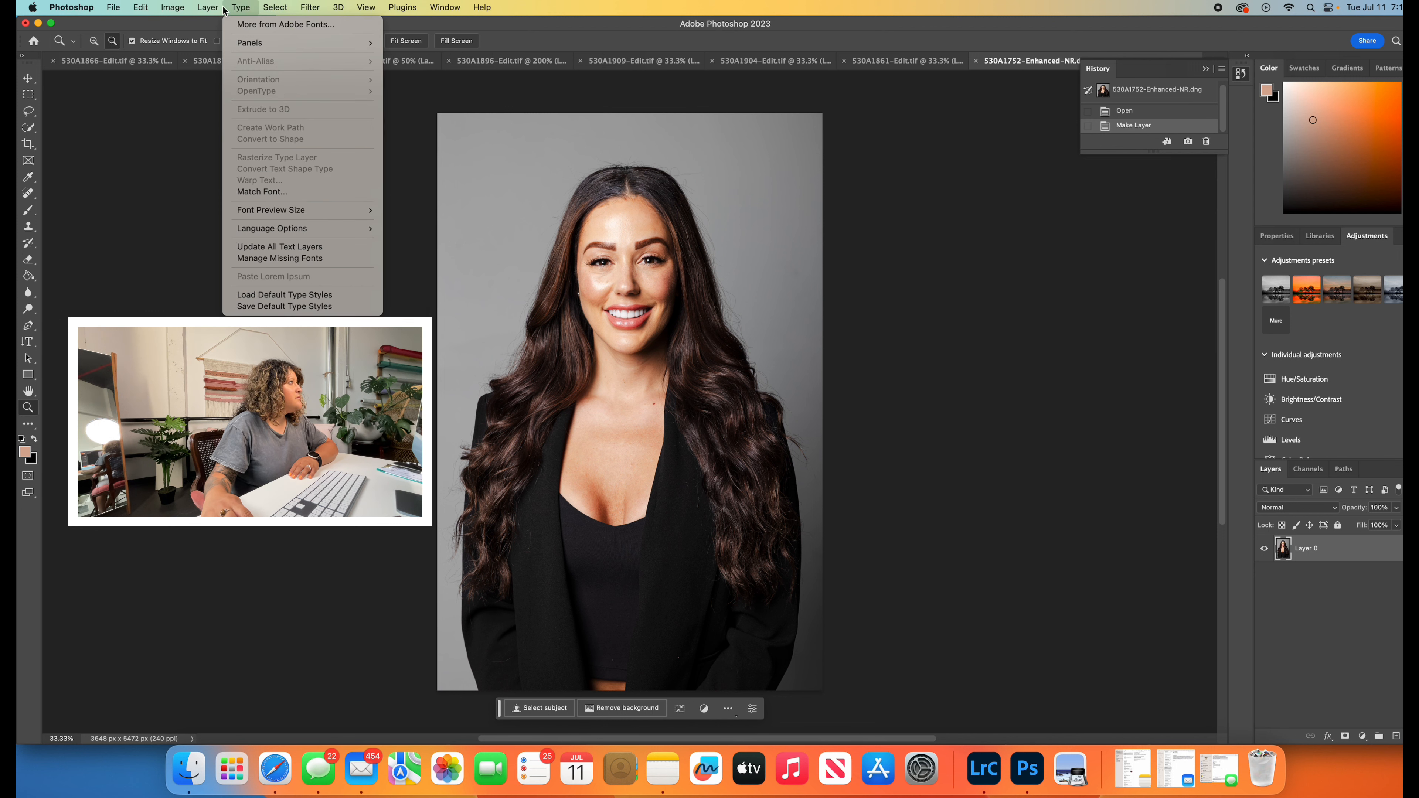
click(233, 60)
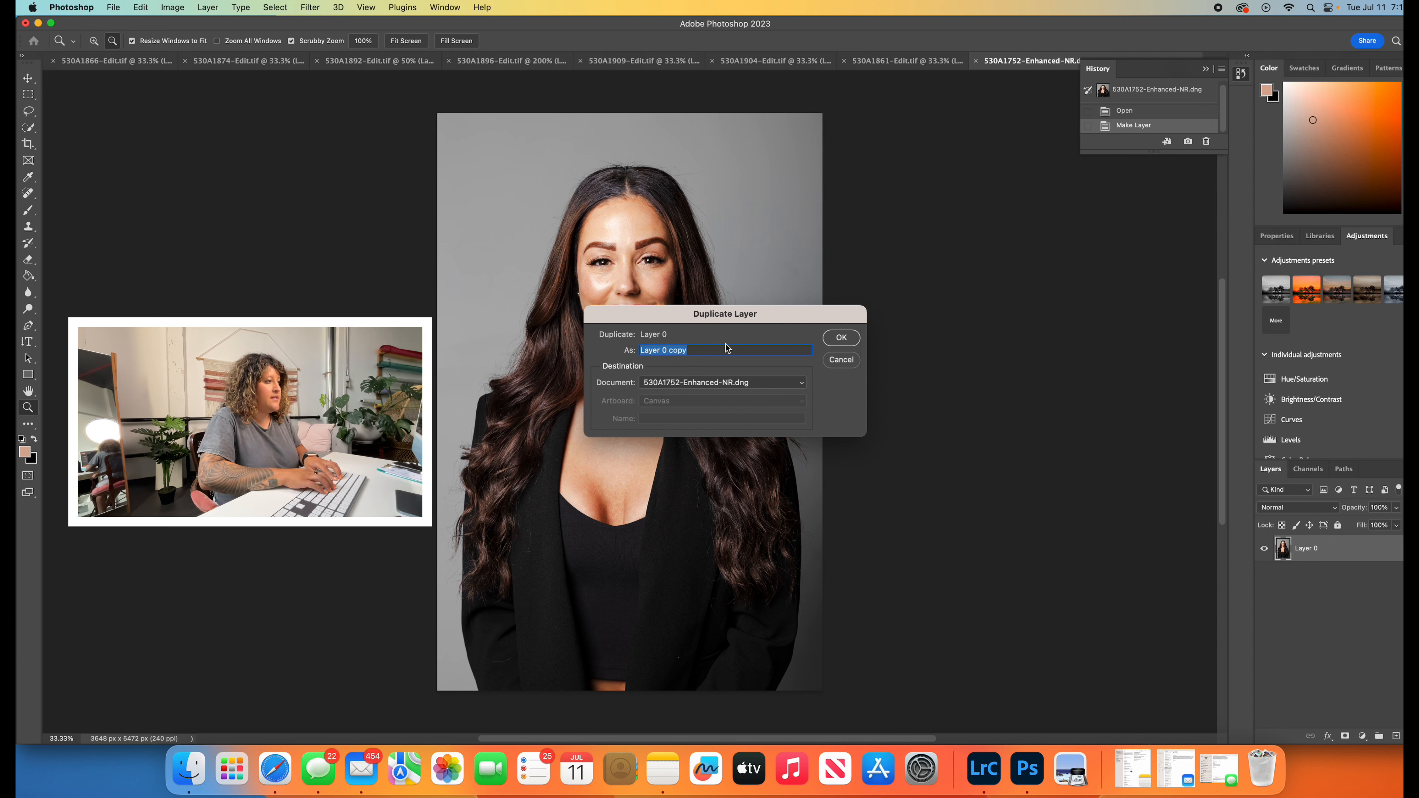
text(Skin)
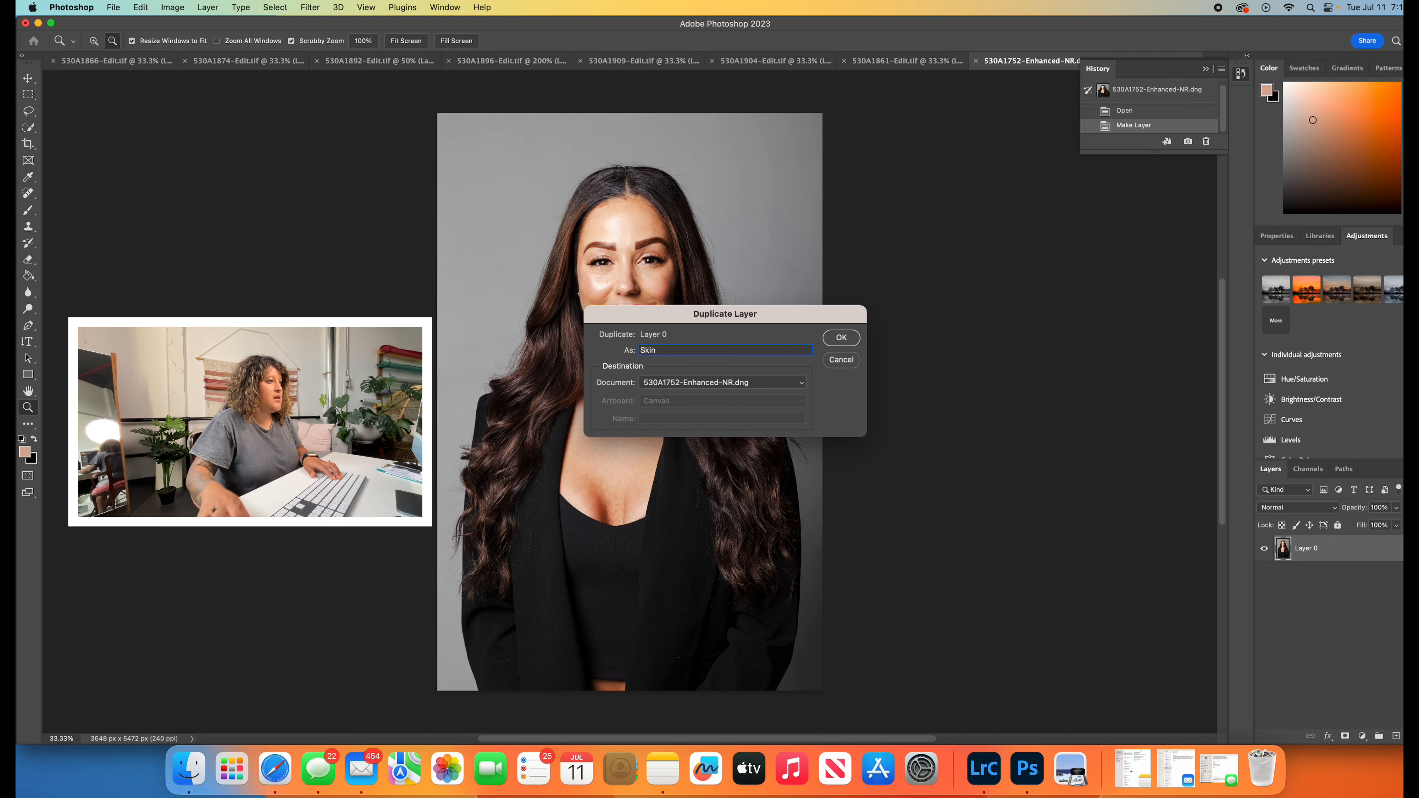
click(841, 338)
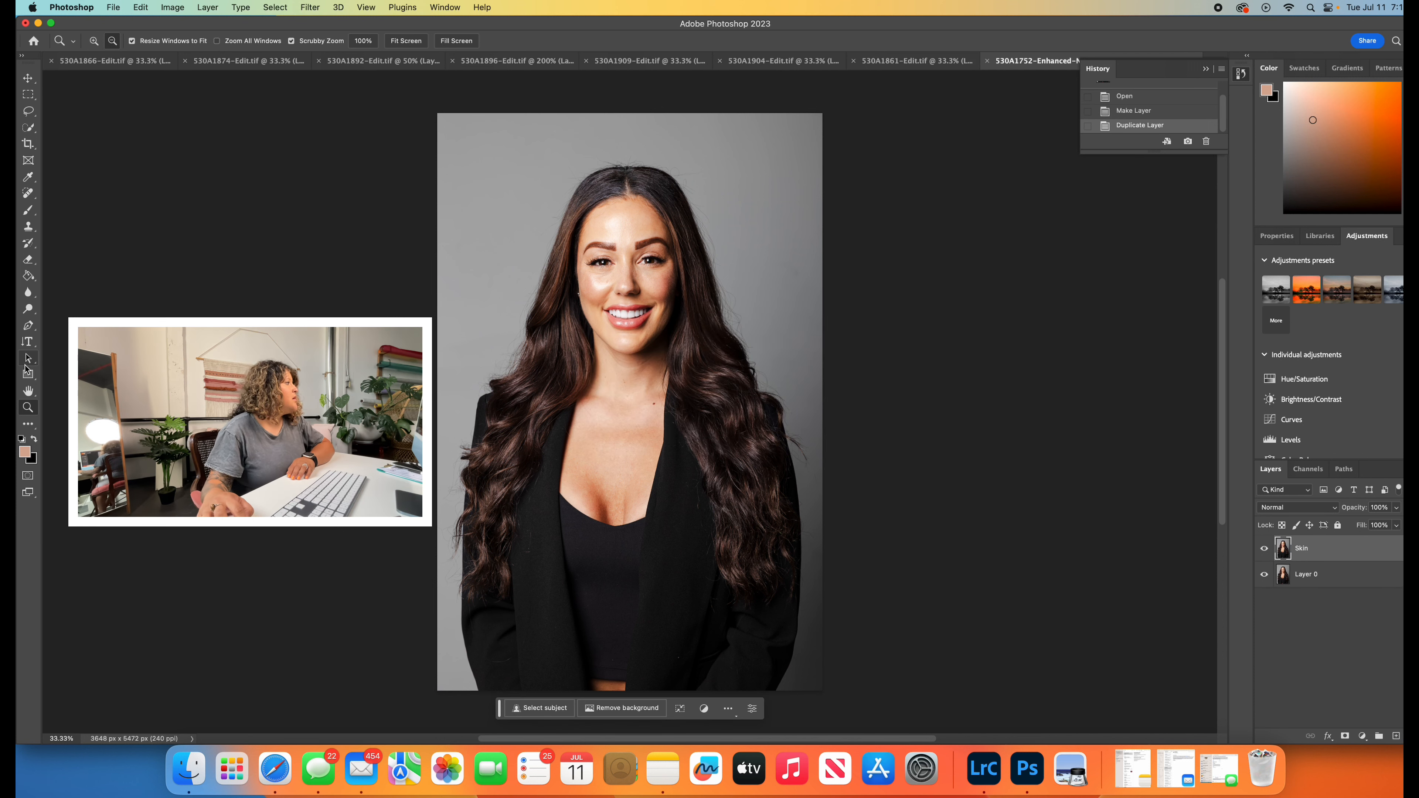
- Lasso the large shiny area on the forehead, replace it with a Content-Aware fill at 100% opacity, and deselect
click(94, 40)
click(627, 226)
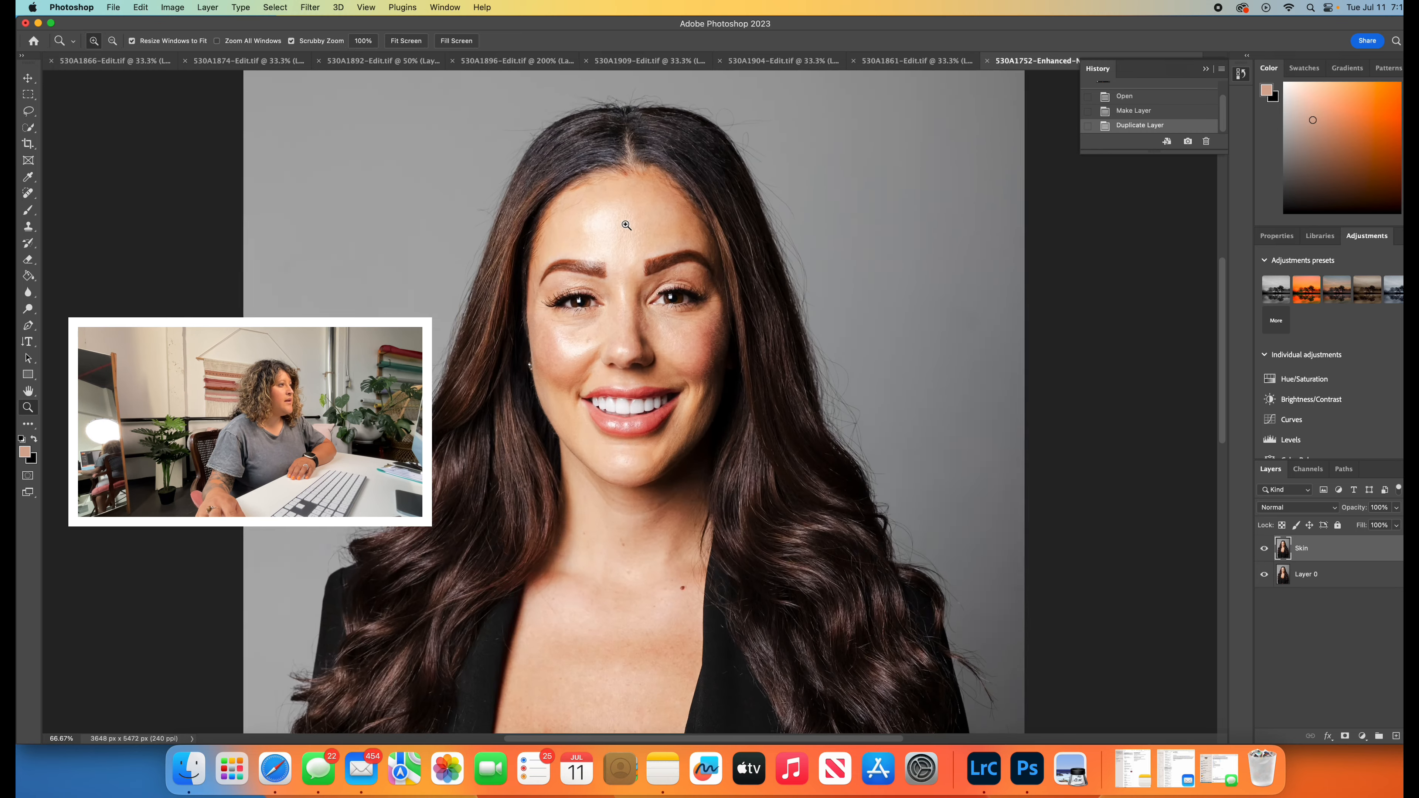
click(682, 246)
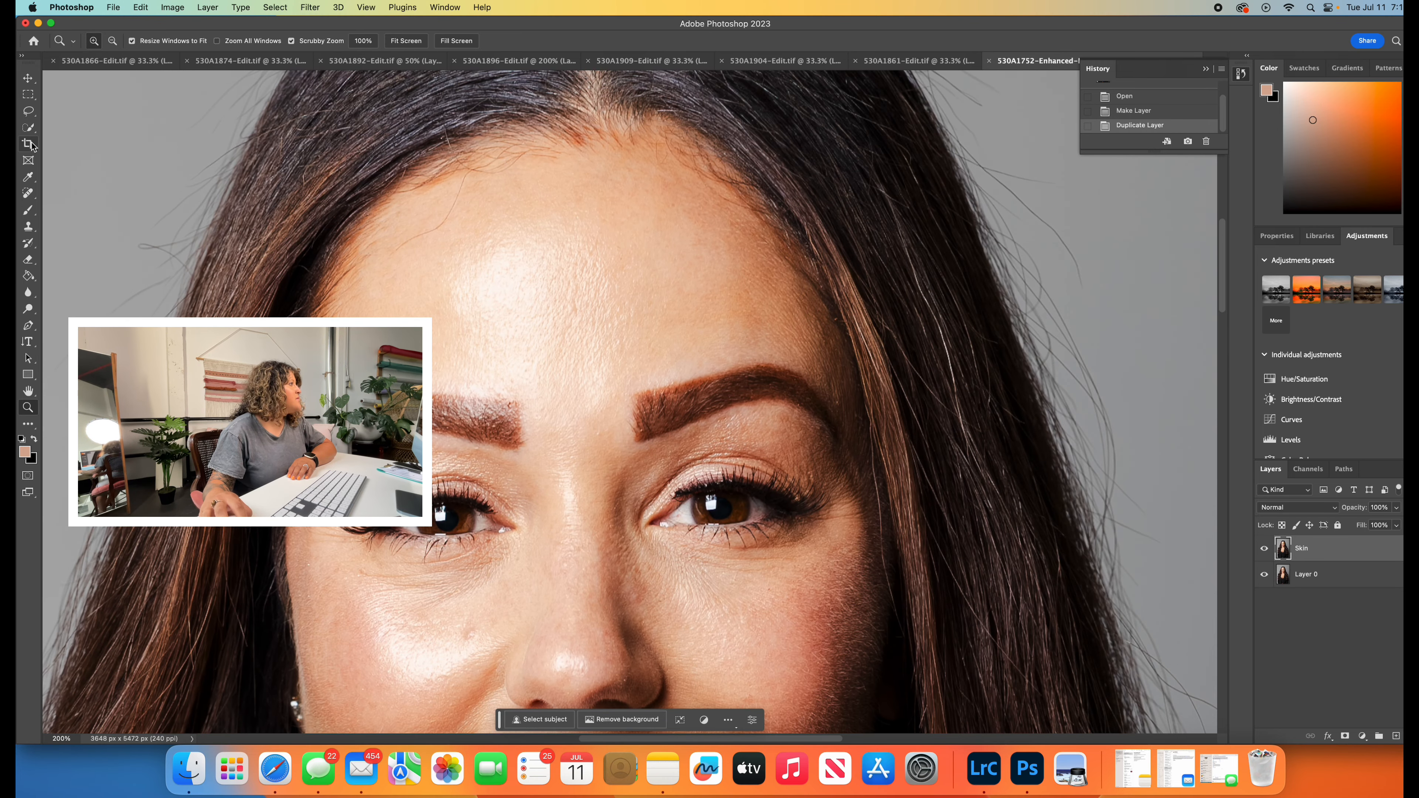
click(29, 112)
mouse_move(531, 238)
mouse_down()
mouse_move(625, 330)
mouse_move(537, 237)
mouse_up()
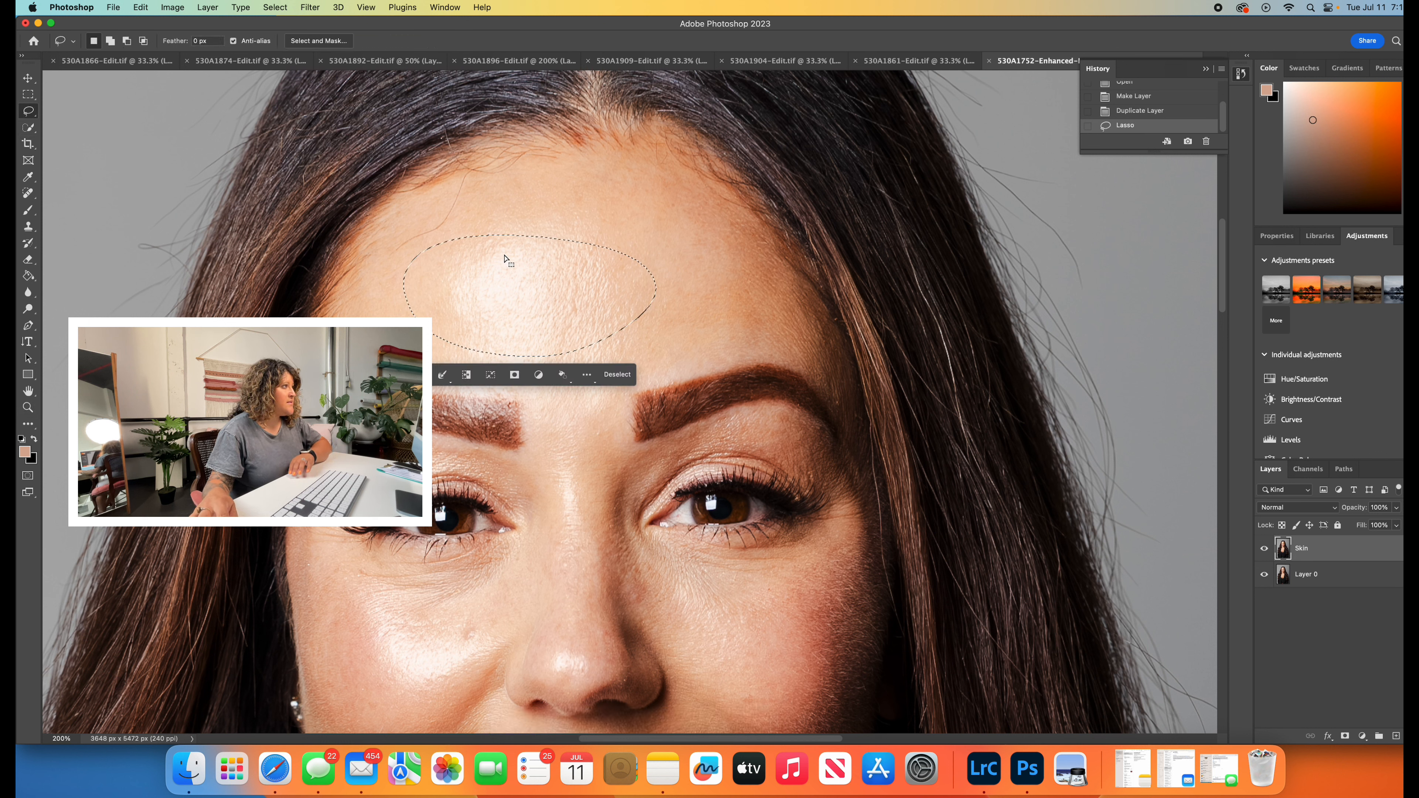
right_click(529, 289)
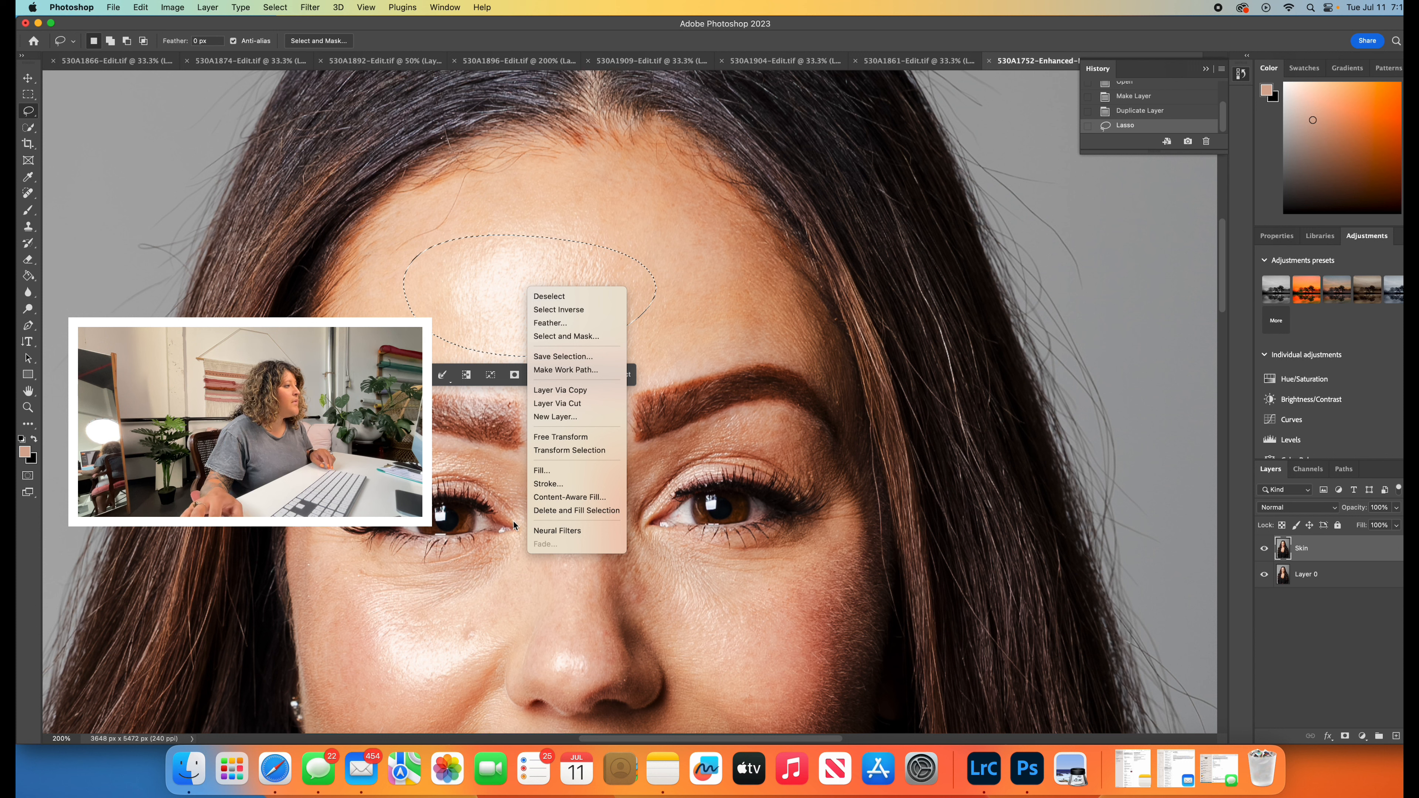
click(543, 471)
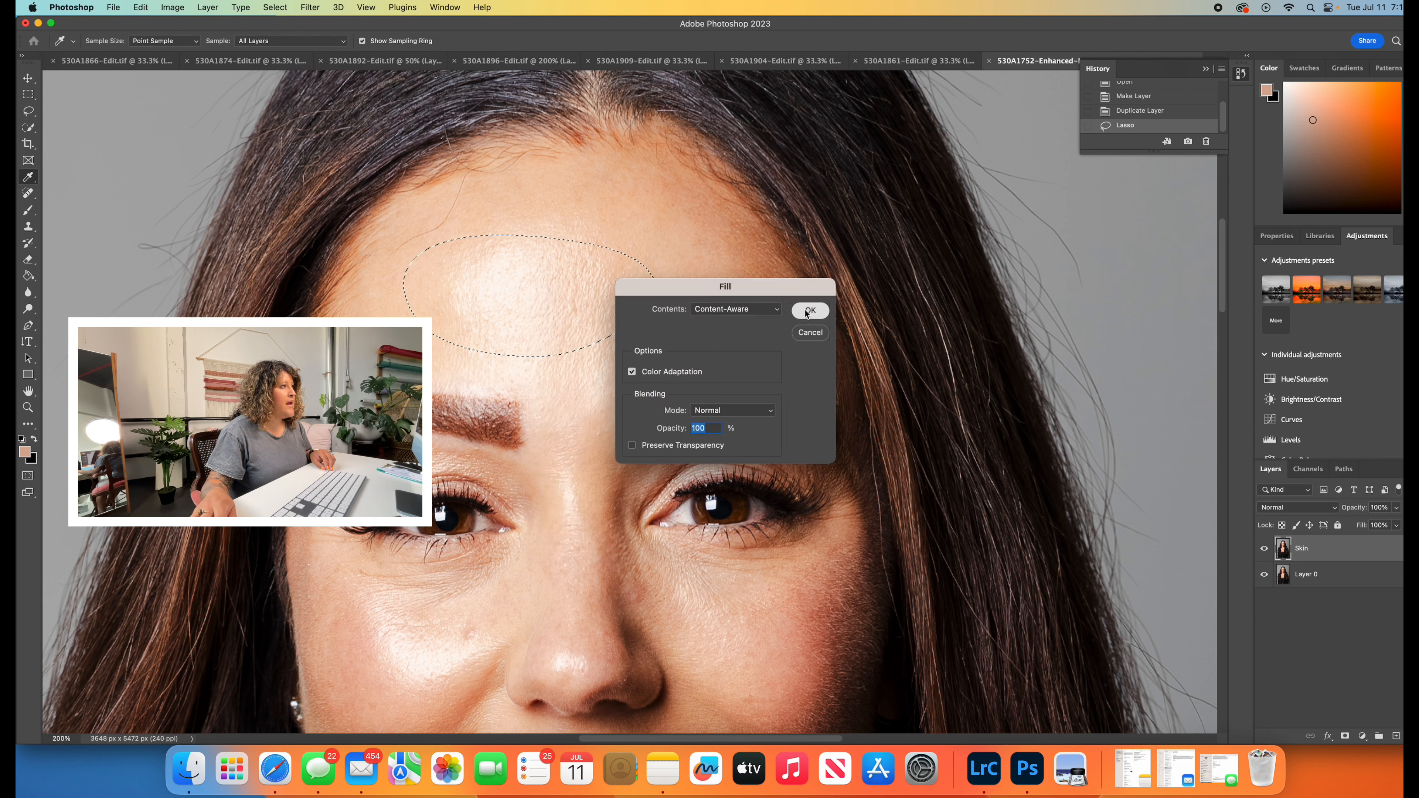
click(808, 311)
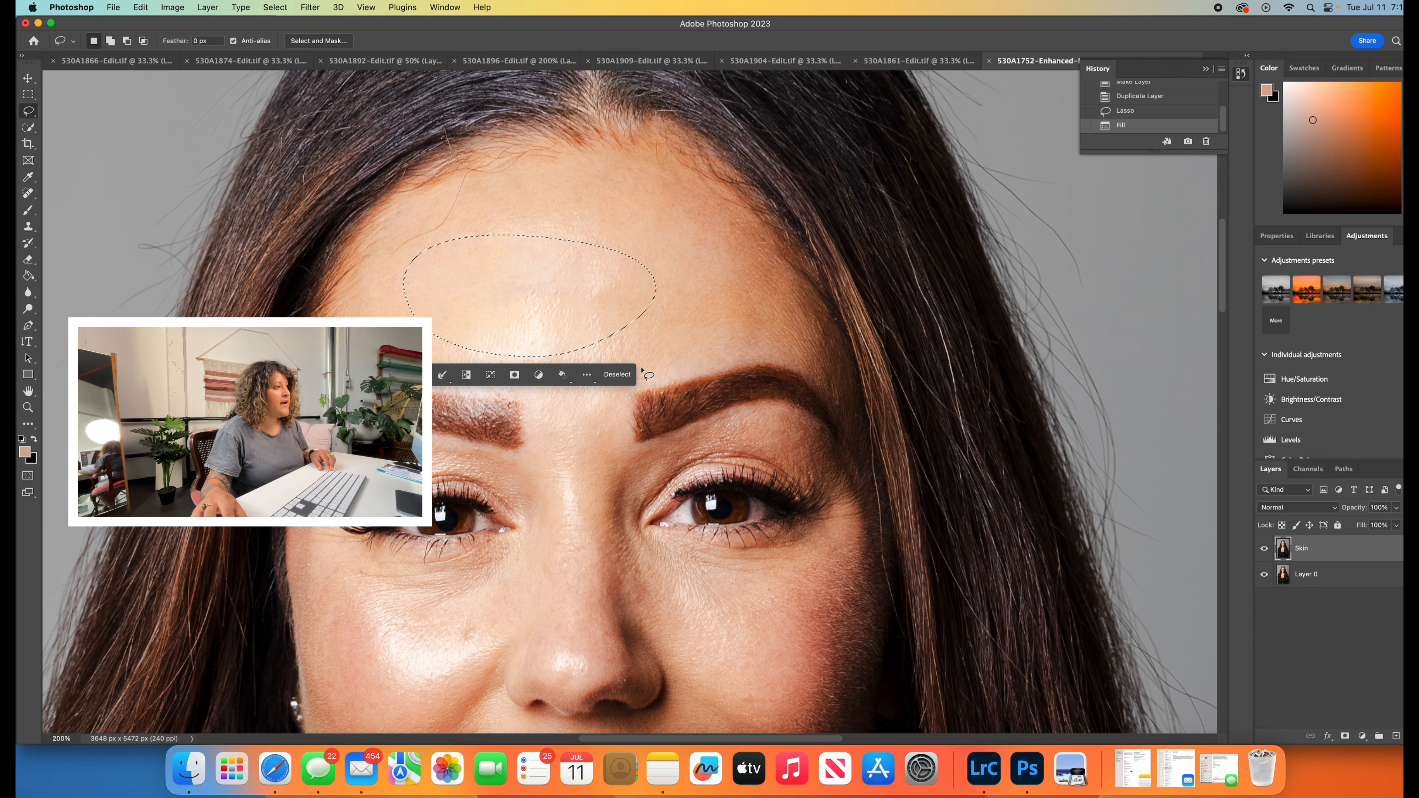
key(super+d)
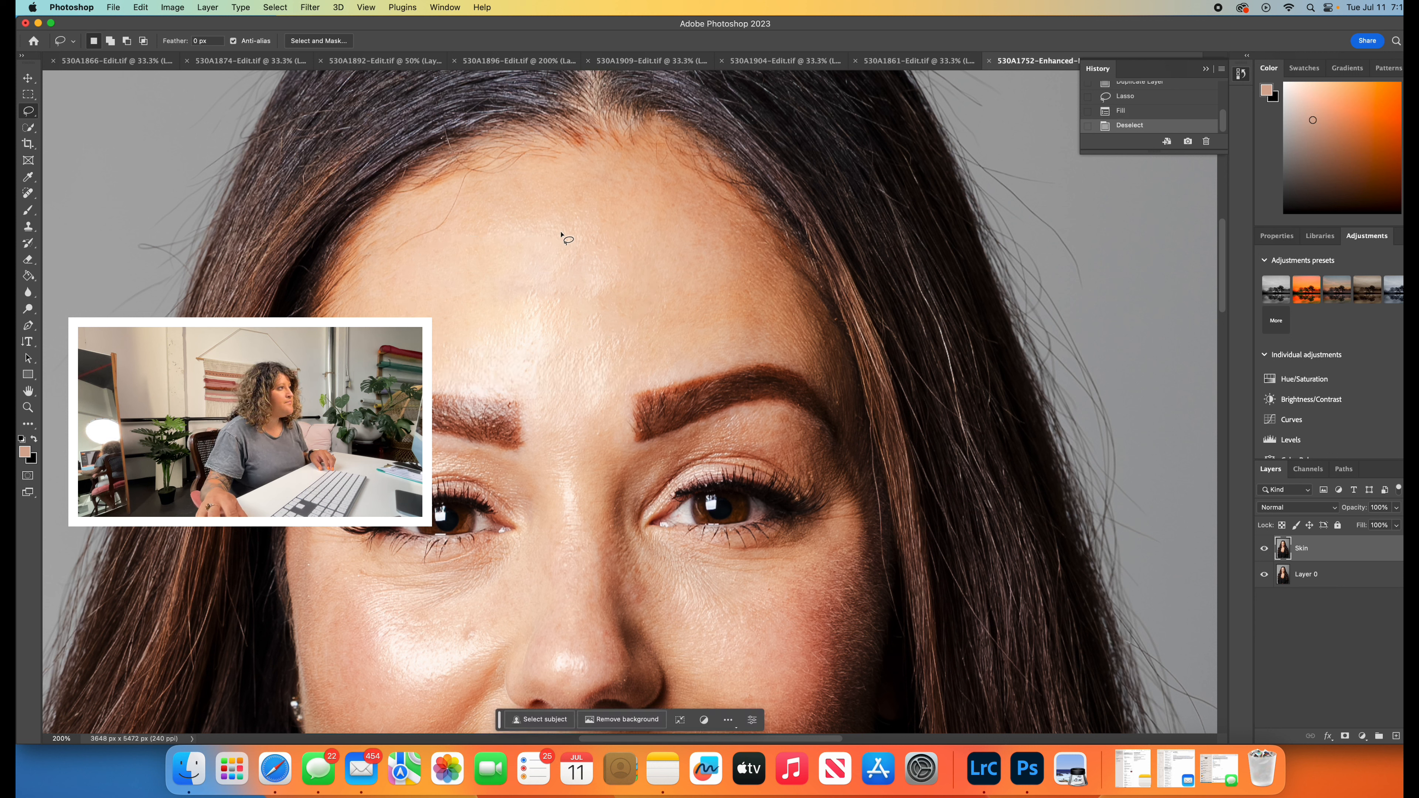
- Lasso a rounded patch in the middle of the forehead, fill it Content-Aware, and clear the selection
mouse_move(564, 216)
mouse_down()
mouse_move(609, 302)
mouse_move(622, 256)
mouse_up()
right_click(571, 260)
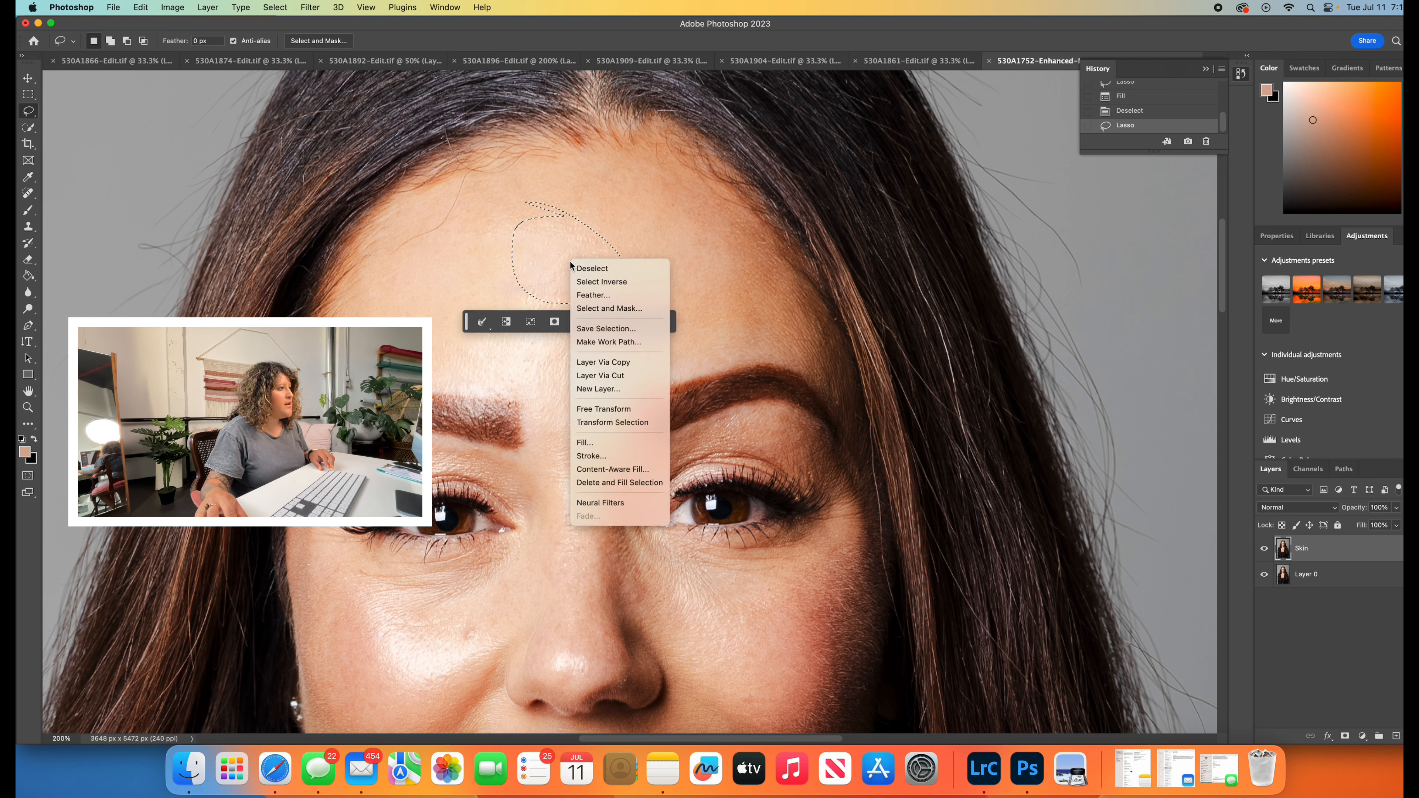
click(605, 445)
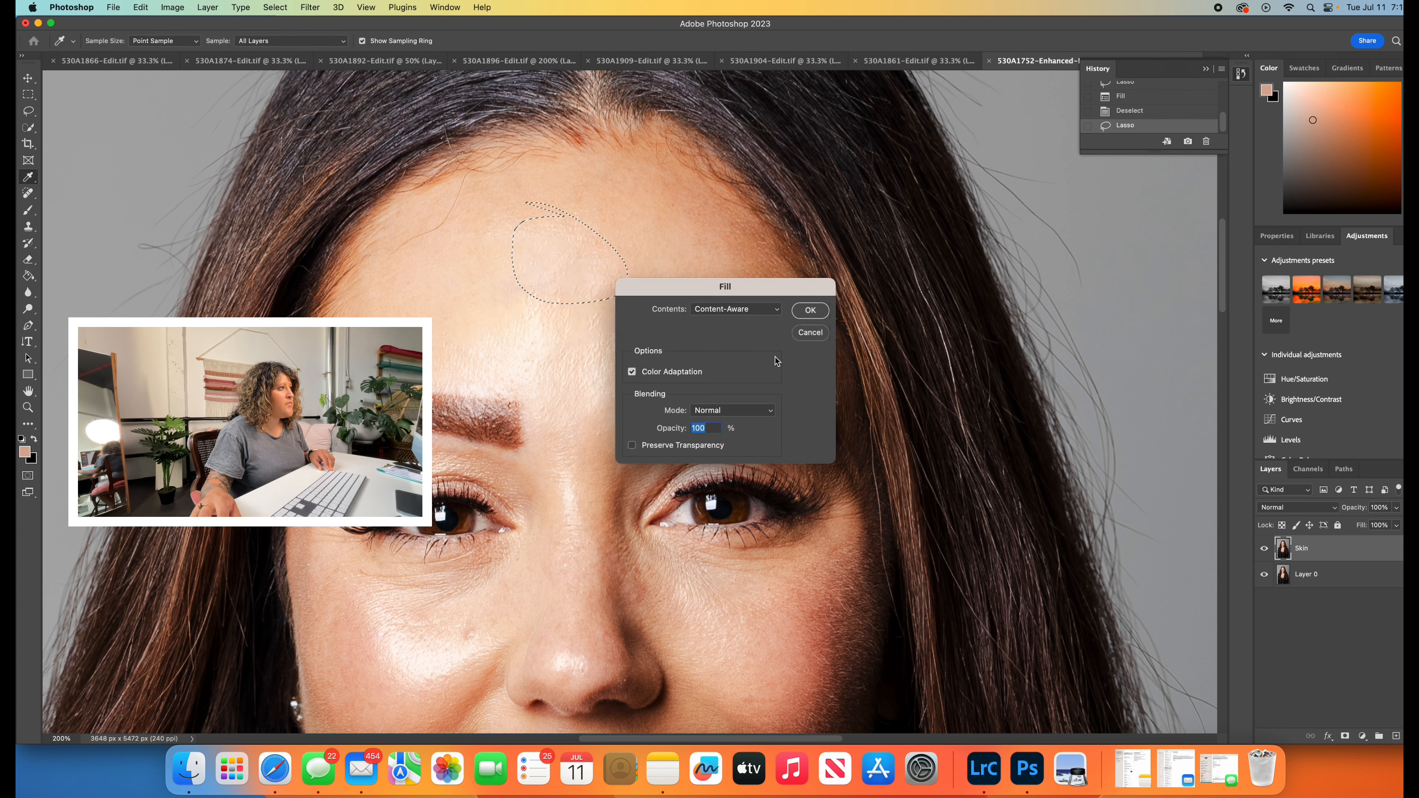
click(817, 311)
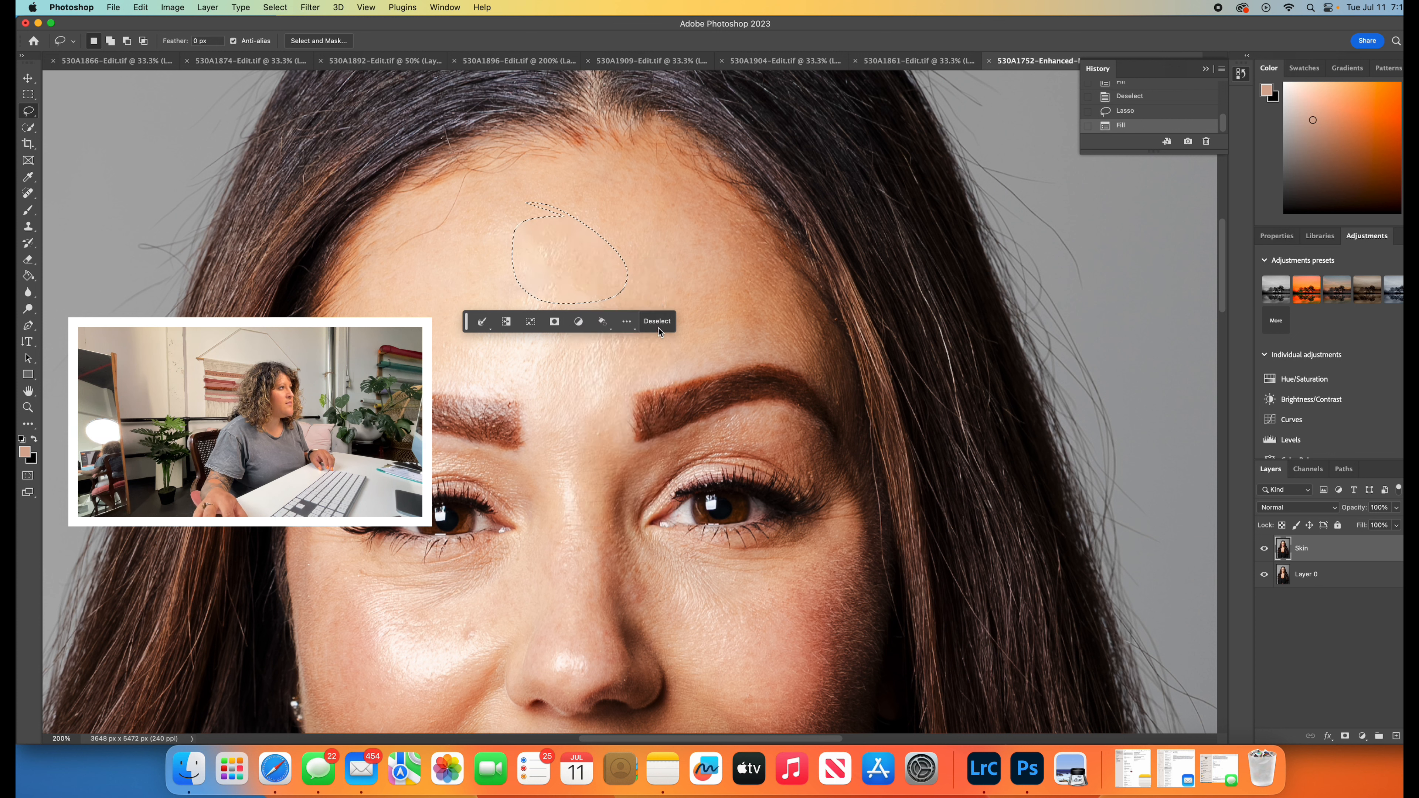
click(660, 331)
- Smooth a narrow vertical strip of skin at mid-forehead with a lassoed Content-Aware fill, leaving nothing selected
mouse_move(539, 231)
mouse_down()
mouse_move(558, 307)
mouse_move(515, 217)
mouse_up()
right_click(553, 270)
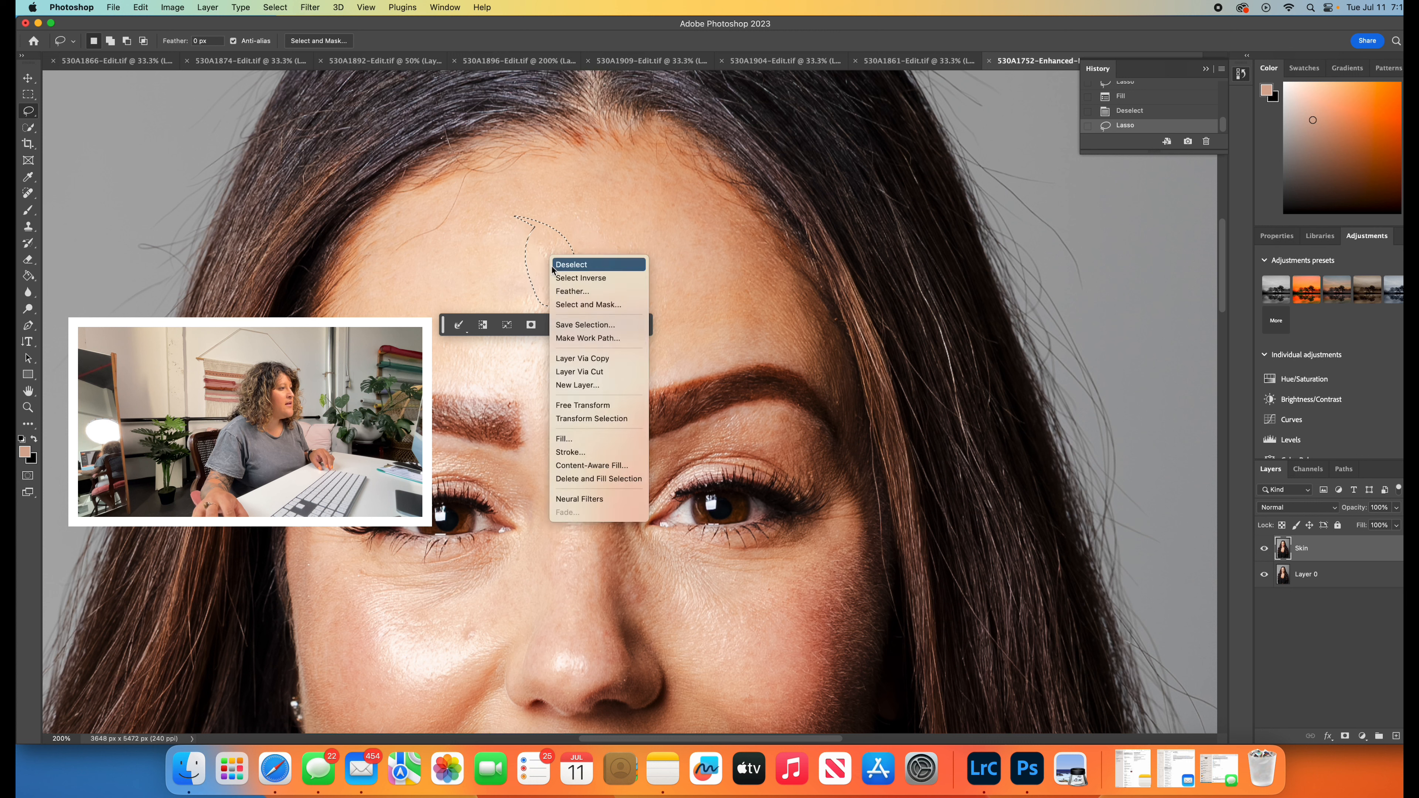
click(592, 439)
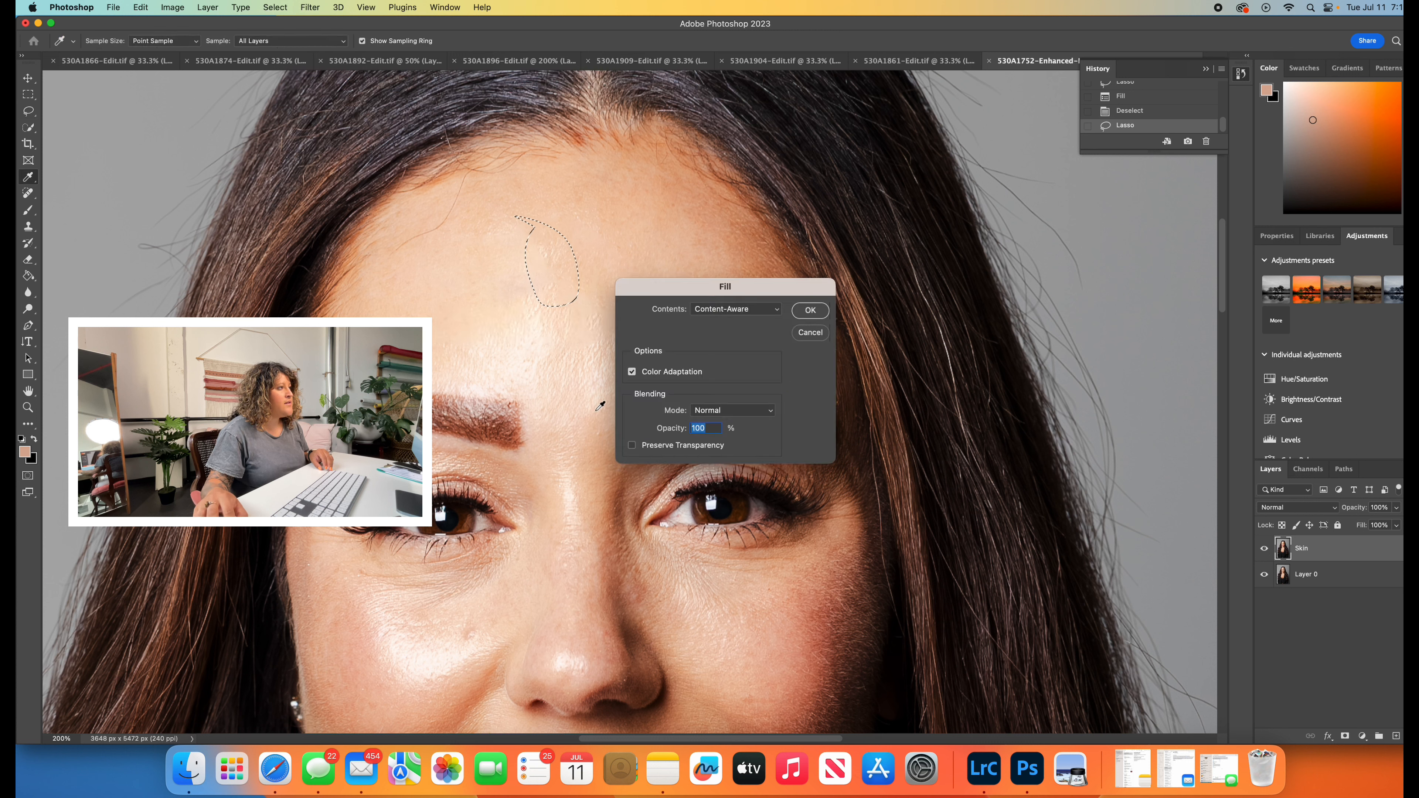
click(822, 312)
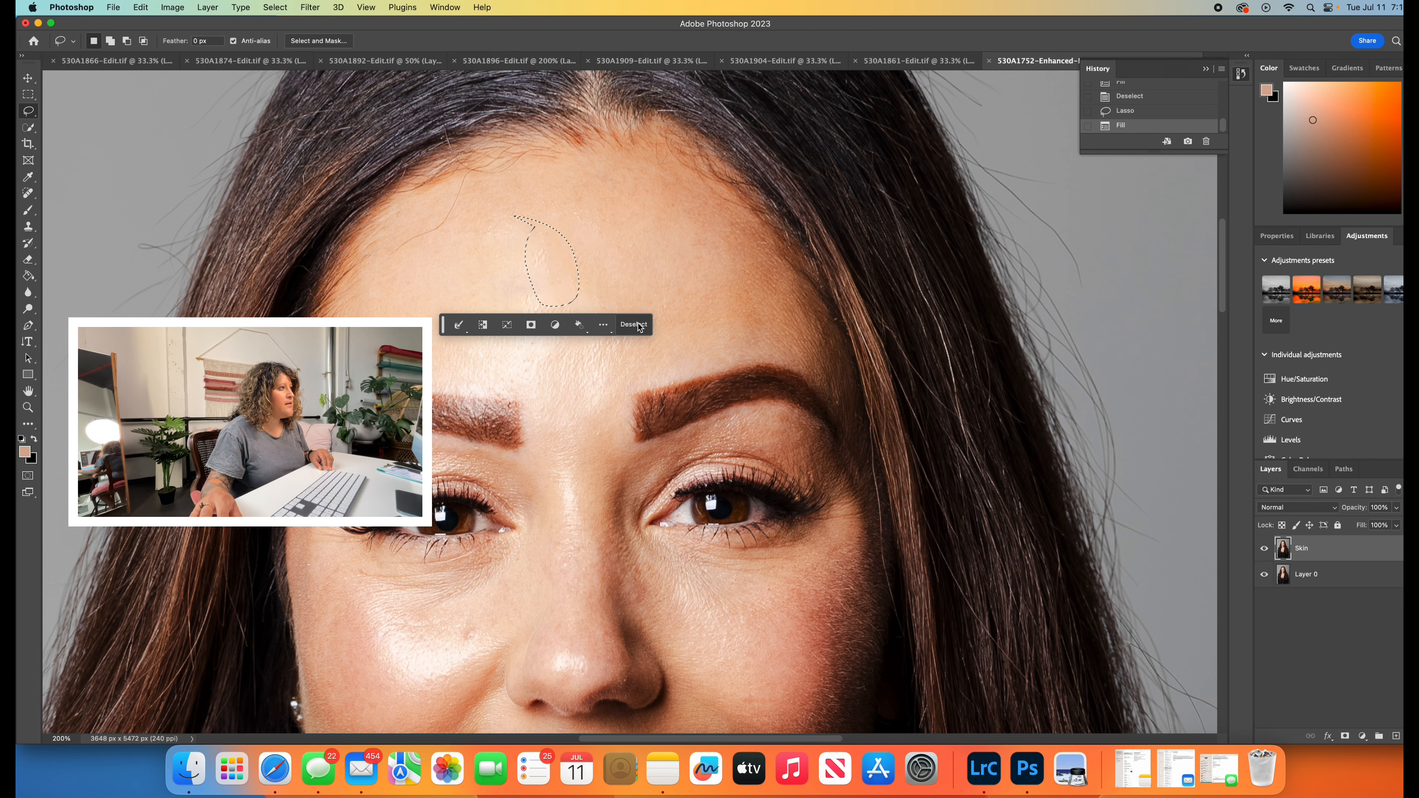
click(634, 325)
- Lasso a small oval over the remaining texture at mid-forehead, apply a Content-Aware fill, and deselect
mouse_move(520, 252)
mouse_down()
mouse_move(574, 308)
mouse_move(523, 254)
mouse_up()
right_click(556, 273)
click(574, 460)
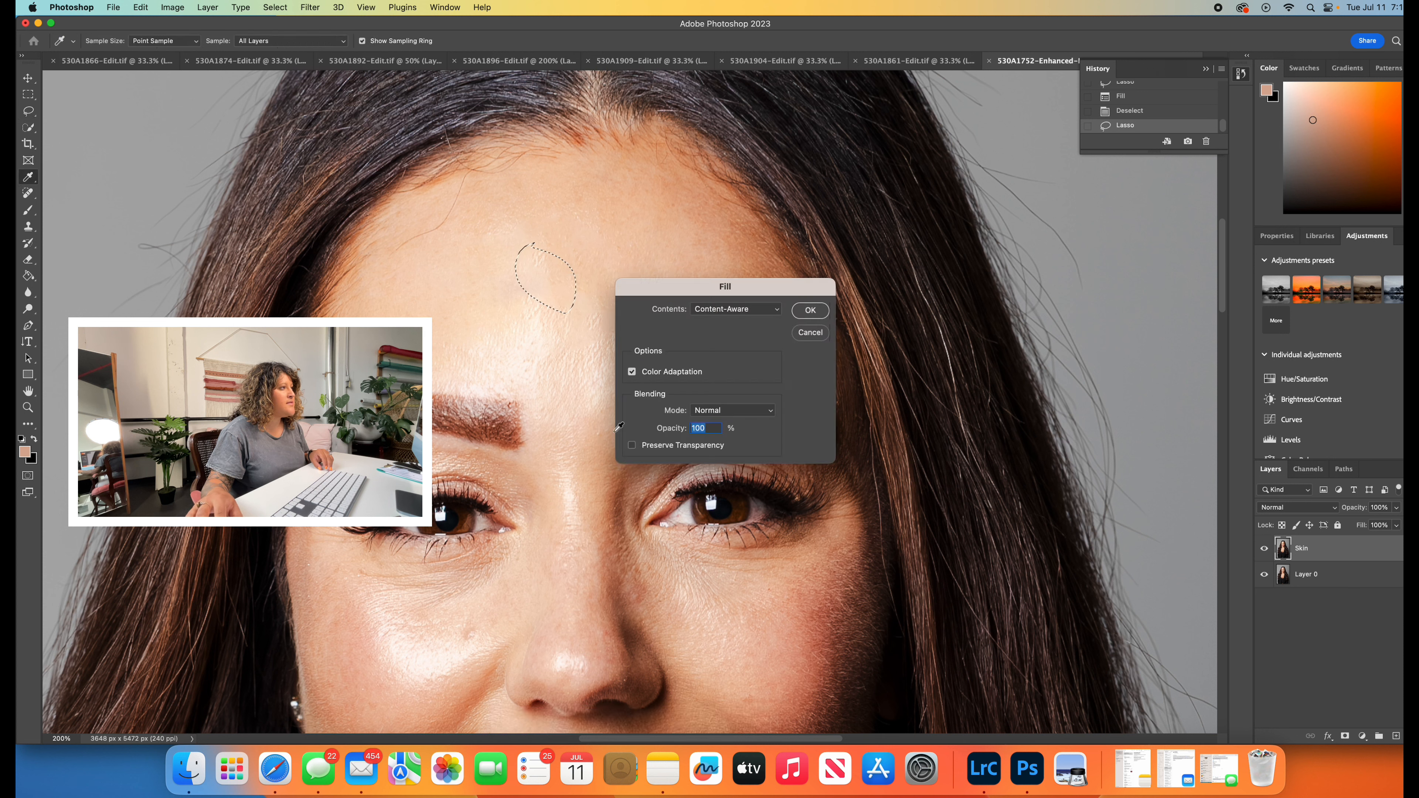
click(810, 310)
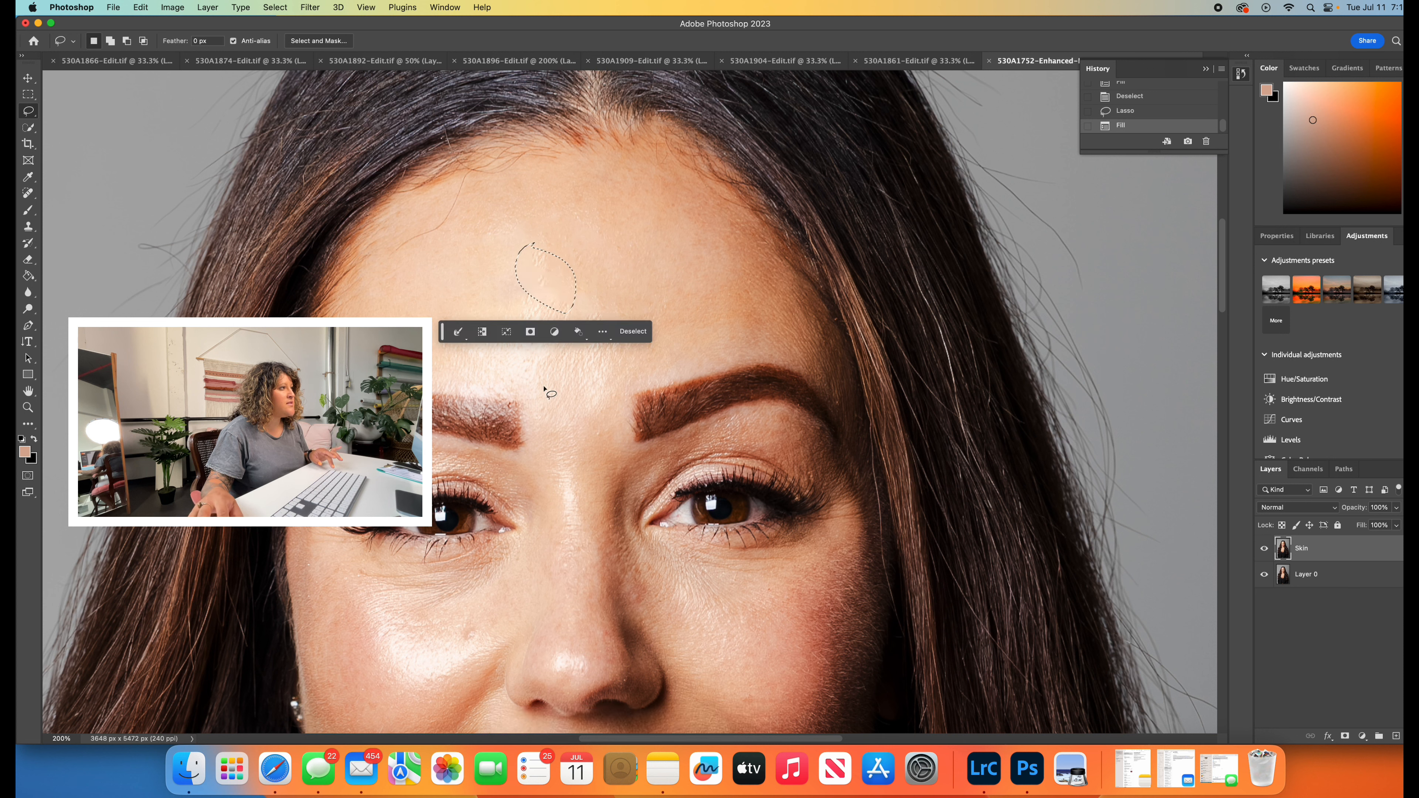
click(634, 331)
- Remove the shine just above the image-left eyebrow with a lassoed Content-Aware fill, and clear the selection
mouse_move(514, 342)
mouse_down()
mouse_move(456, 347)
mouse_move(458, 390)
mouse_up()
drag(594, 367, 590, 356)
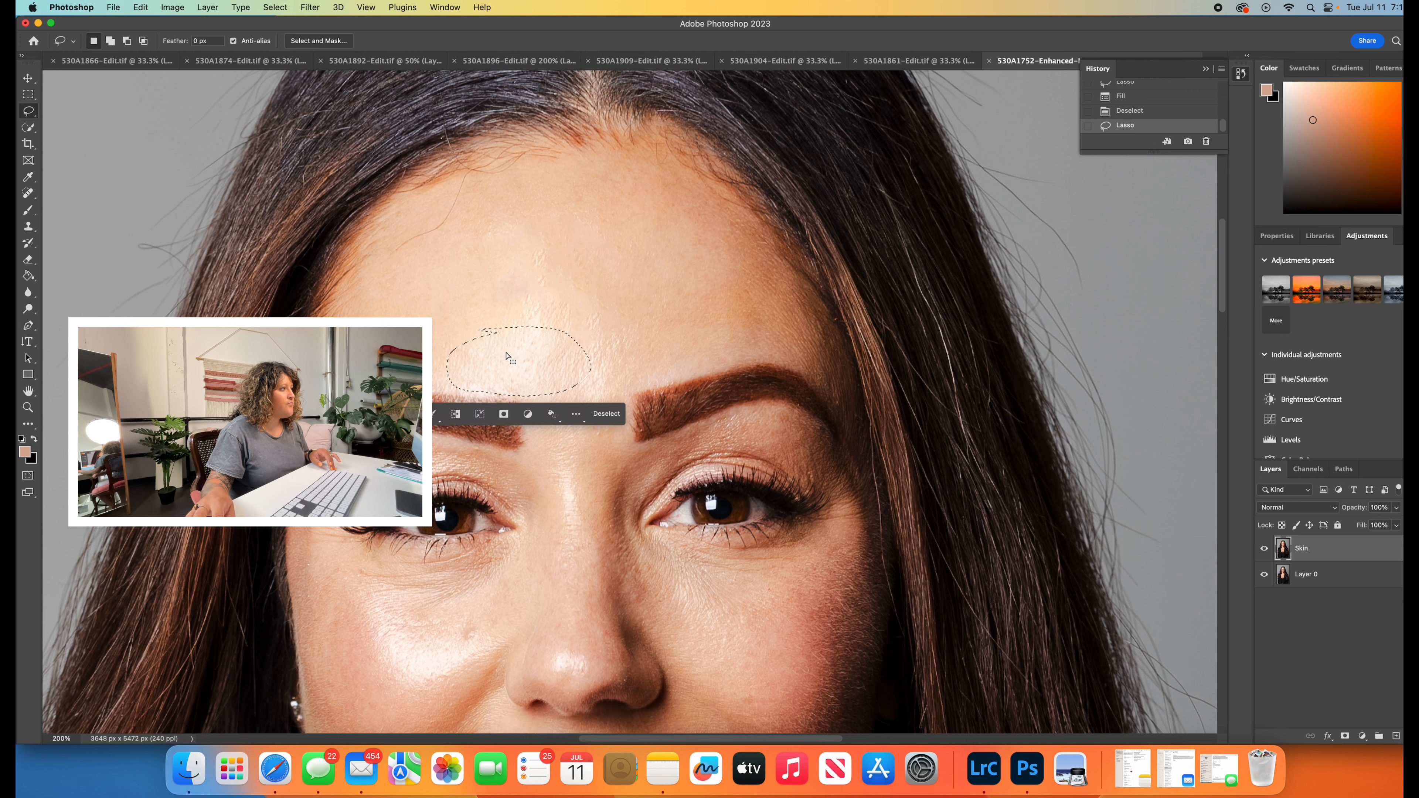
right_click(512, 363)
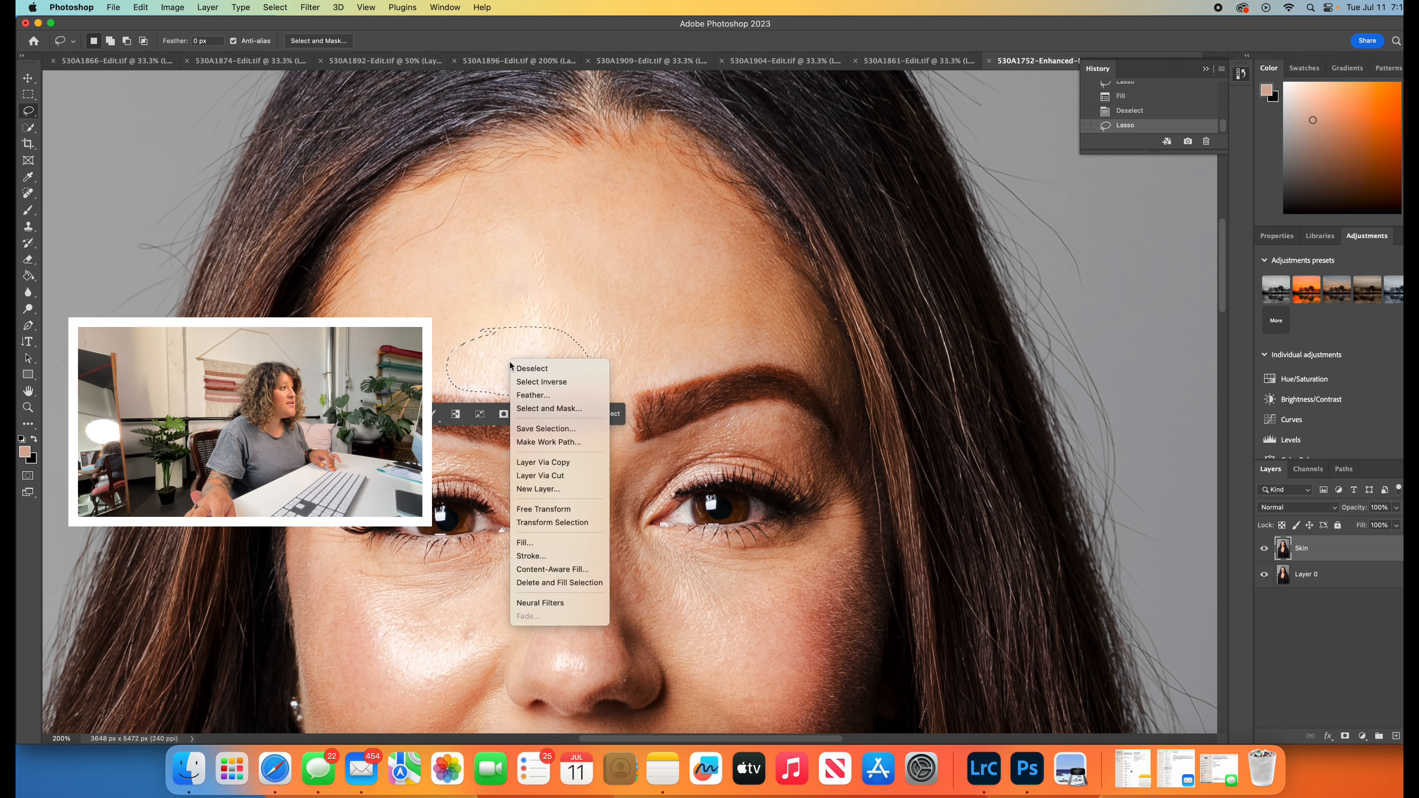
click(526, 543)
click(810, 310)
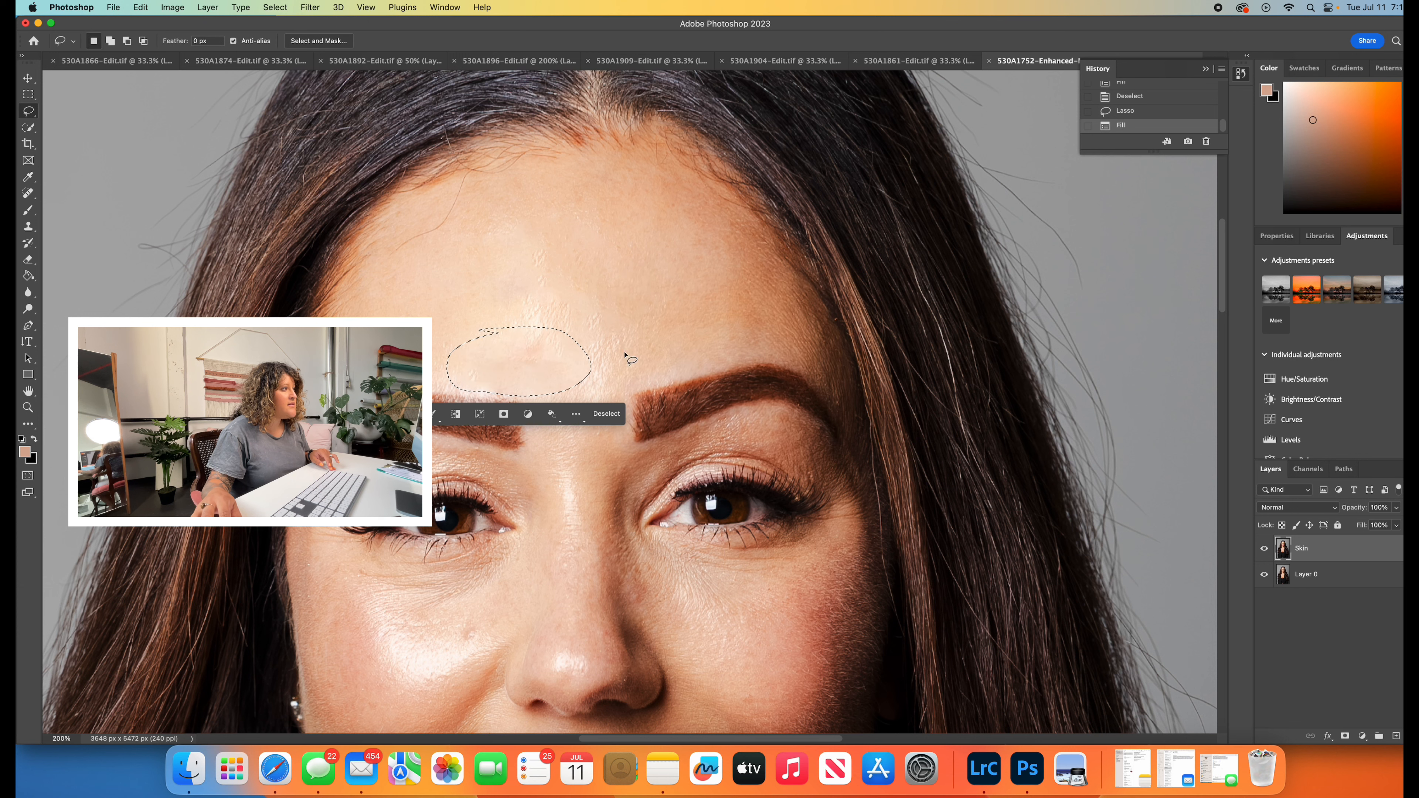
click(612, 417)
- Lasso the diagonal textured strip running from mid-forehead down towards the gap between the eyebrows, fill it Content-Aware, and deselect
mouse_move(552, 292)
mouse_down()
mouse_move(568, 393)
mouse_move(545, 305)
mouse_up()
right_click(569, 335)
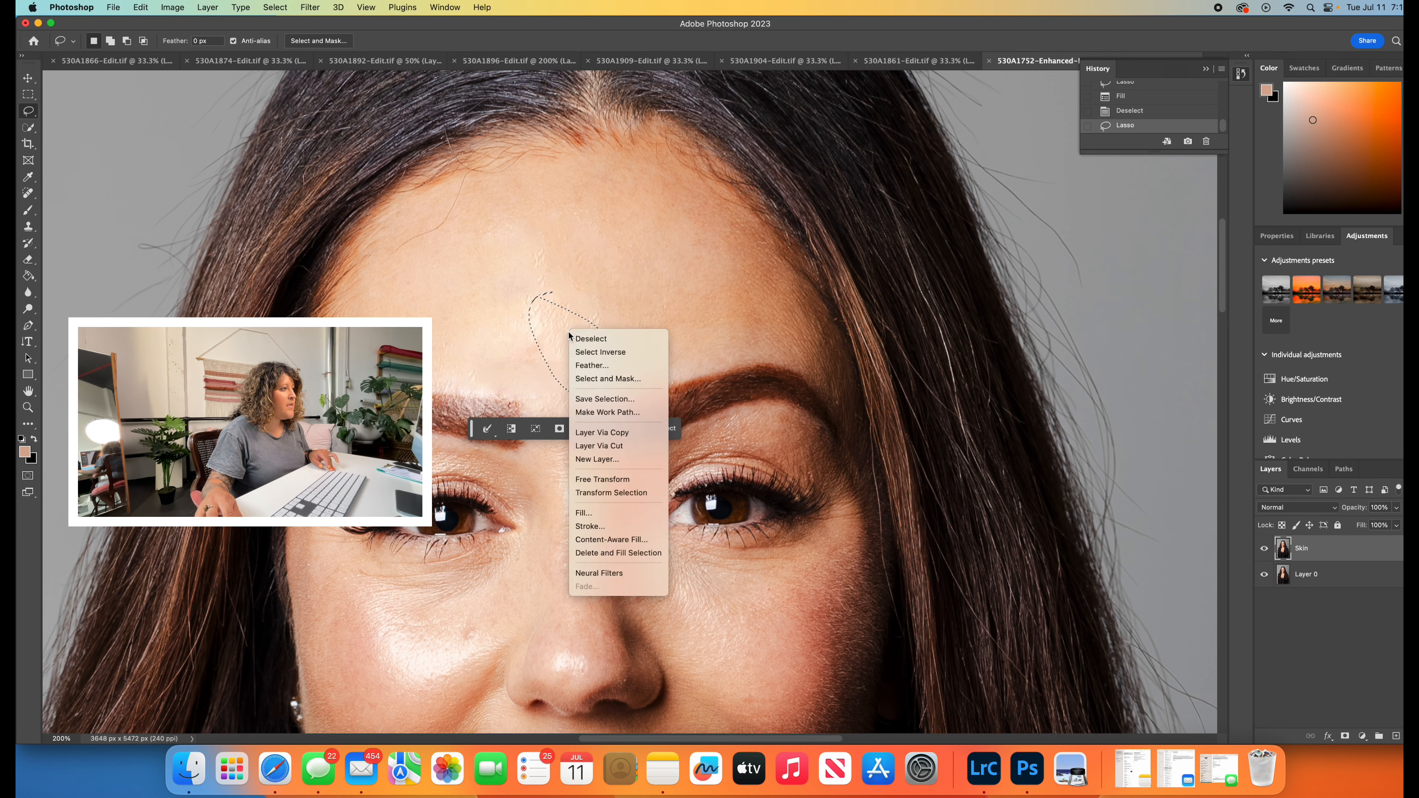
click(584, 512)
click(810, 310)
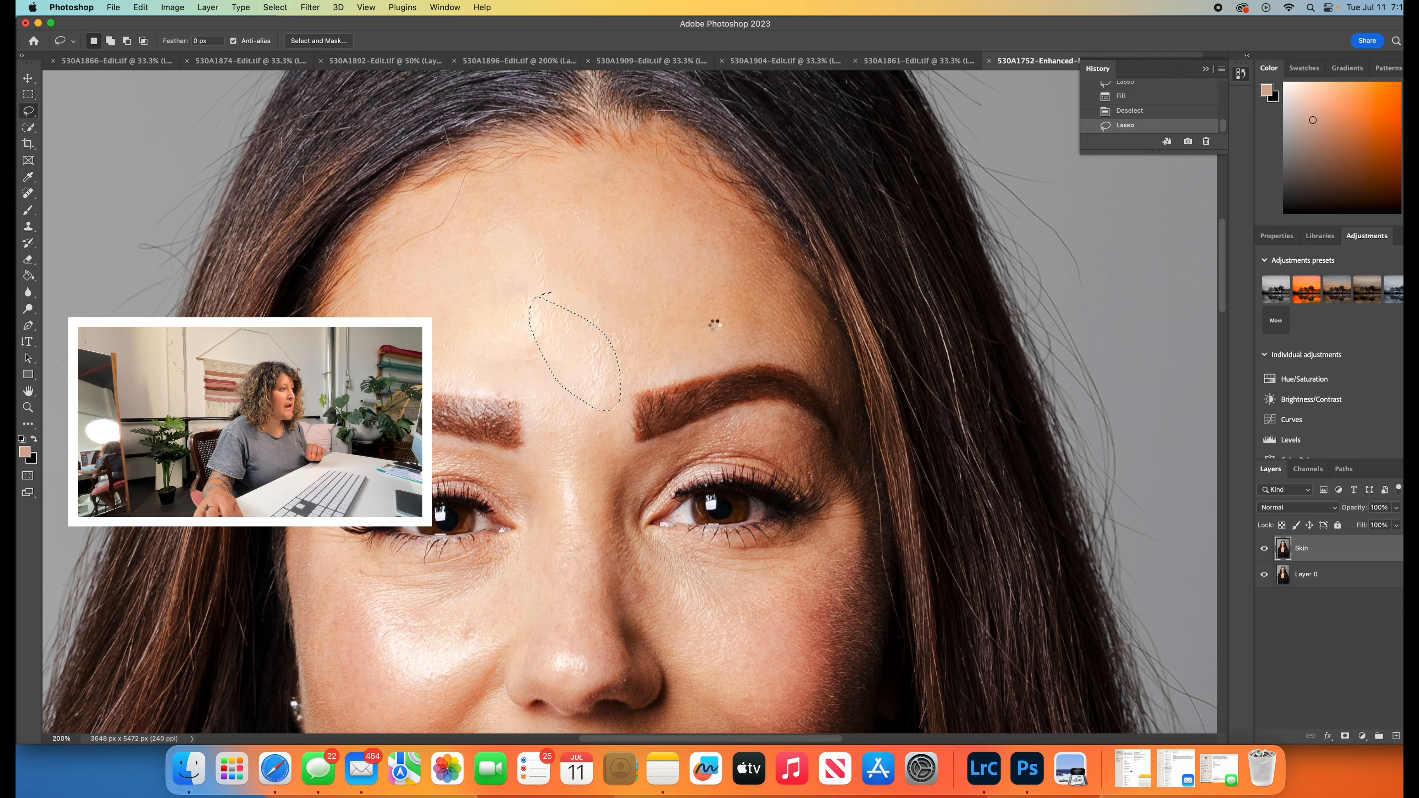
click(662, 428)
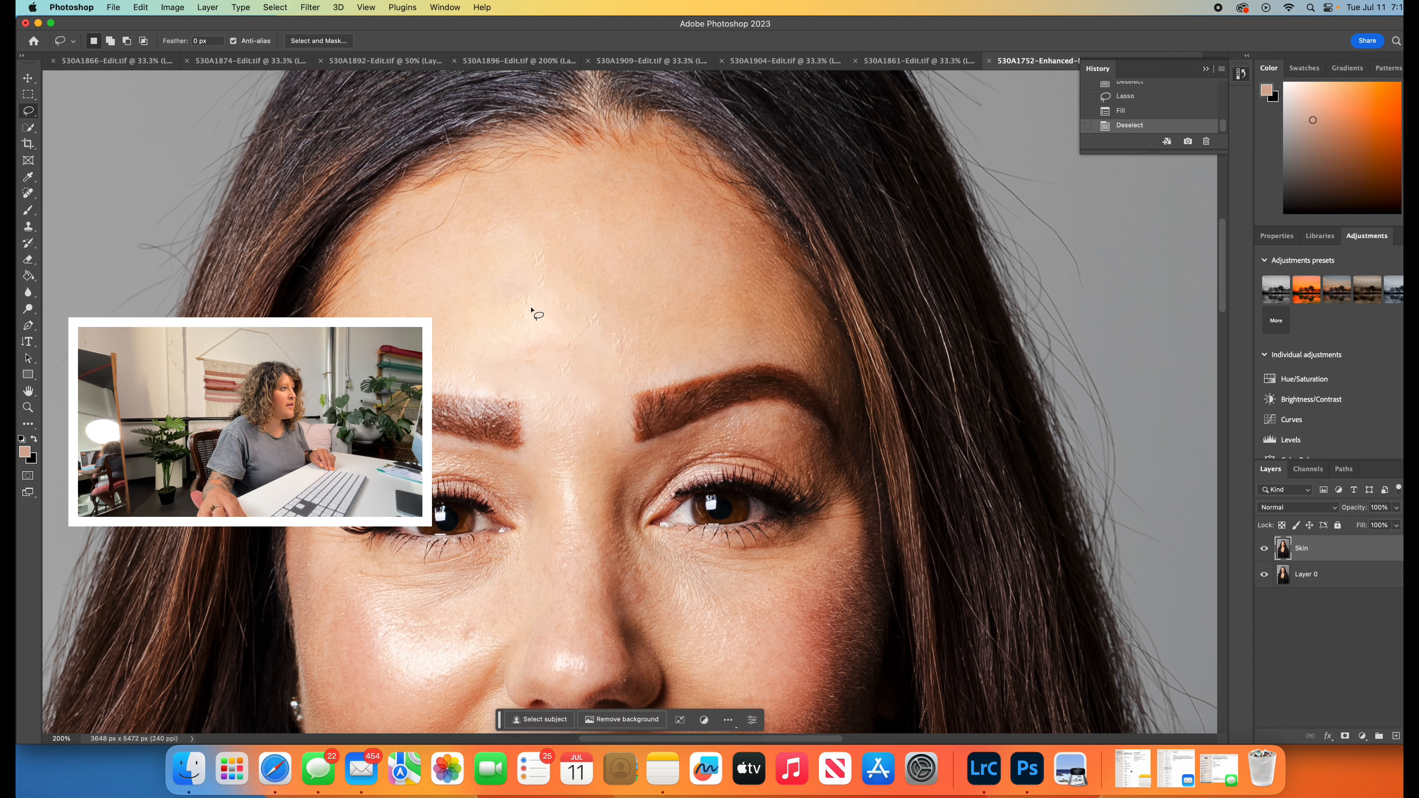
- Blend the lower centre of the forehead with a Content-Aware fill of a large round lasso selection, and deselect
mouse_move(554, 289)
mouse_down()
mouse_move(478, 318)
mouse_move(610, 374)
mouse_move(516, 283)
mouse_up()
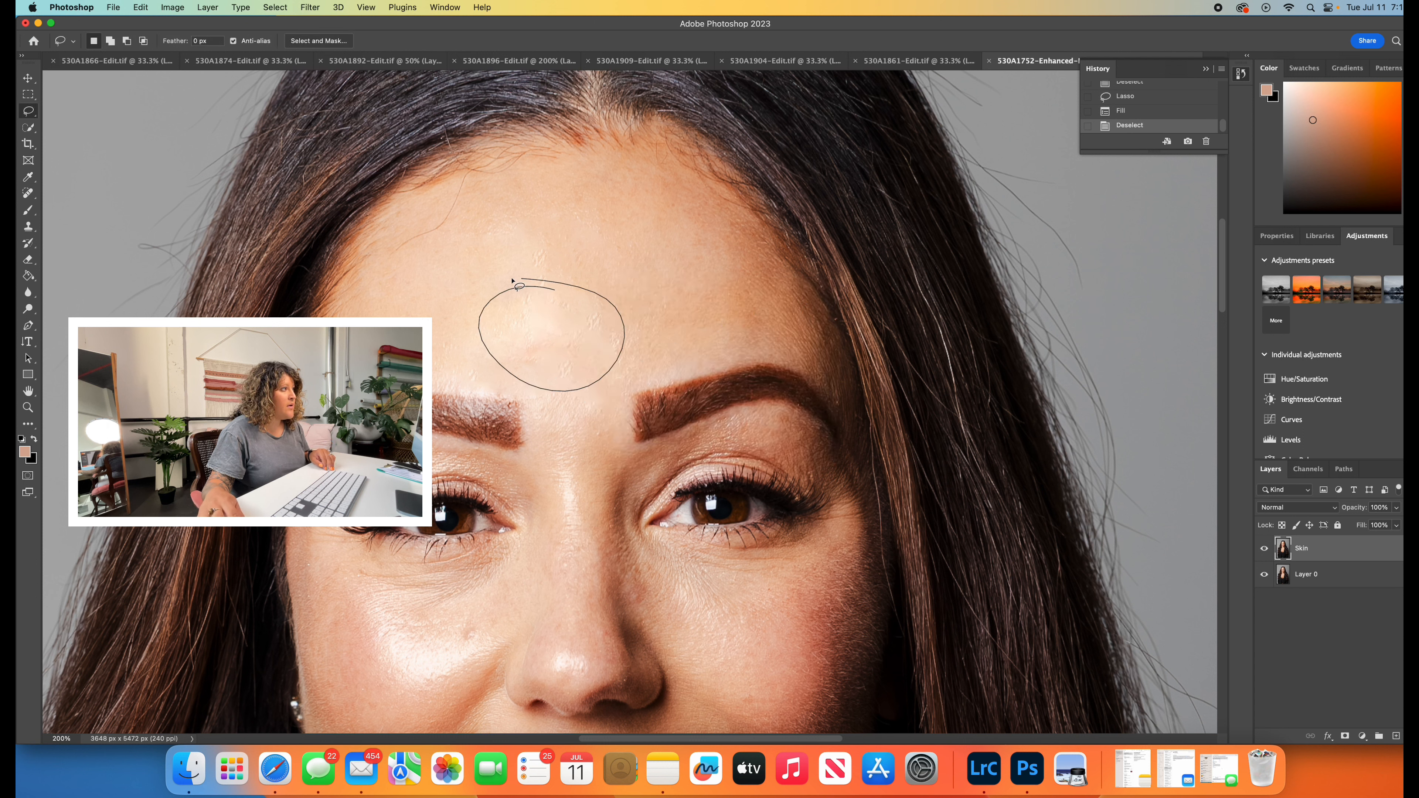
right_click(553, 330)
click(588, 513)
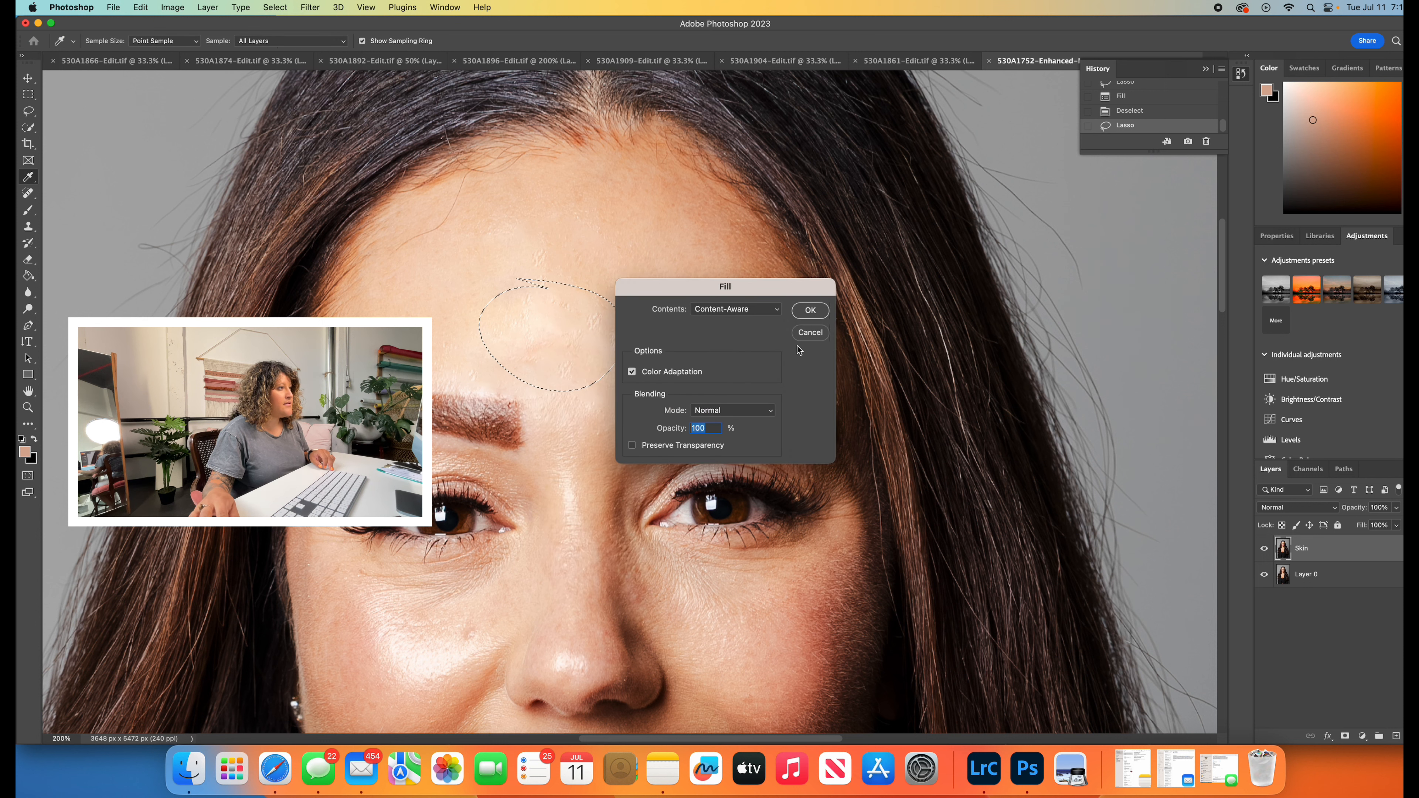
click(813, 310)
key(super+d)
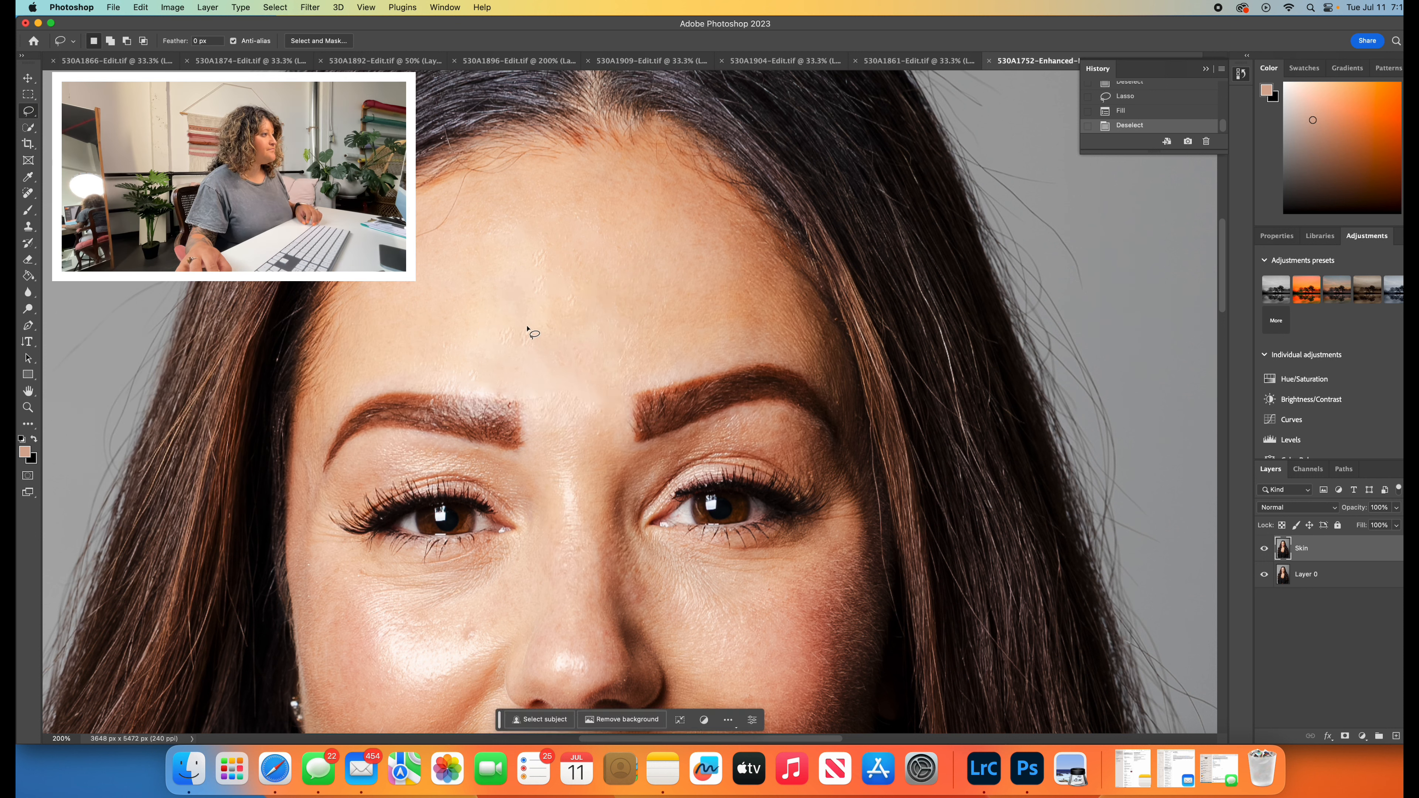
- Lasso the skin on the nose bridge between the eyes, fill it Content-Aware, and clear the selection
drag(561, 463, 581, 503)
right_click(565, 477)
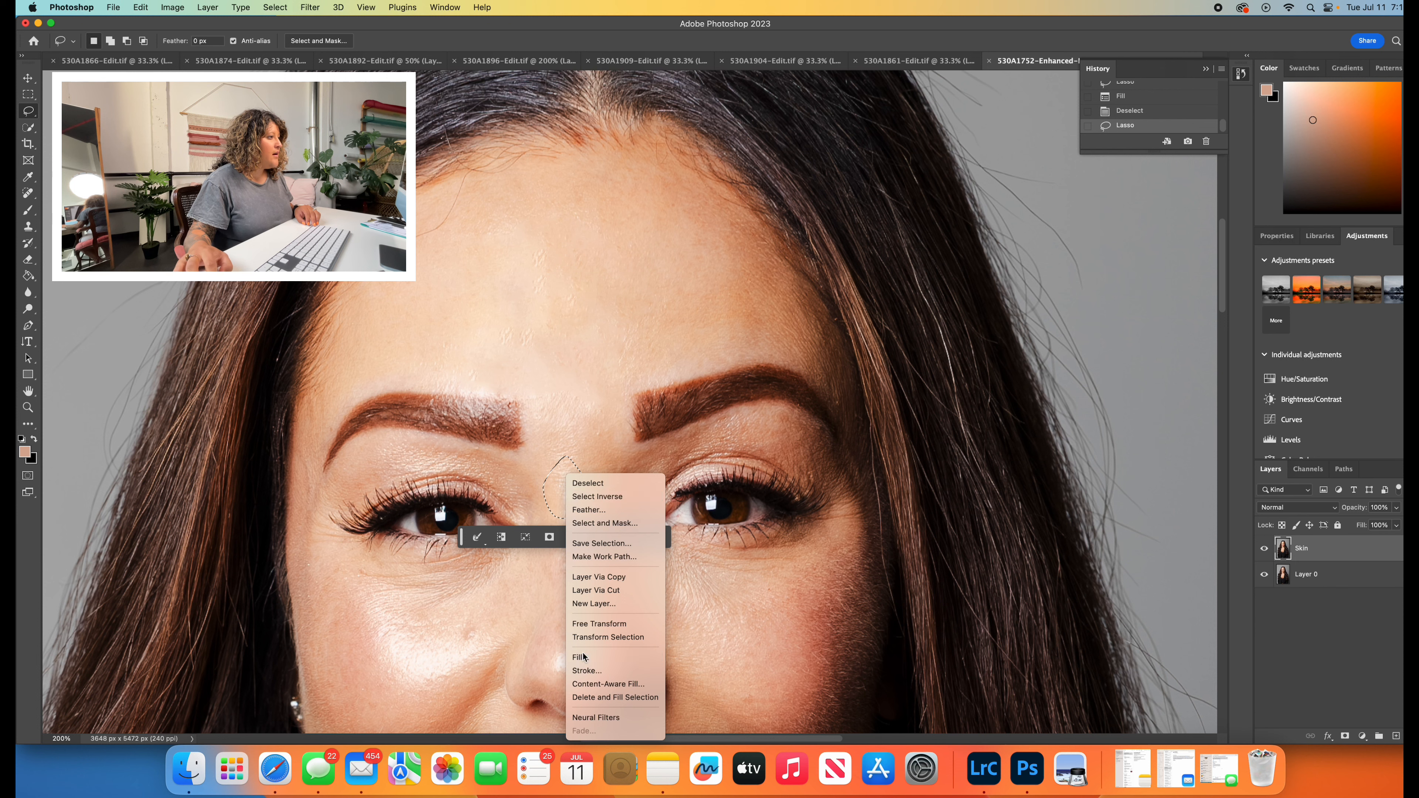
click(601, 659)
click(822, 317)
key(super+d)
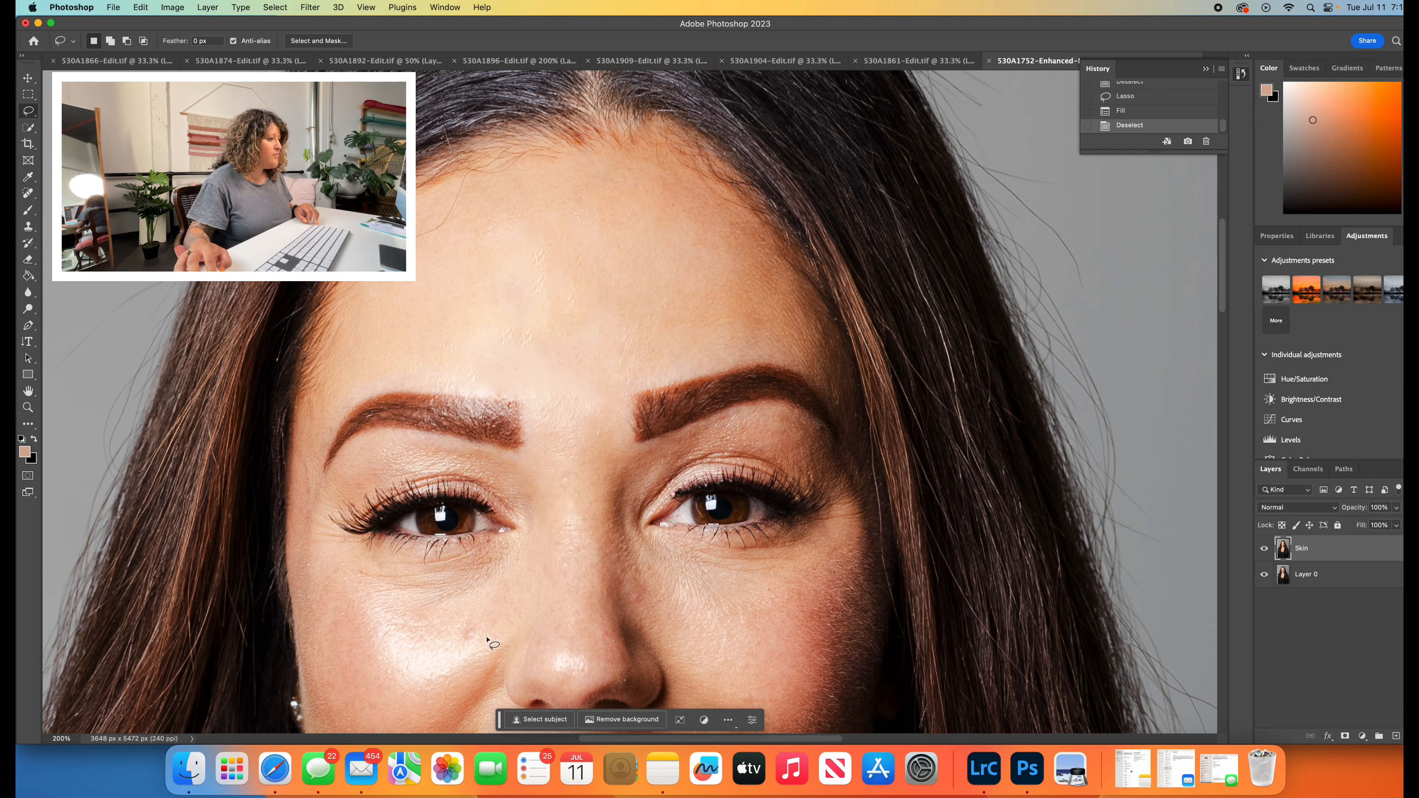
- Remove the small spot on the image-left cheek beside the nose with a lassoed Content-Aware fill
drag(465, 611, 466, 659)
right_click(467, 659)
click(484, 662)
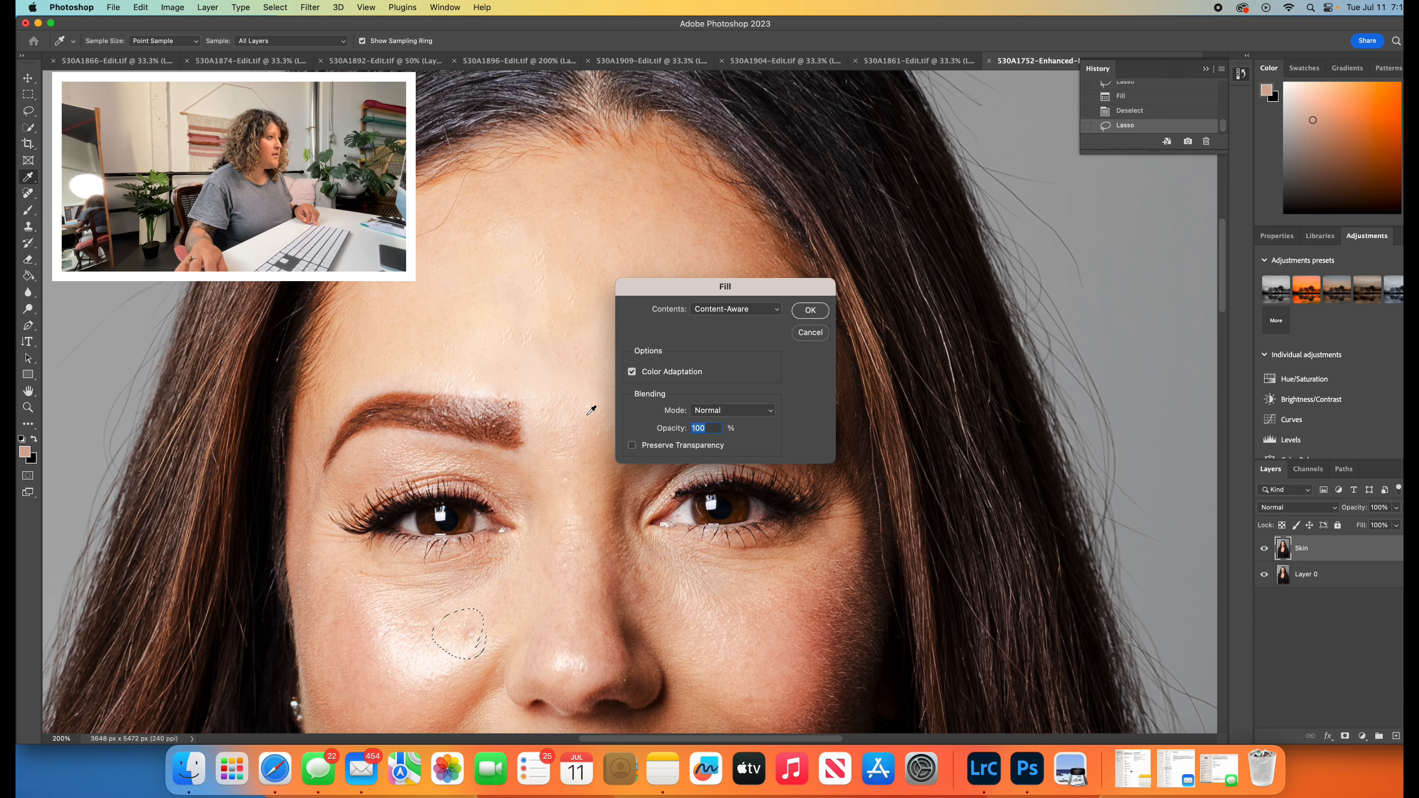
click(813, 309)
- Lasso a small oval of skin between the eyebrows, replace it with a Content-Aware fill, and deselect
scroll(754, 528, down, 5)
drag(755, 528, 755, 553)
drag(756, 553, 763, 546)
right_click(763, 548)
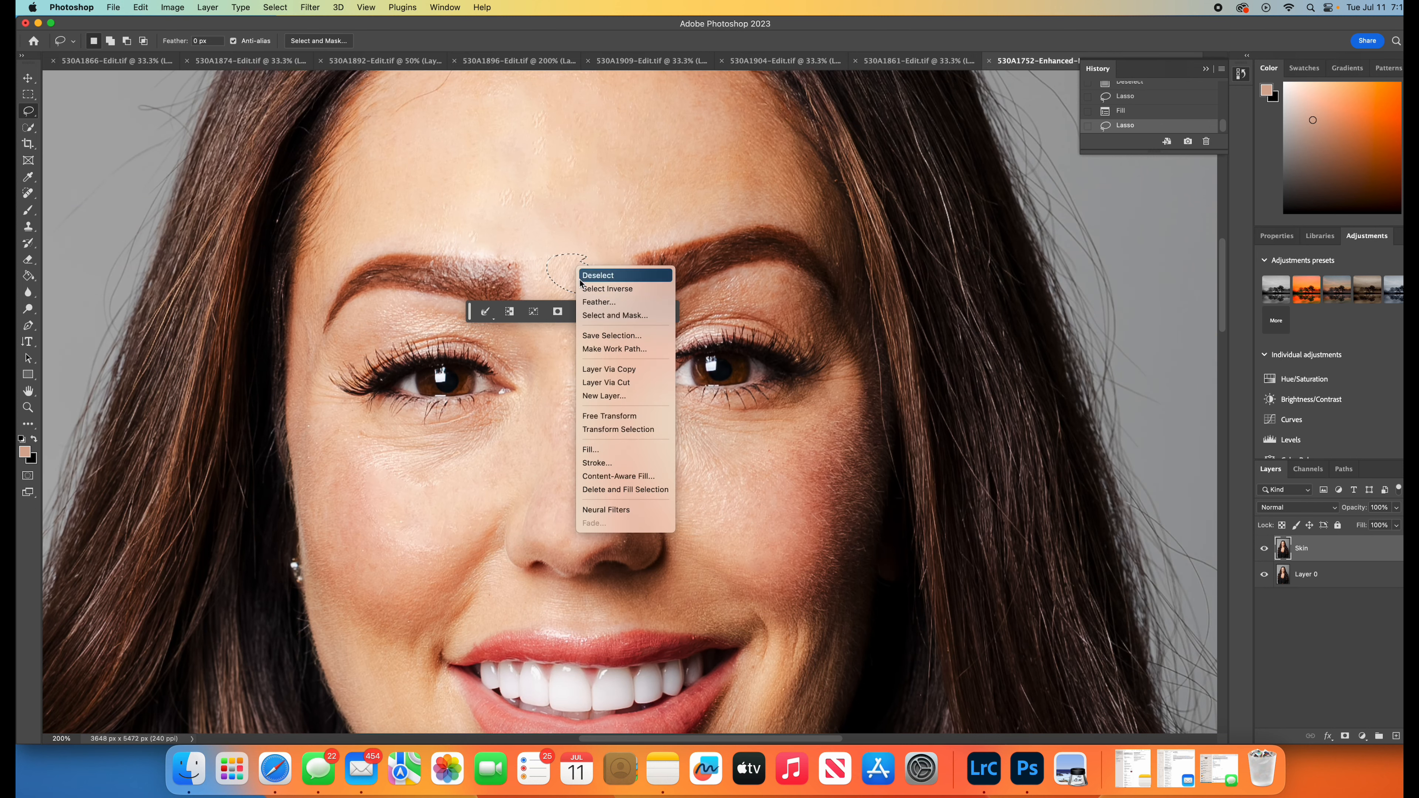
click(607, 446)
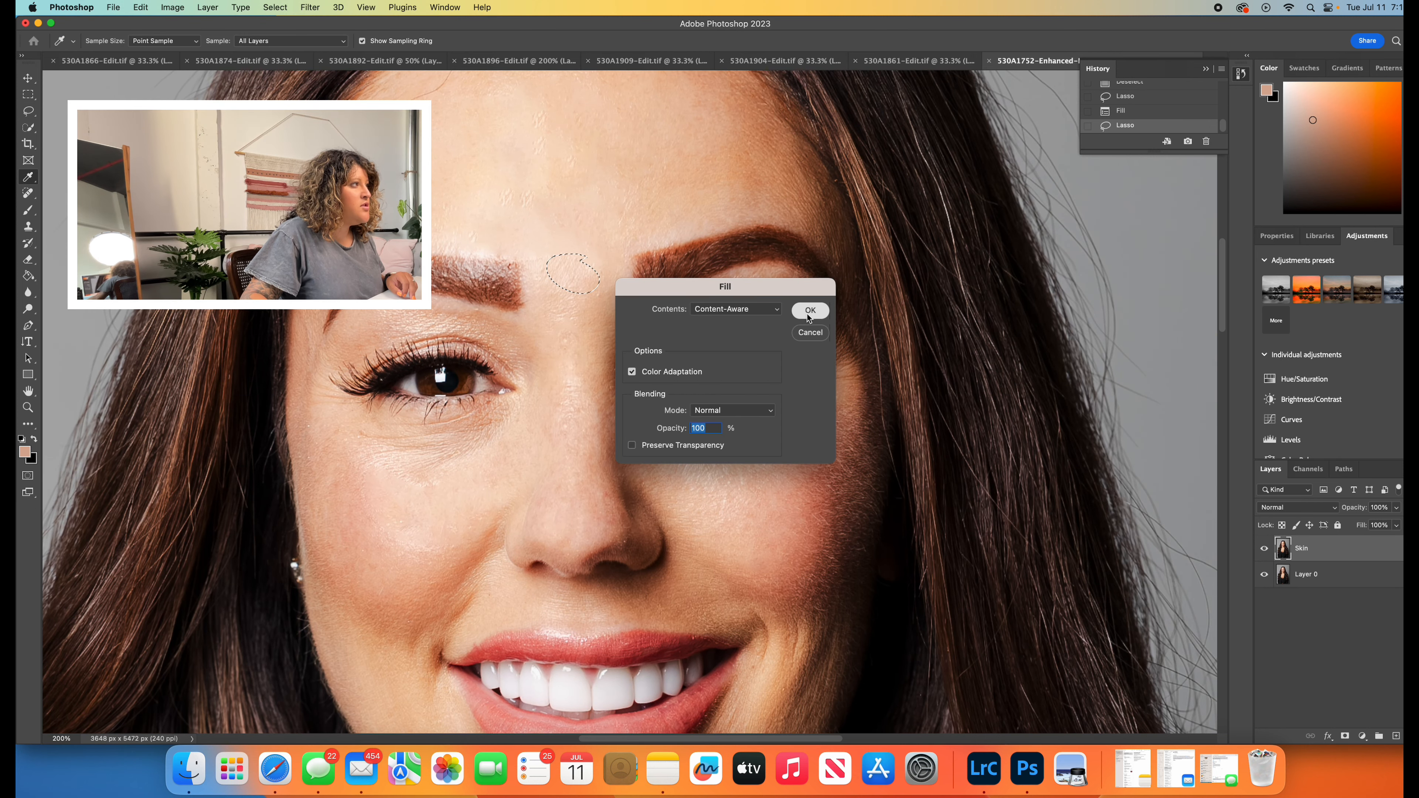
click(810, 310)
click(660, 311)
- Lasso a small oval of skin at the centre of the forehead, fill it Content-Aware, and deselect
scroll(621, 314, up, 5)
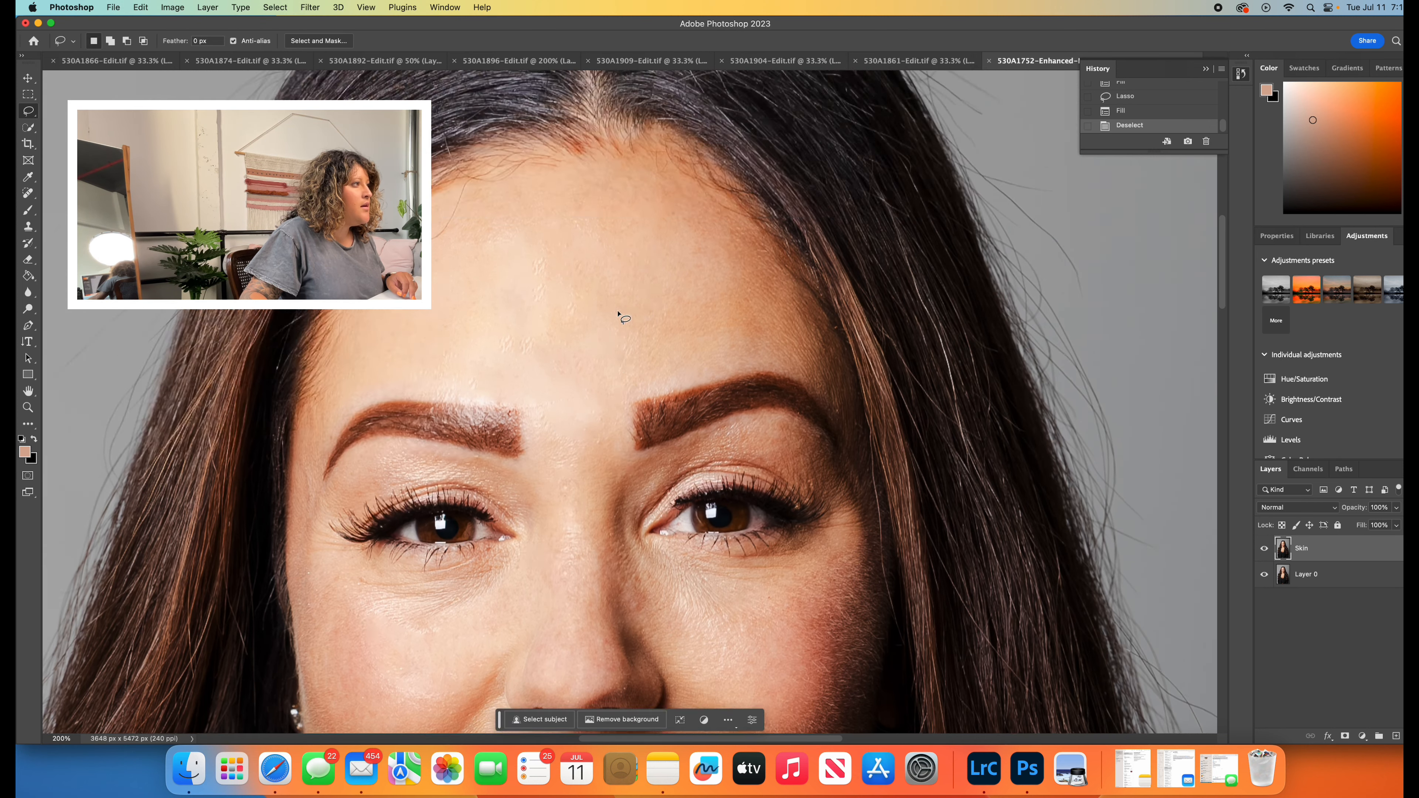
mouse_move(538, 255)
mouse_down()
mouse_move(554, 291)
mouse_move(540, 259)
mouse_up()
right_click(540, 260)
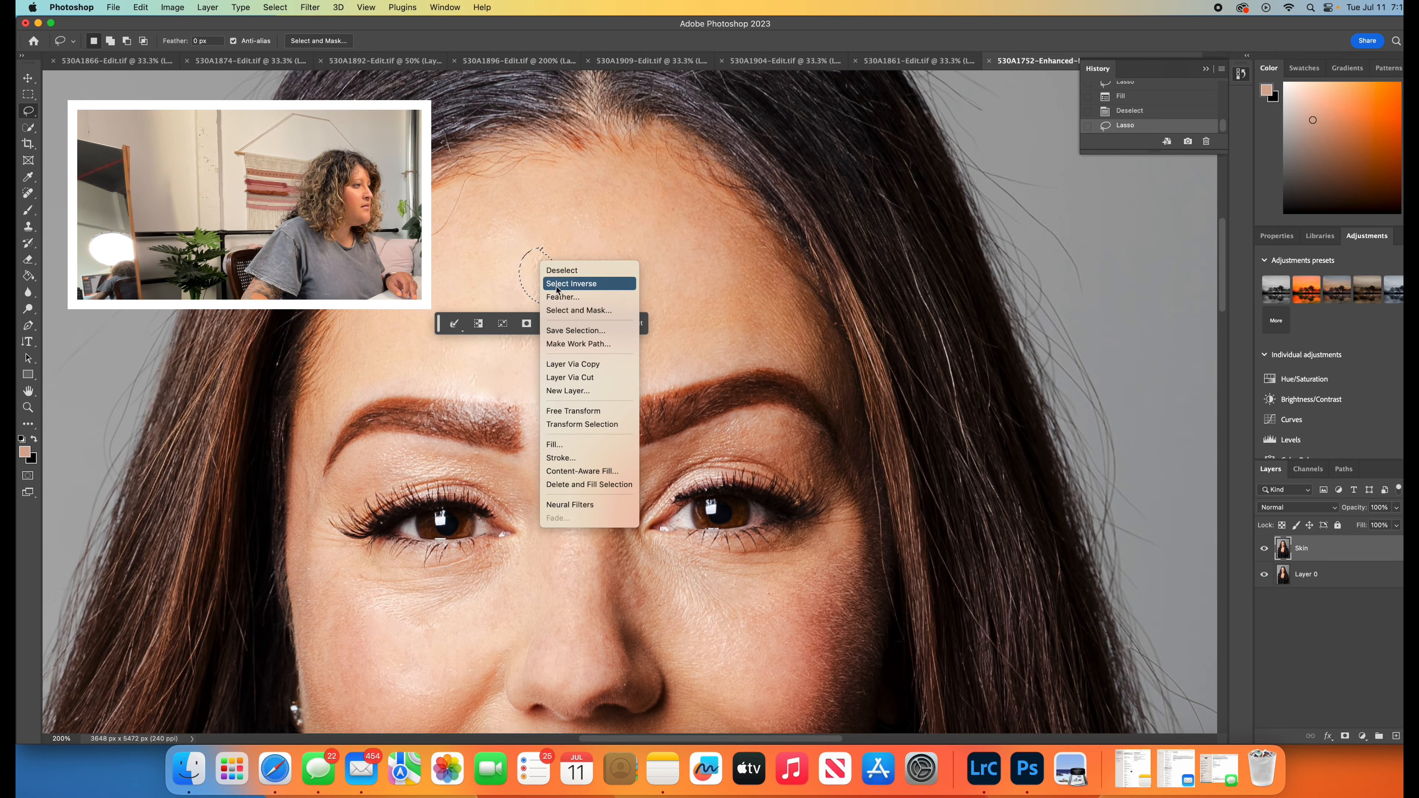
click(564, 443)
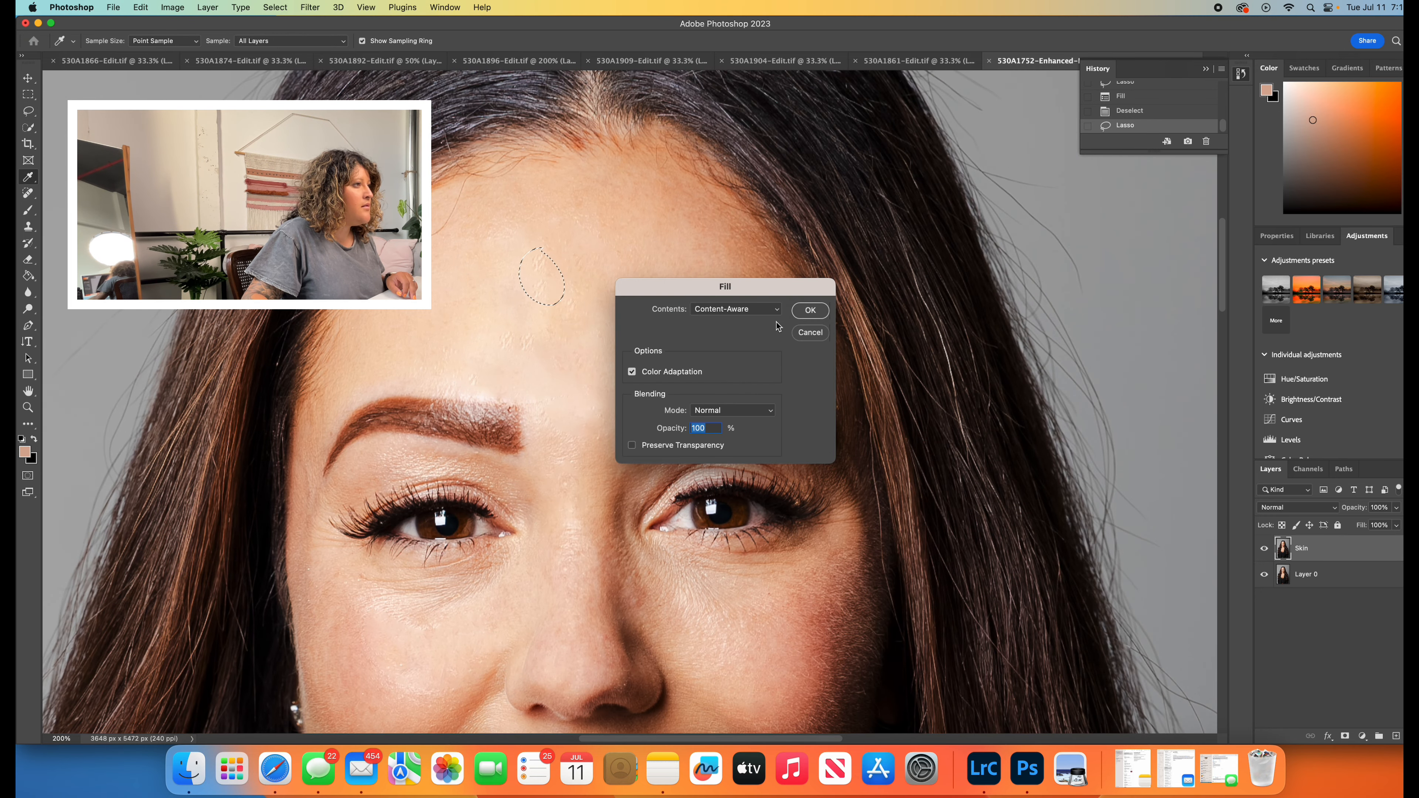
click(810, 310)
click(629, 323)
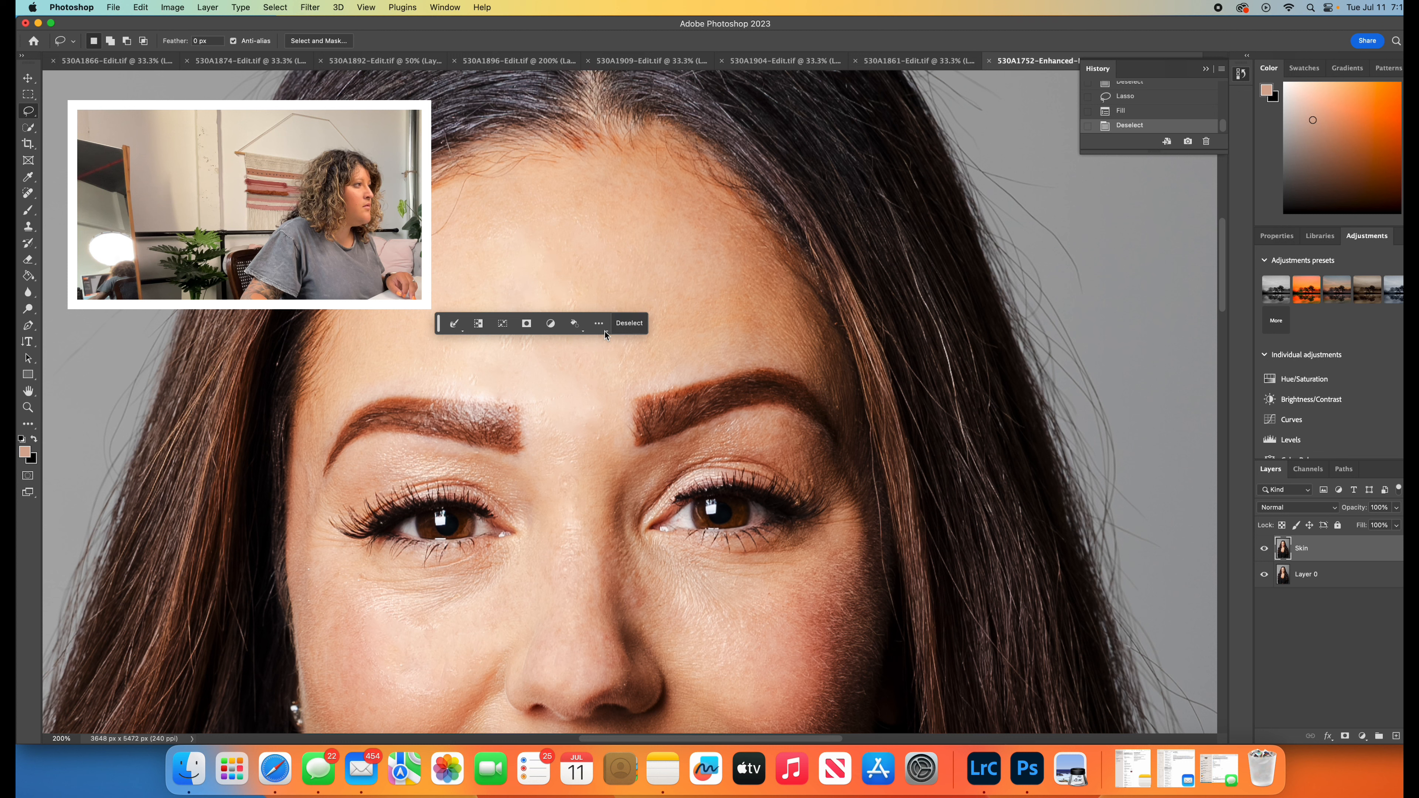
- Smooth the forehead patch above the inner end of the image-left eyebrow with a lassoed Content-Aware fill, and clear the selection
mouse_move(520, 325)
mouse_down()
mouse_move(544, 352)
mouse_move(516, 338)
mouse_up()
right_click(517, 338)
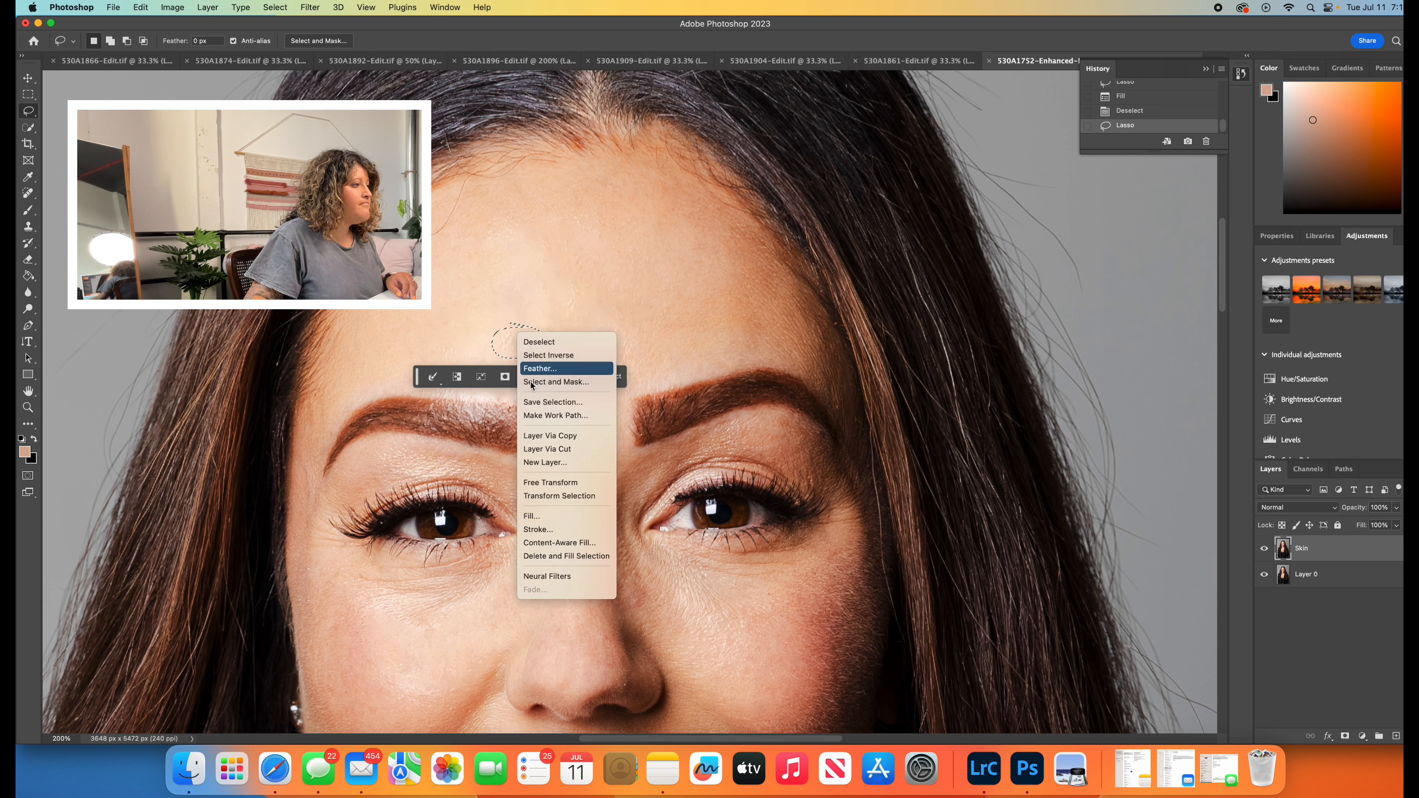
click(561, 518)
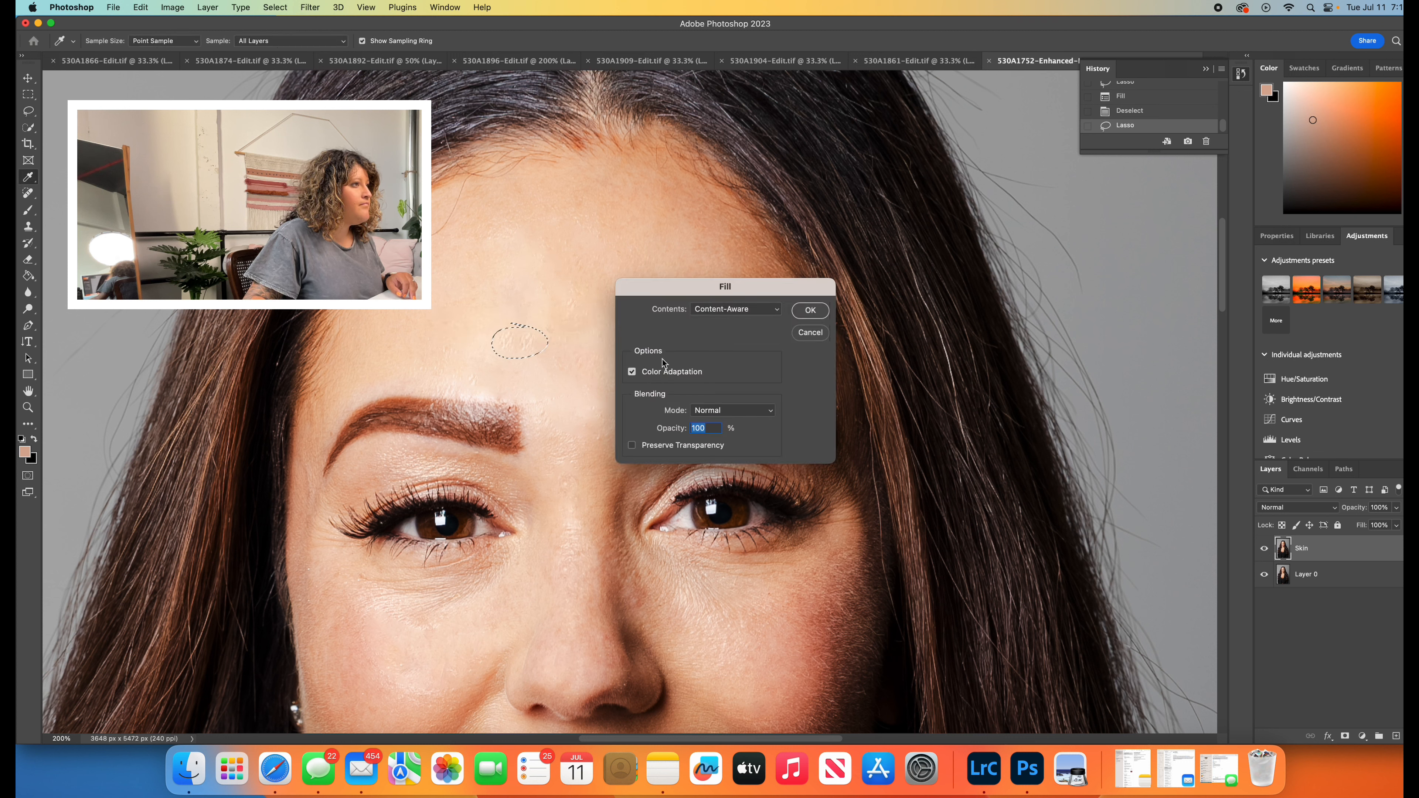
click(810, 310)
click(767, 411)
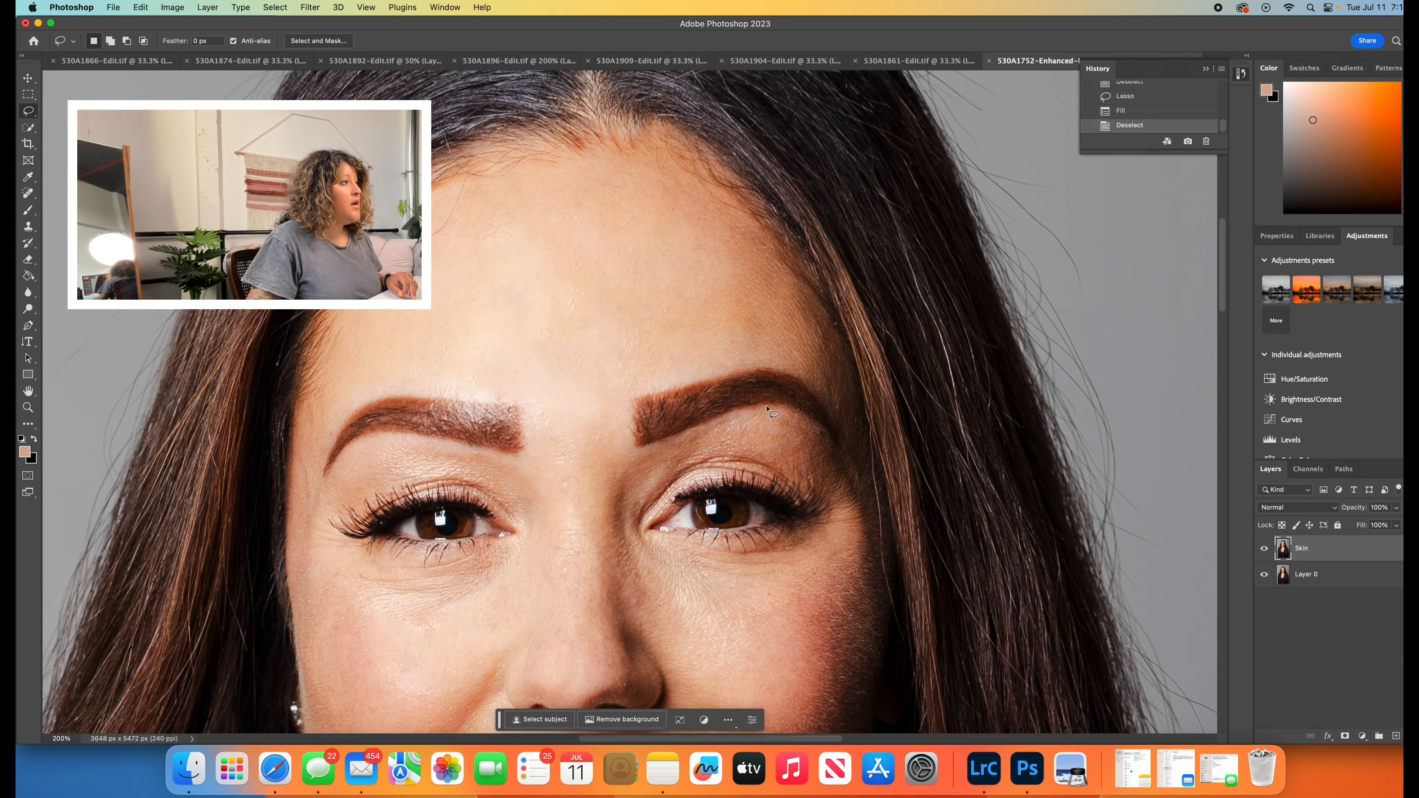
- Reduce the Skin layer's opacity to 75%, judging the blend with the whole face in view
scroll(767, 411, down, 5)
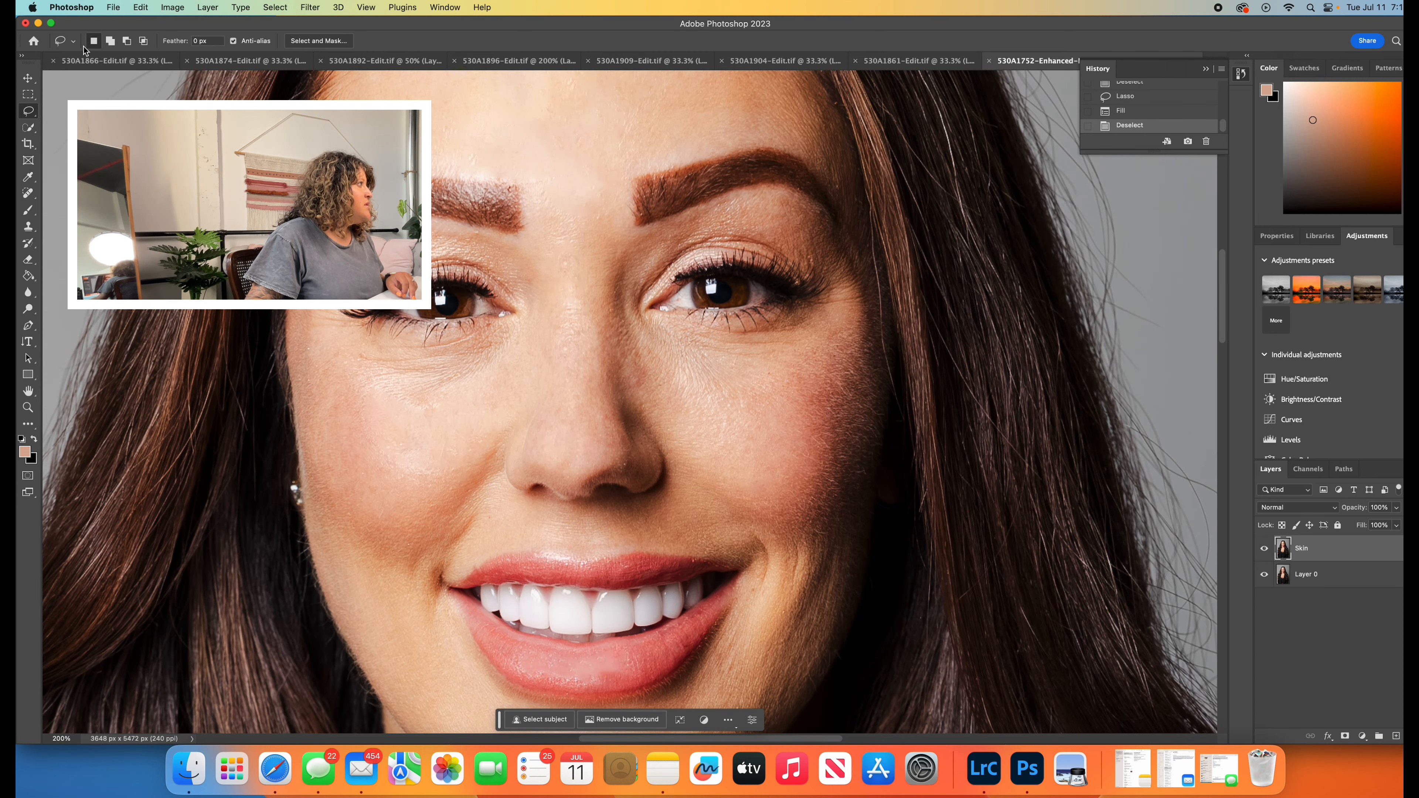
click(28, 411)
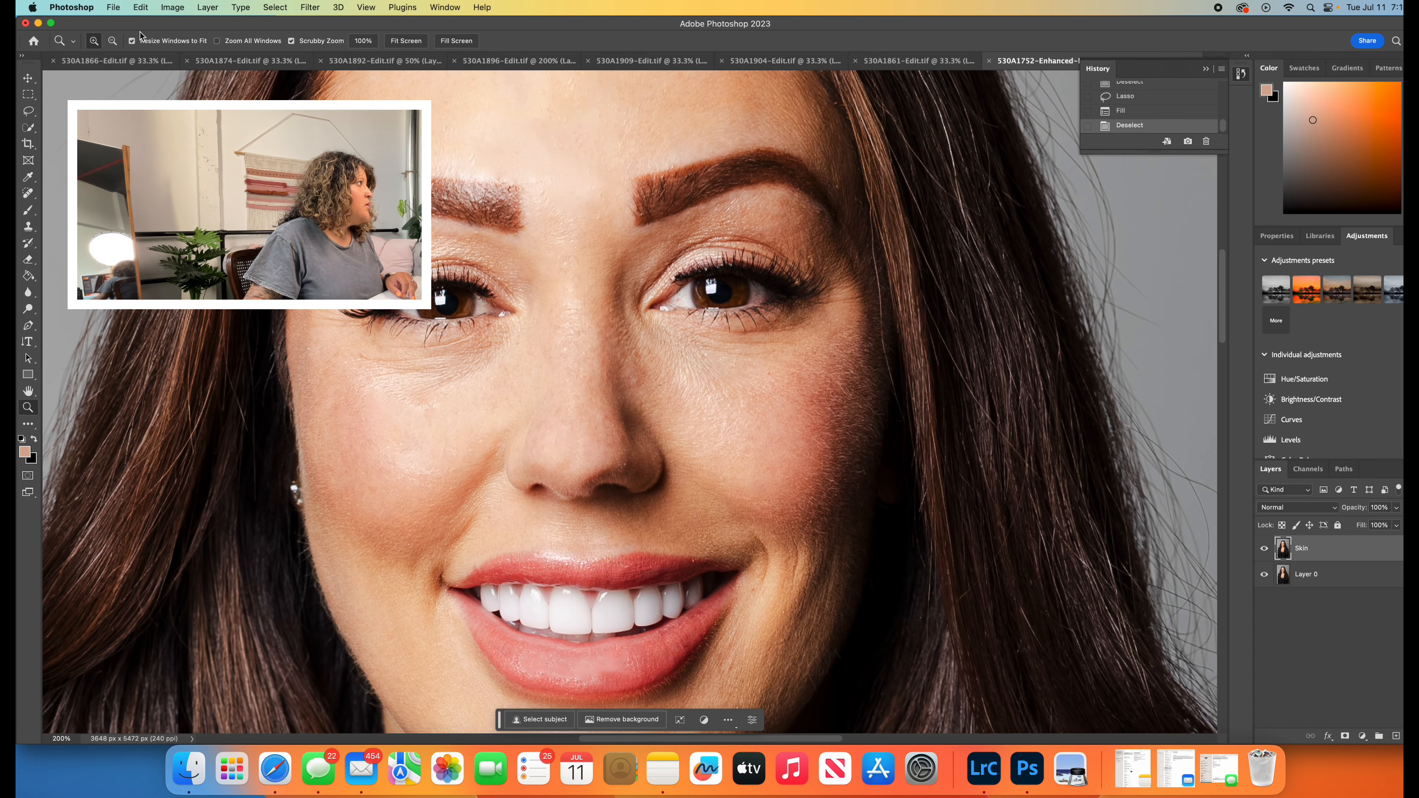
click(112, 40)
click(554, 160)
click(555, 159)
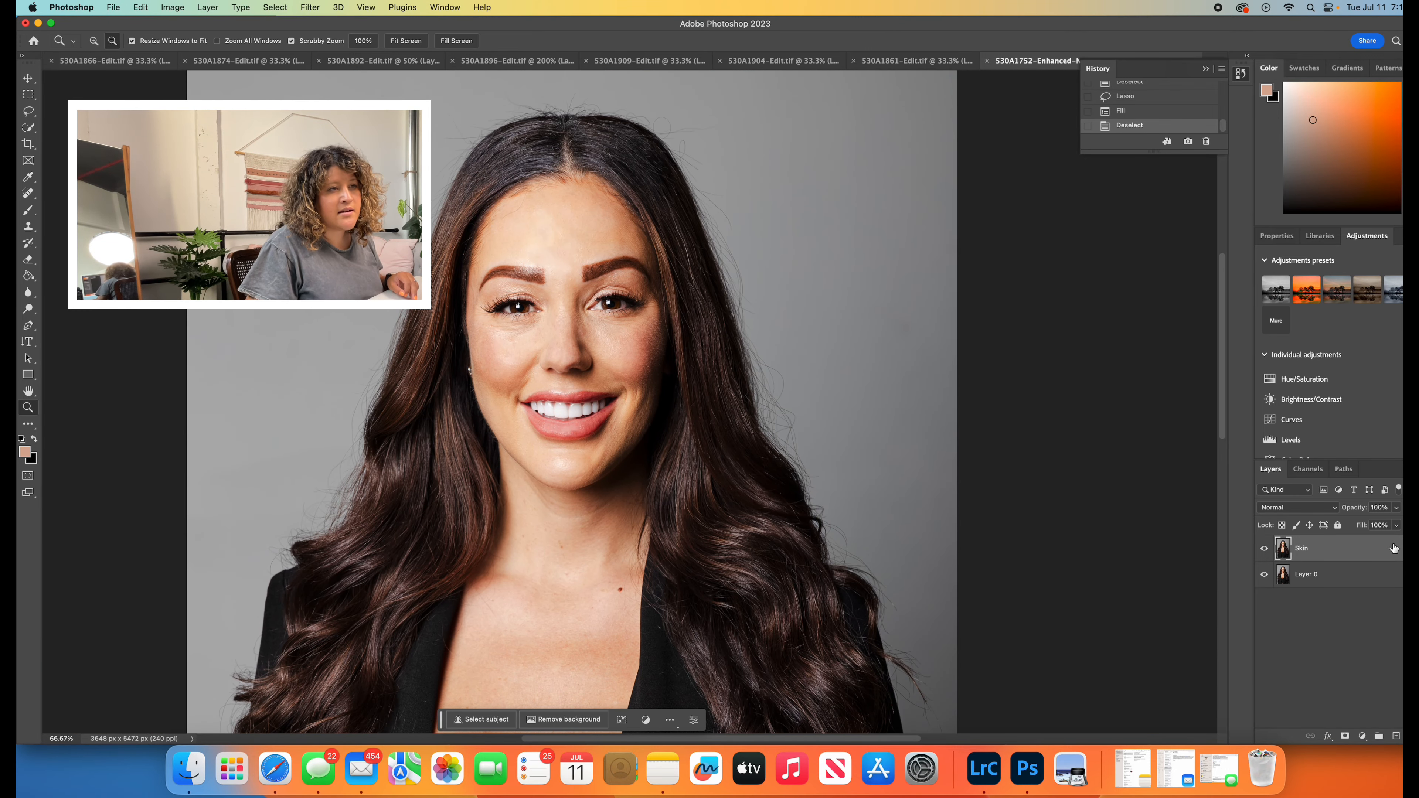
click(1396, 508)
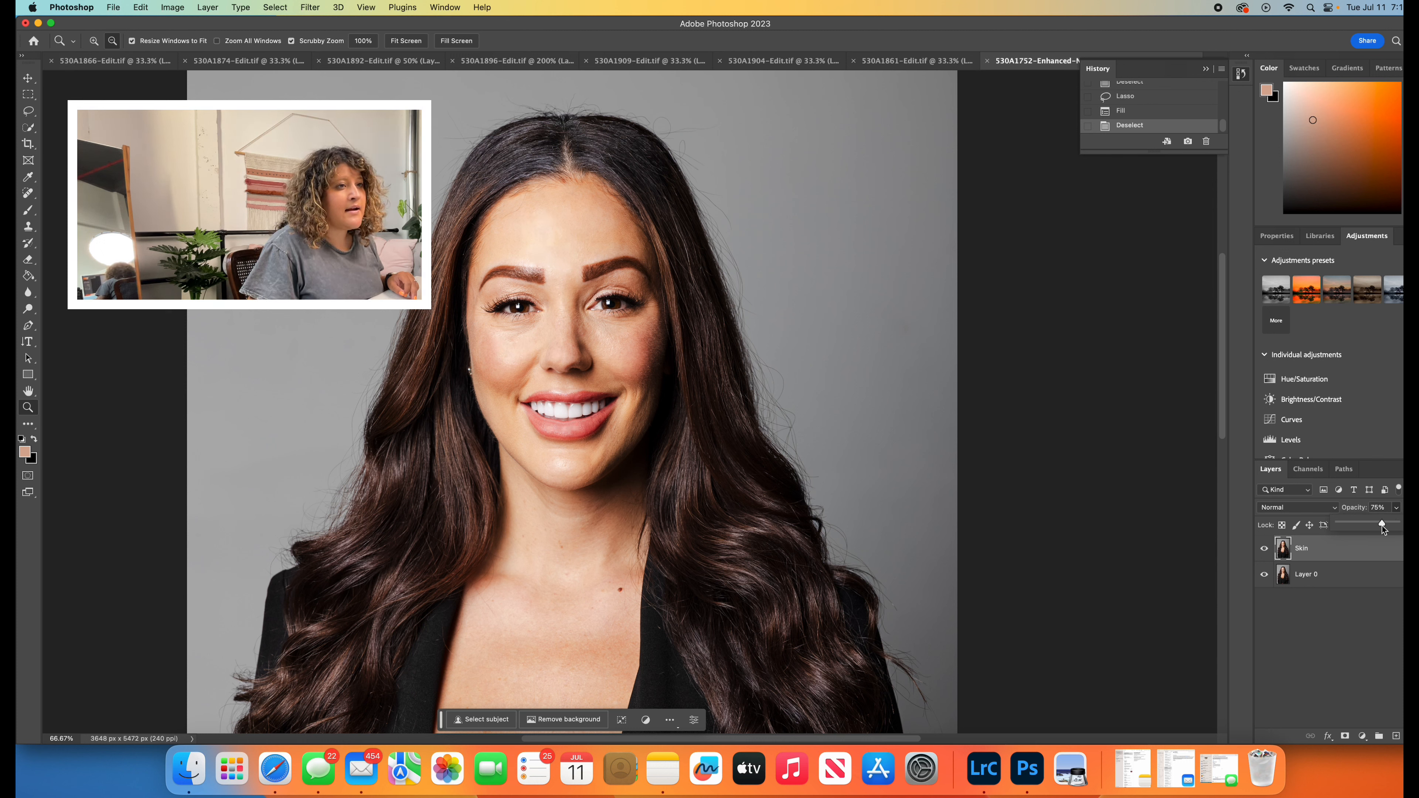
drag(1382, 526, 1383, 526)
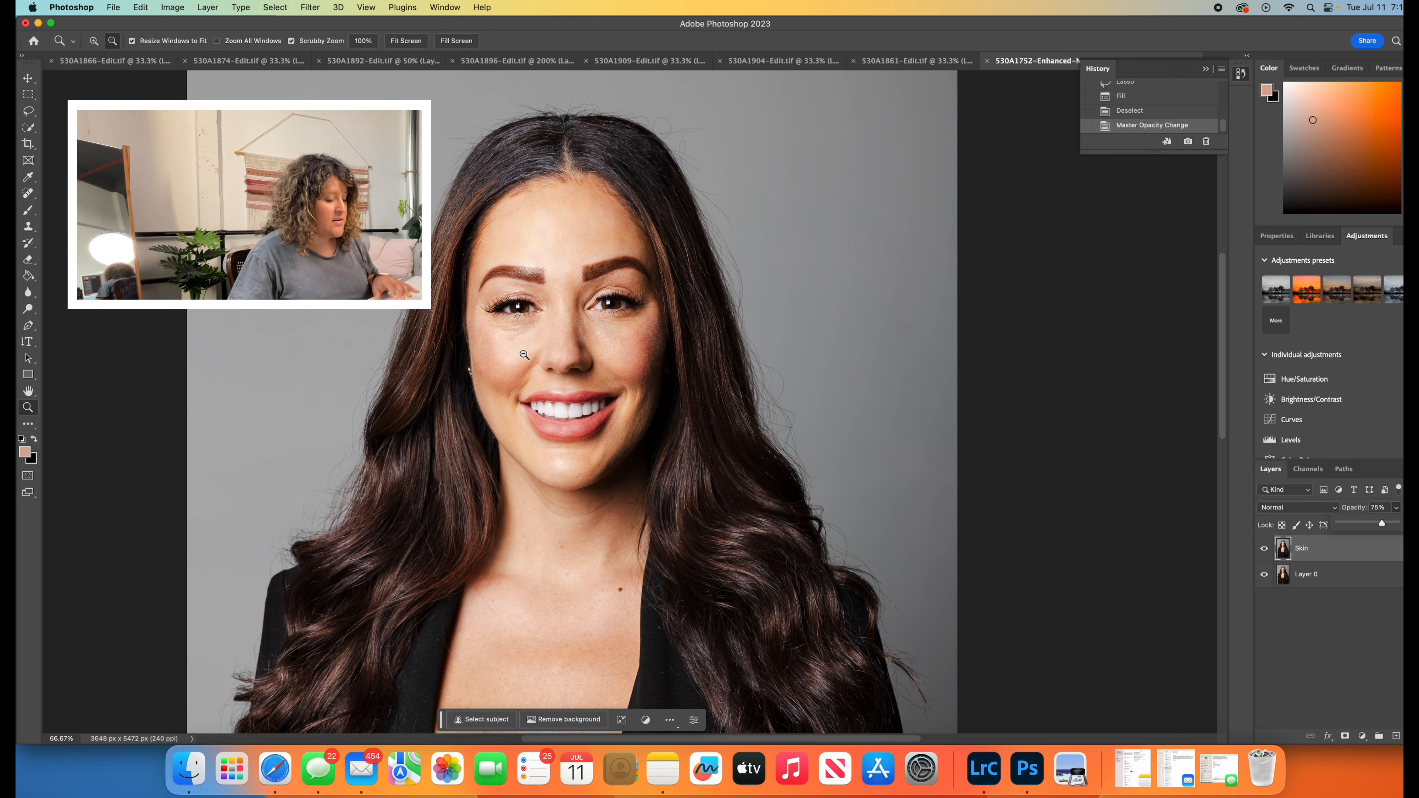
- Select Layer 0 together with the Skin layer and merge the two into one layer
click(1328, 577)
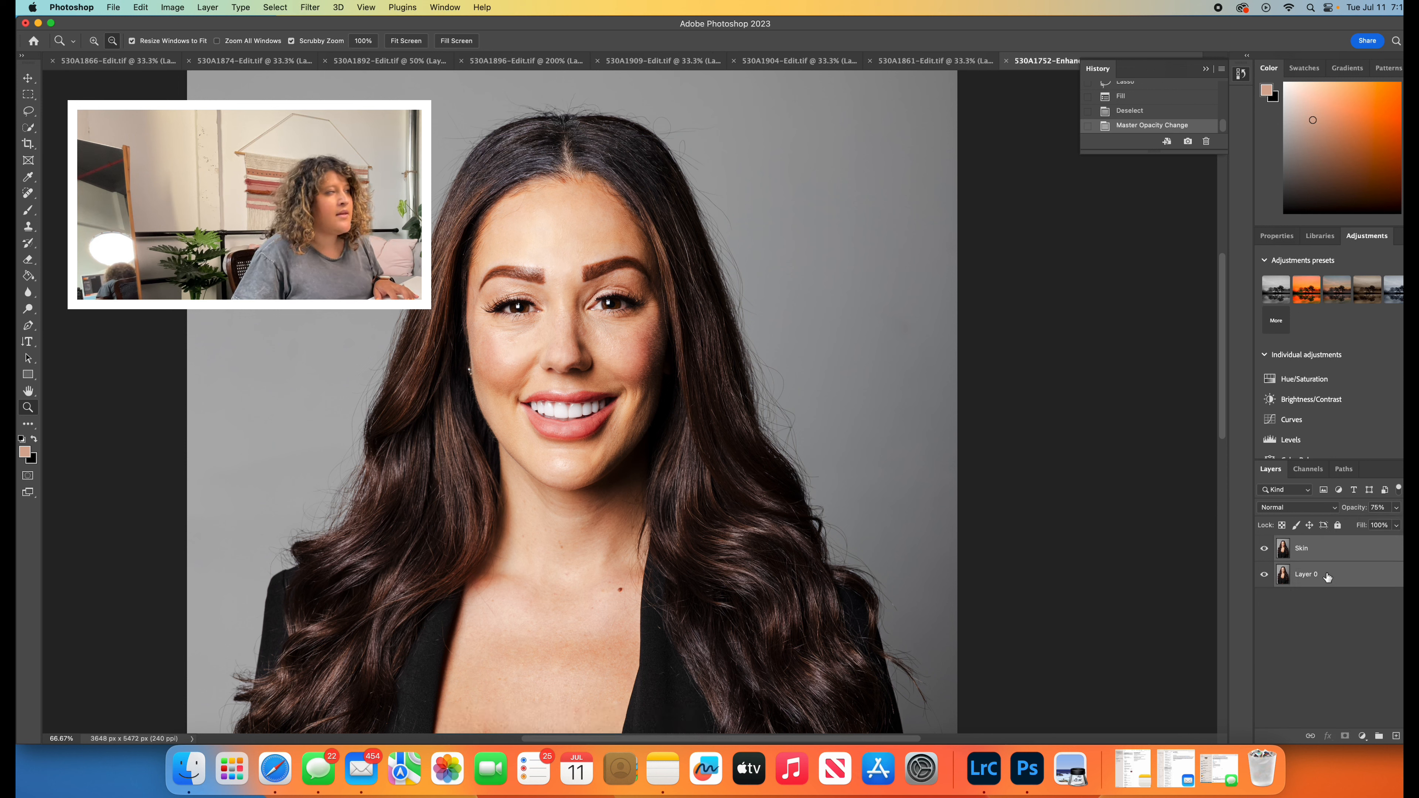
click(207, 7)
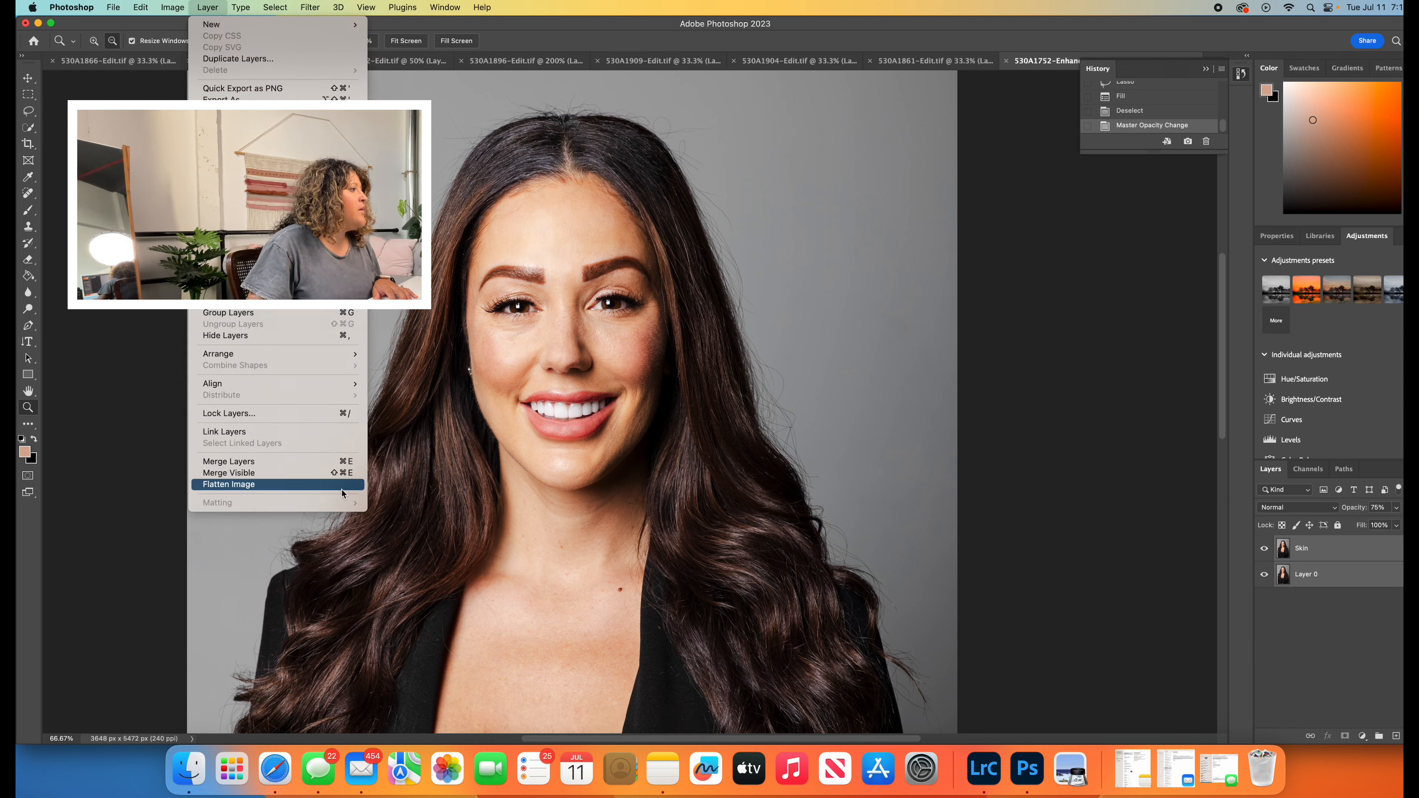
click(294, 460)
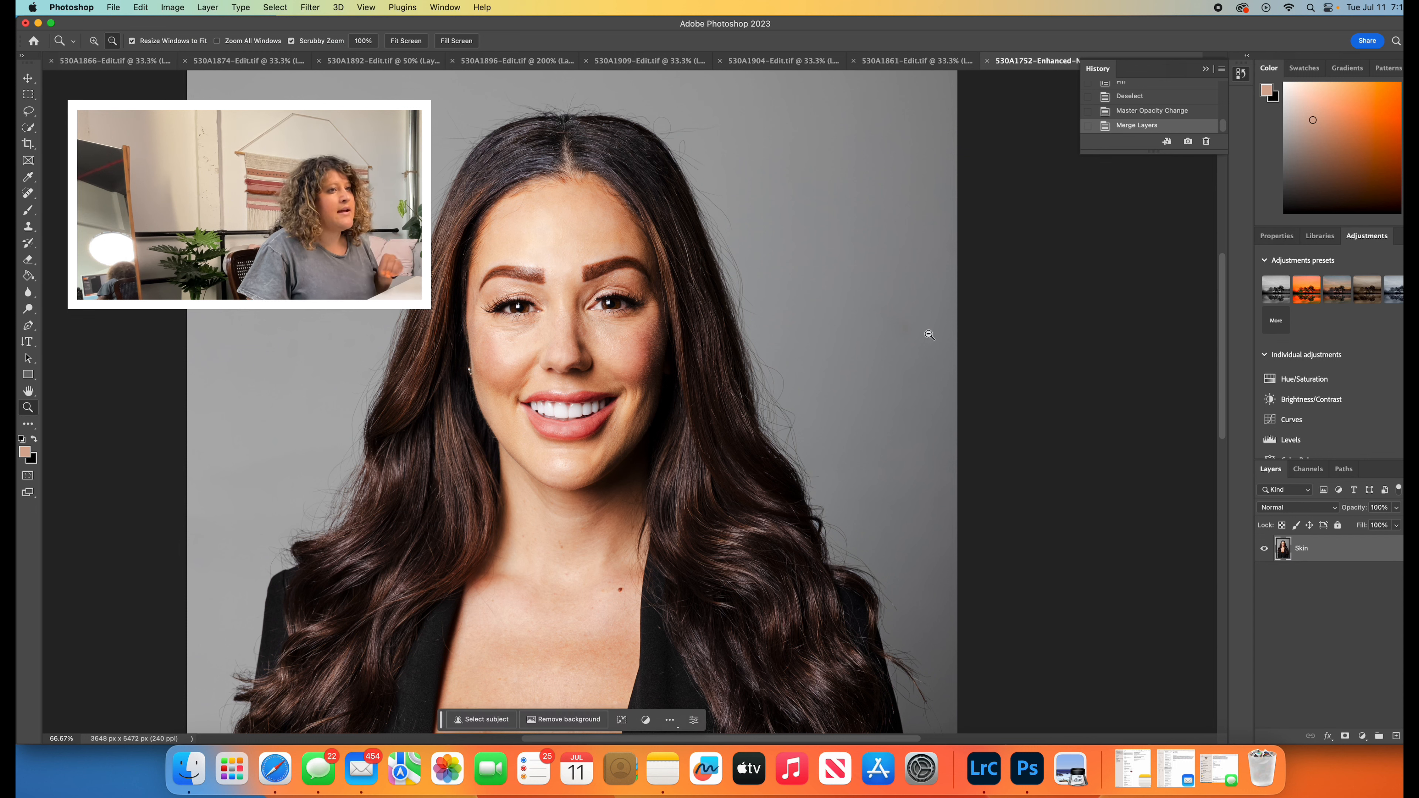
- Duplicate the merged Skin layer under the name Fly Away
click(206, 7)
click(237, 61)
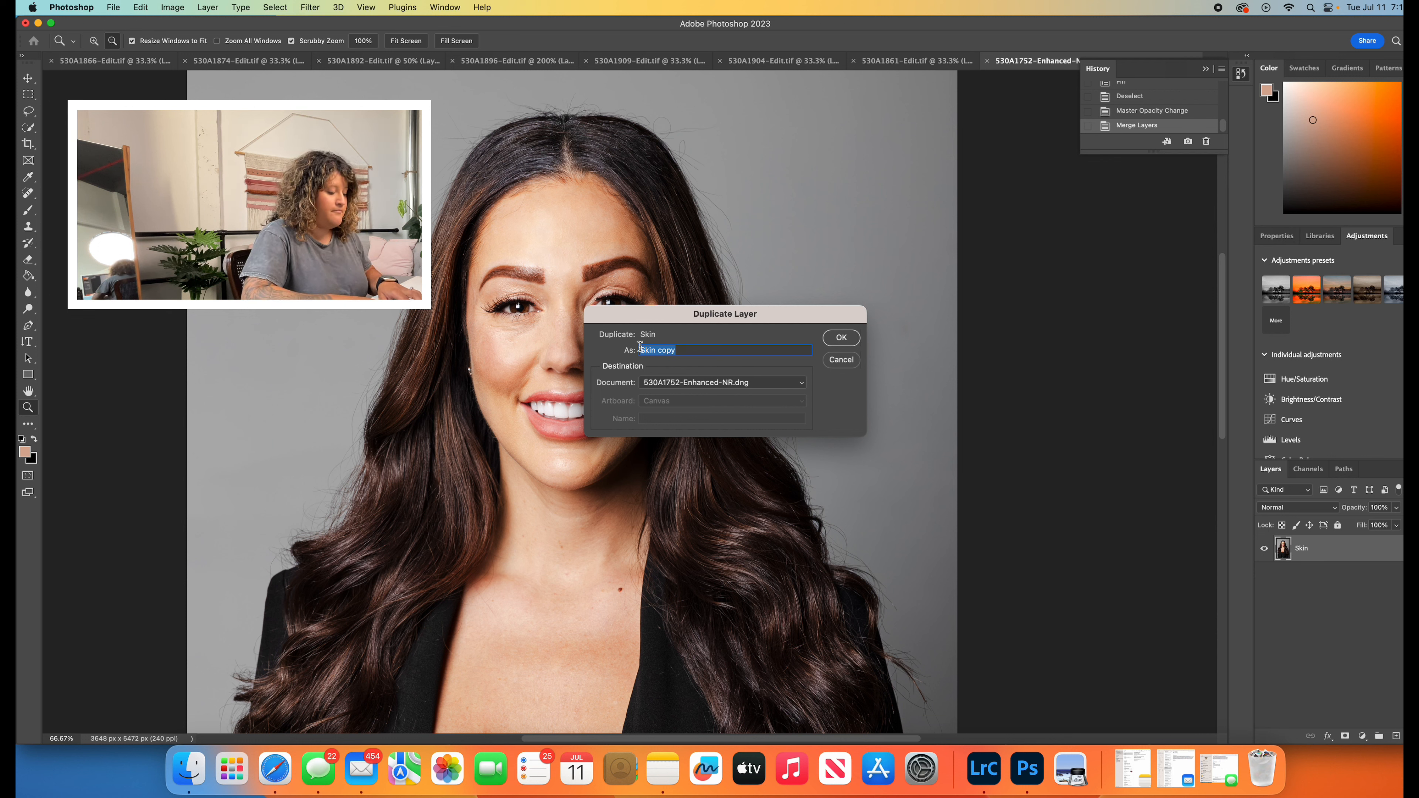
text(Fly Away)
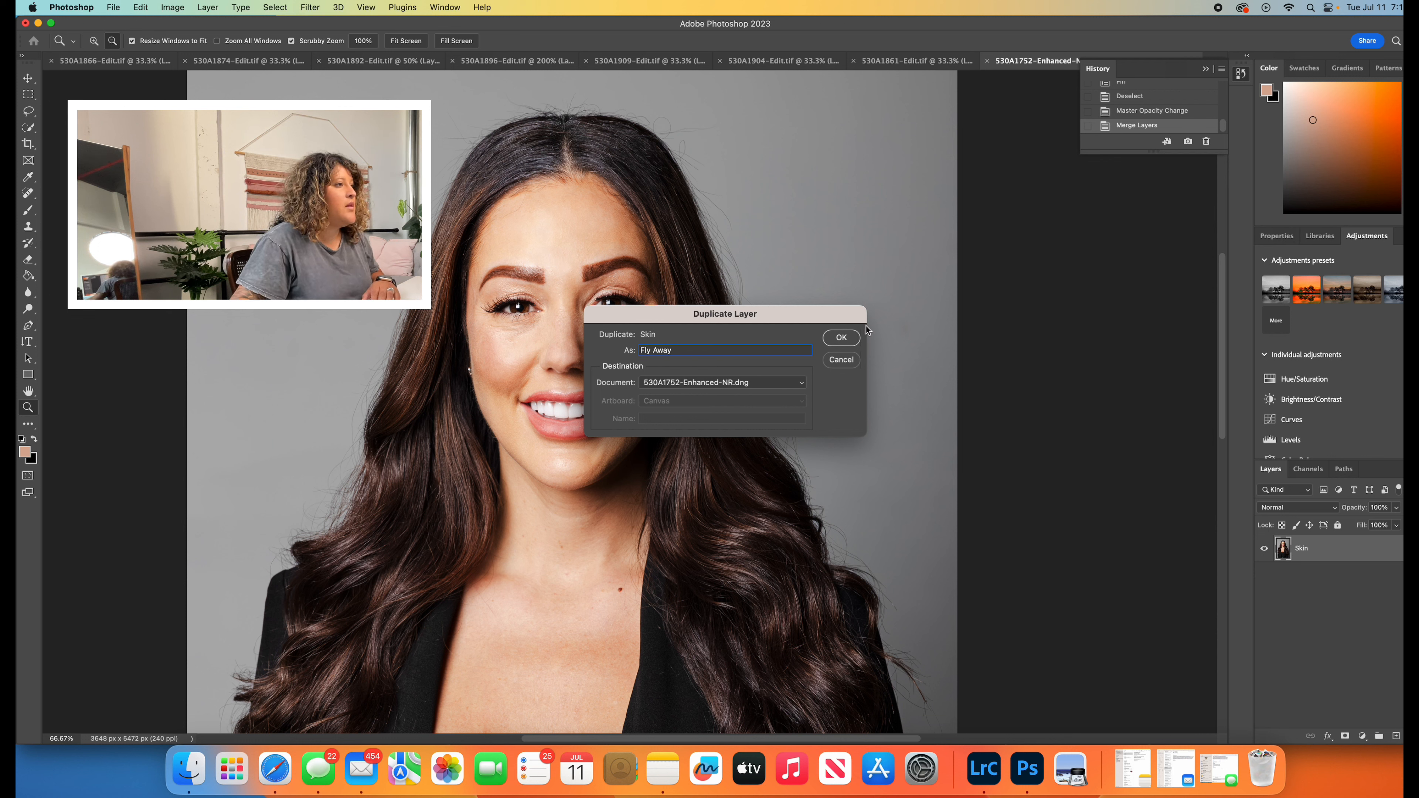
click(841, 337)
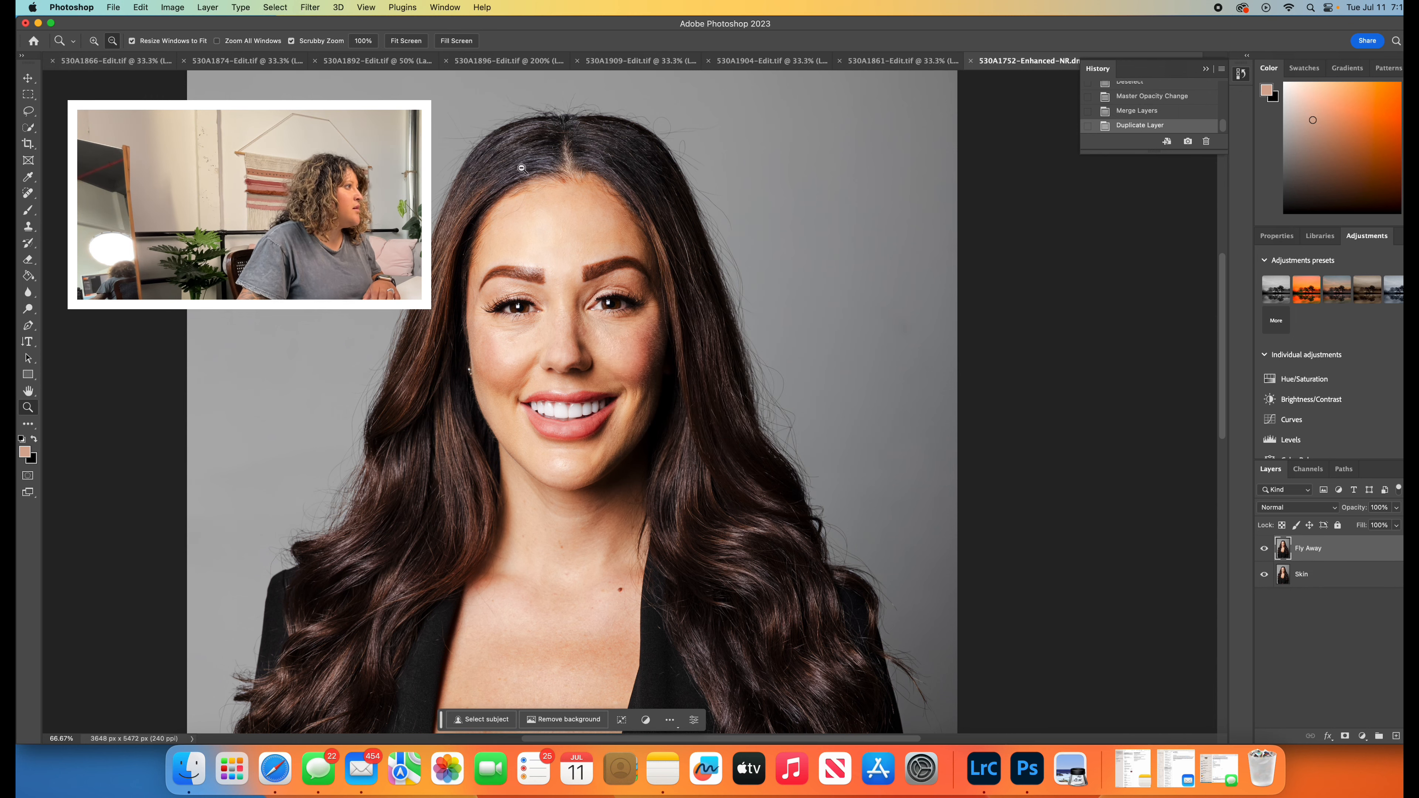
- Heal the stray hairs on the forehead near the image-left hairline with the Content-Aware Spot Healing Brush
click(606, 271)
click(606, 270)
scroll(581, 274, up, 10)
scroll(581, 274, left, 4)
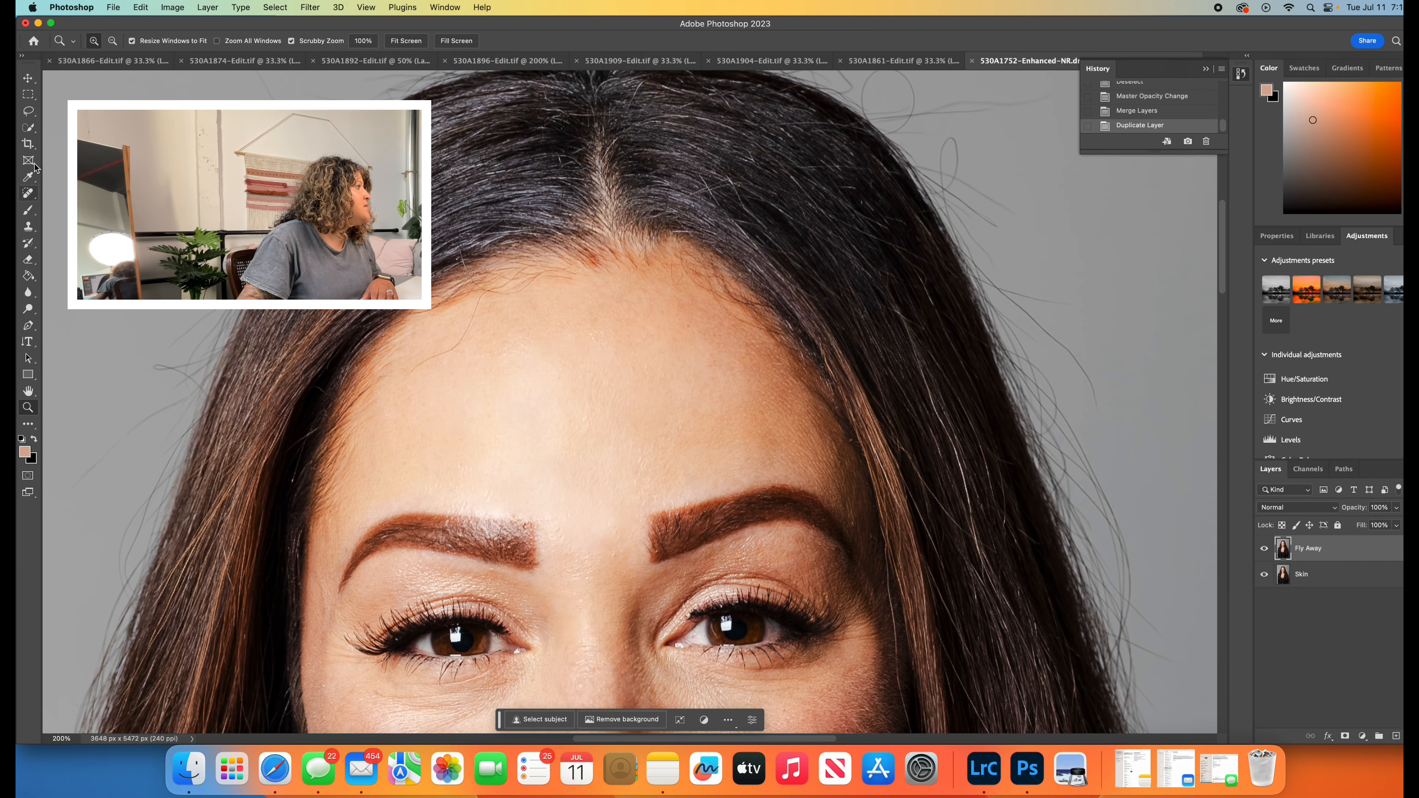
click(29, 194)
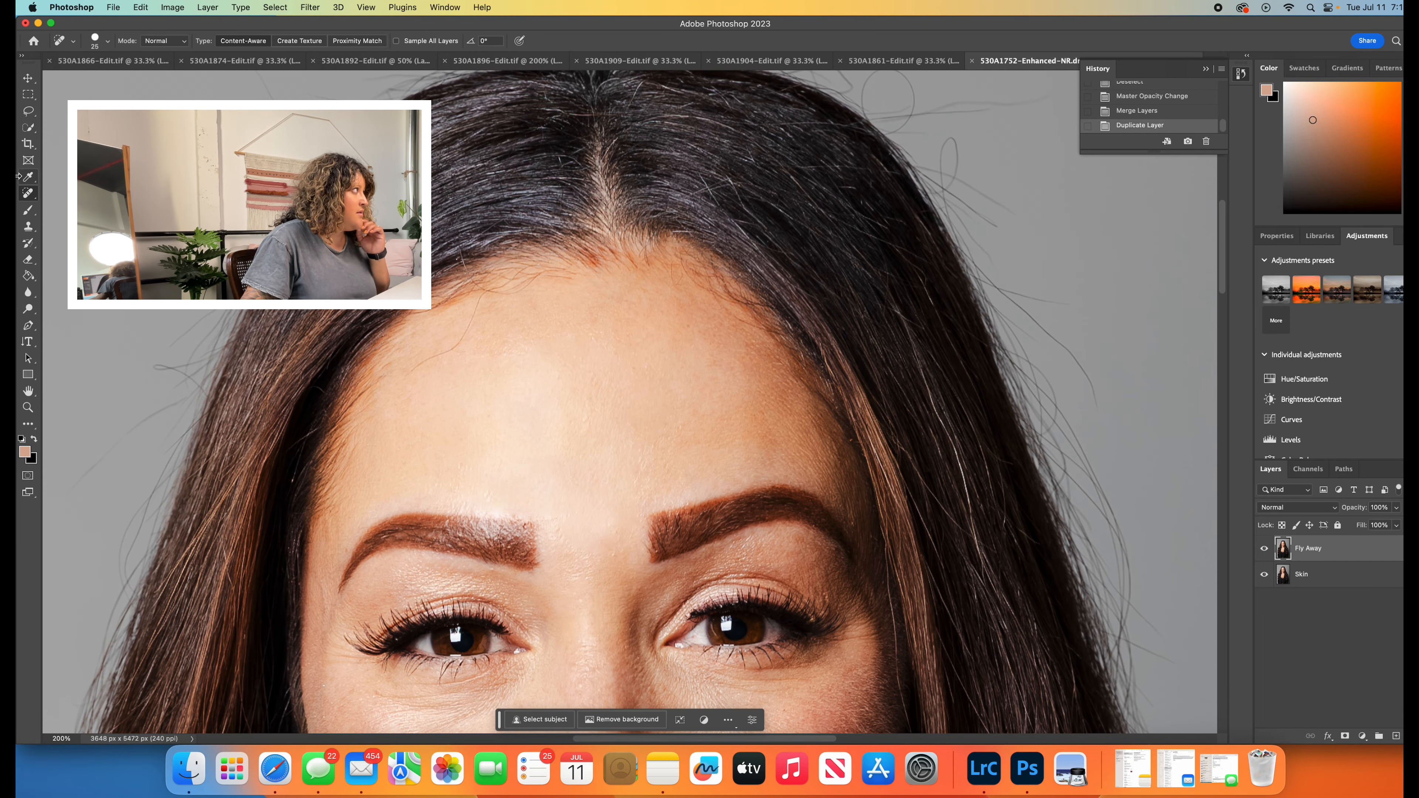
click(478, 306)
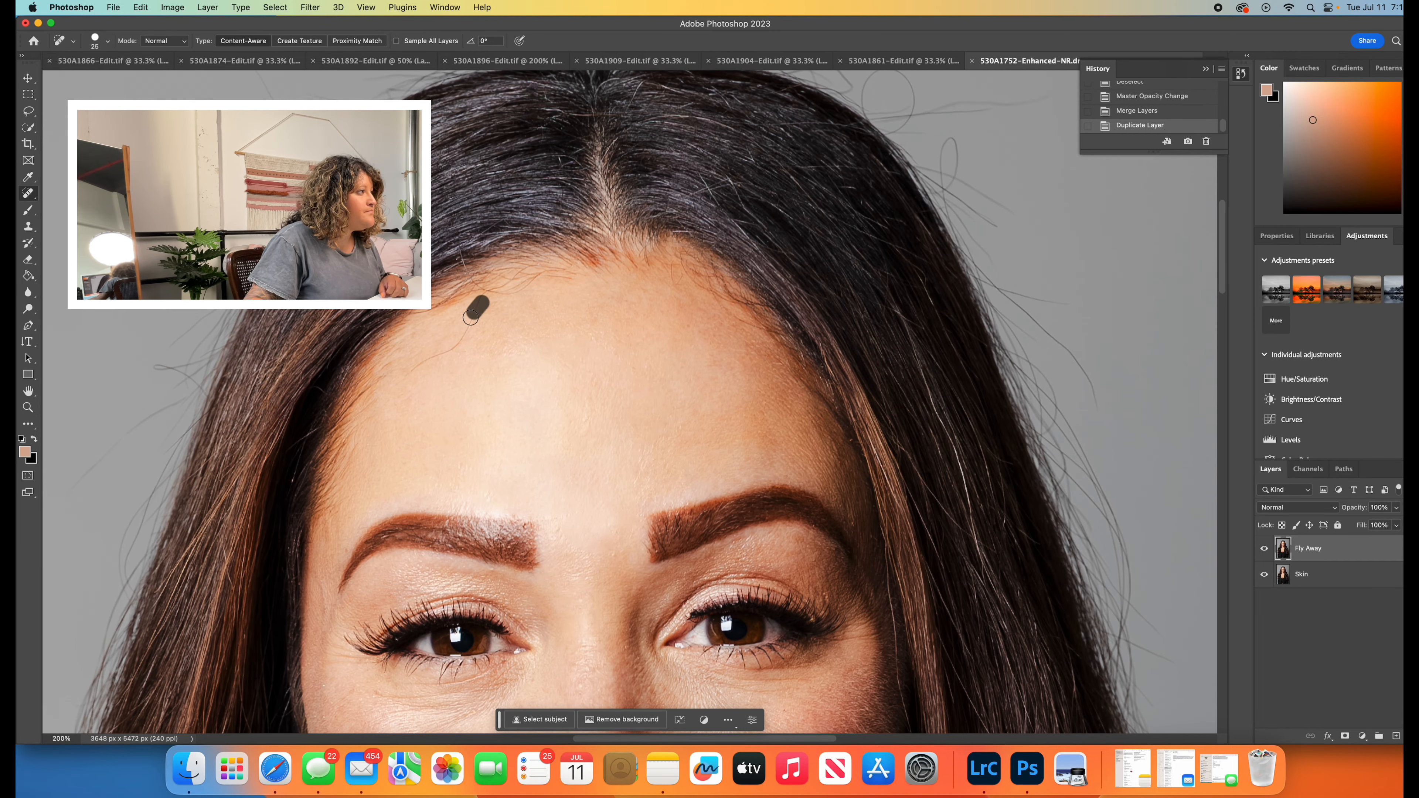
click(483, 302)
- Touch up small marks on the nose and lower lip with the Spot Healing Brush
scroll(505, 455, down, 15)
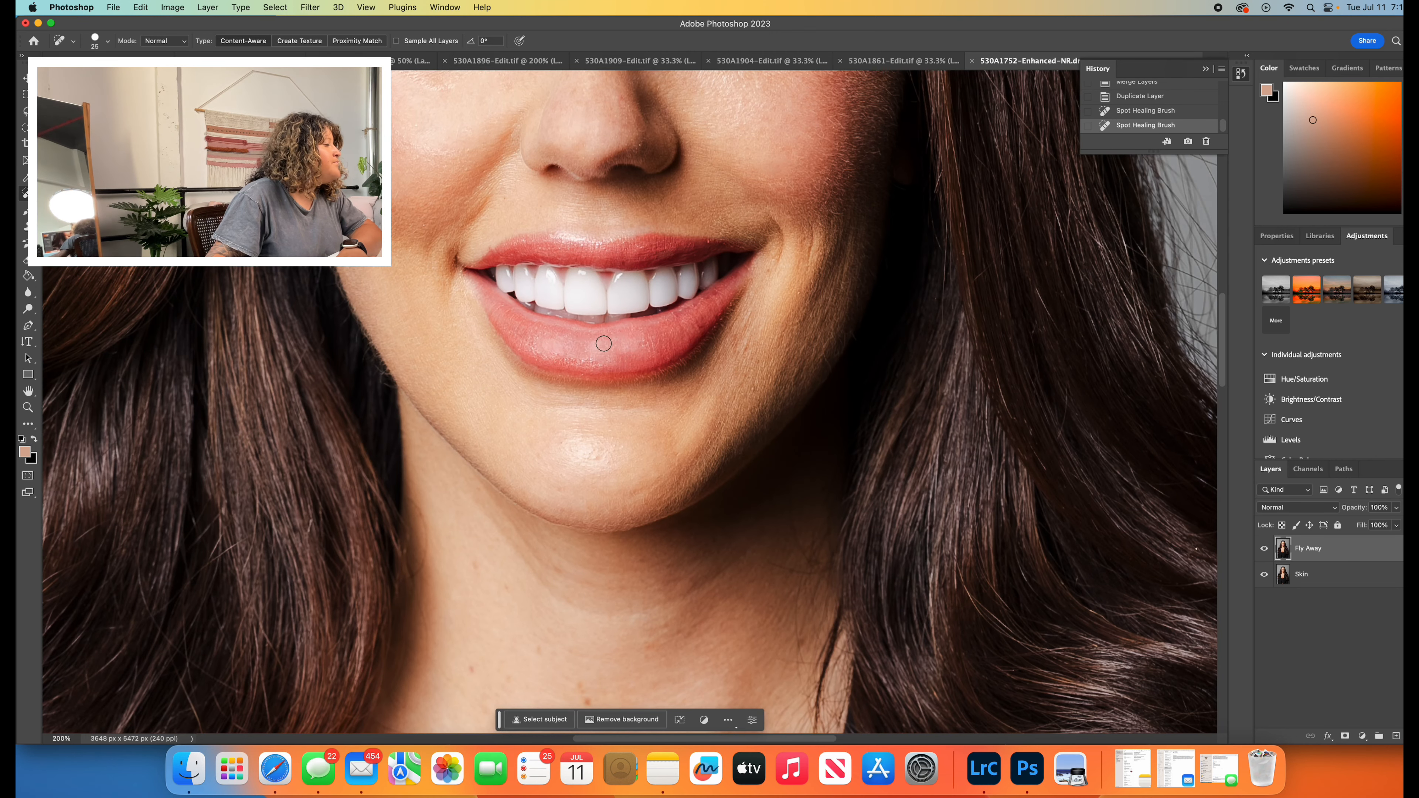
click(593, 346)
click(636, 344)
click(610, 359)
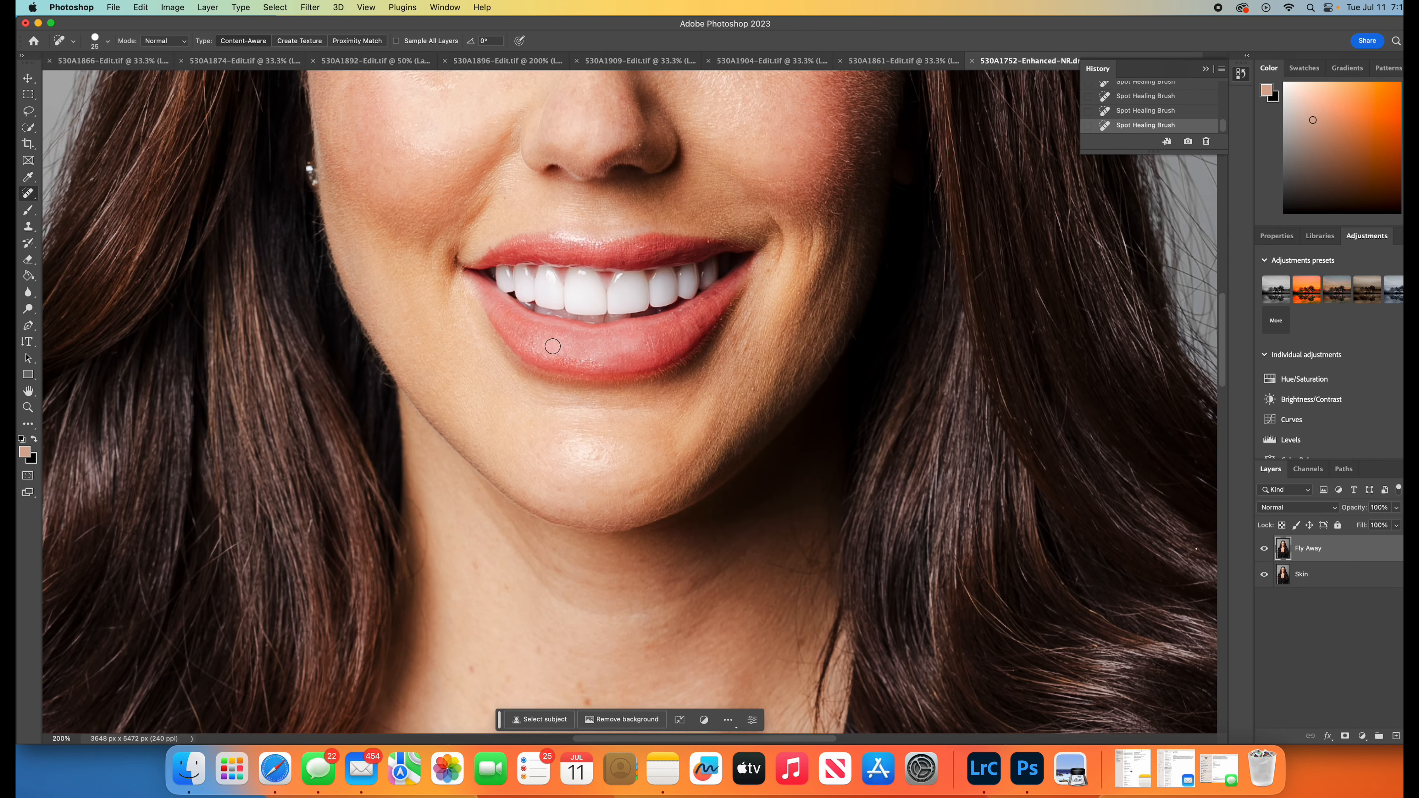
click(587, 360)
click(581, 360)
click(559, 358)
click(617, 266)
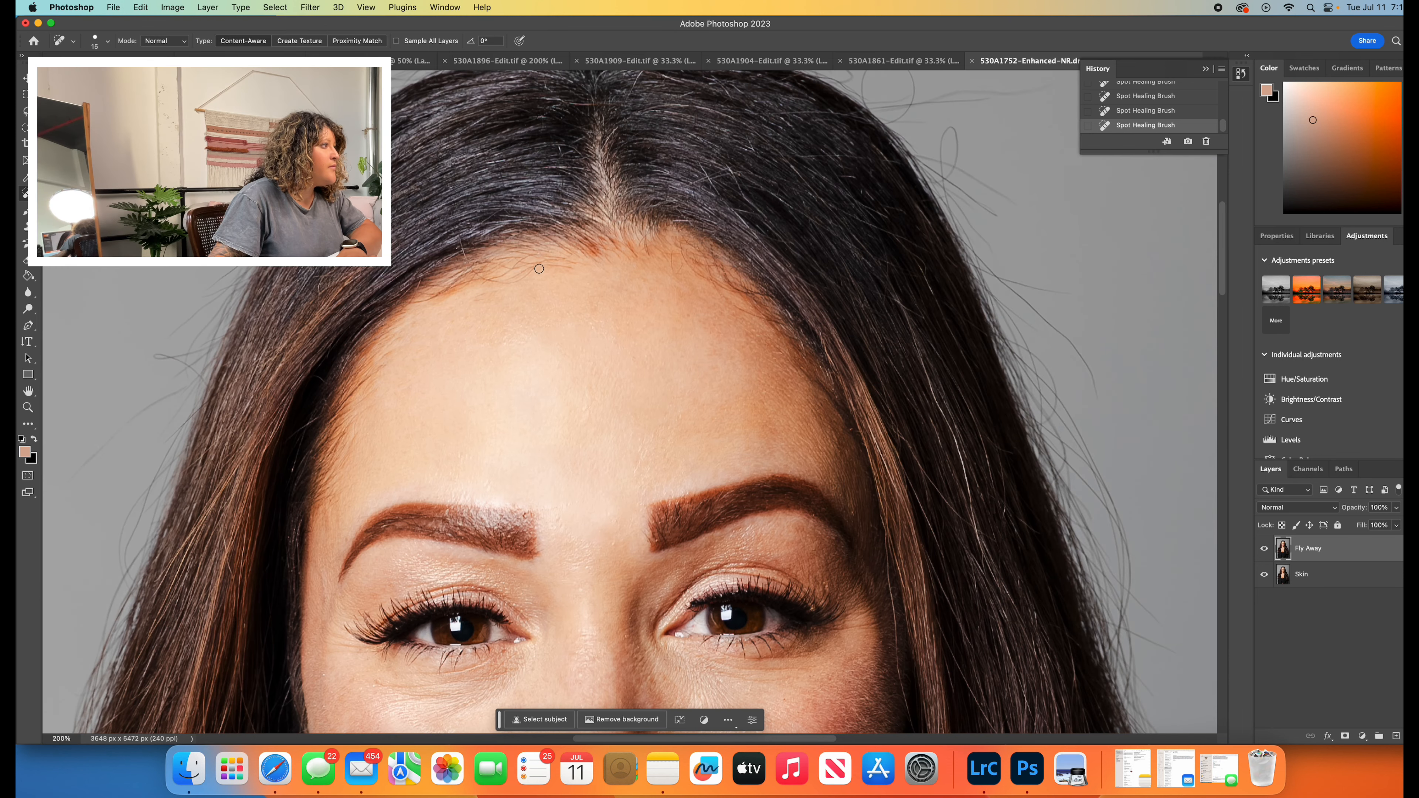
- Clean up the fine stray hairs along the forehead hairline with the Spot Healing Brush at size 15
drag(539, 269, 475, 284)
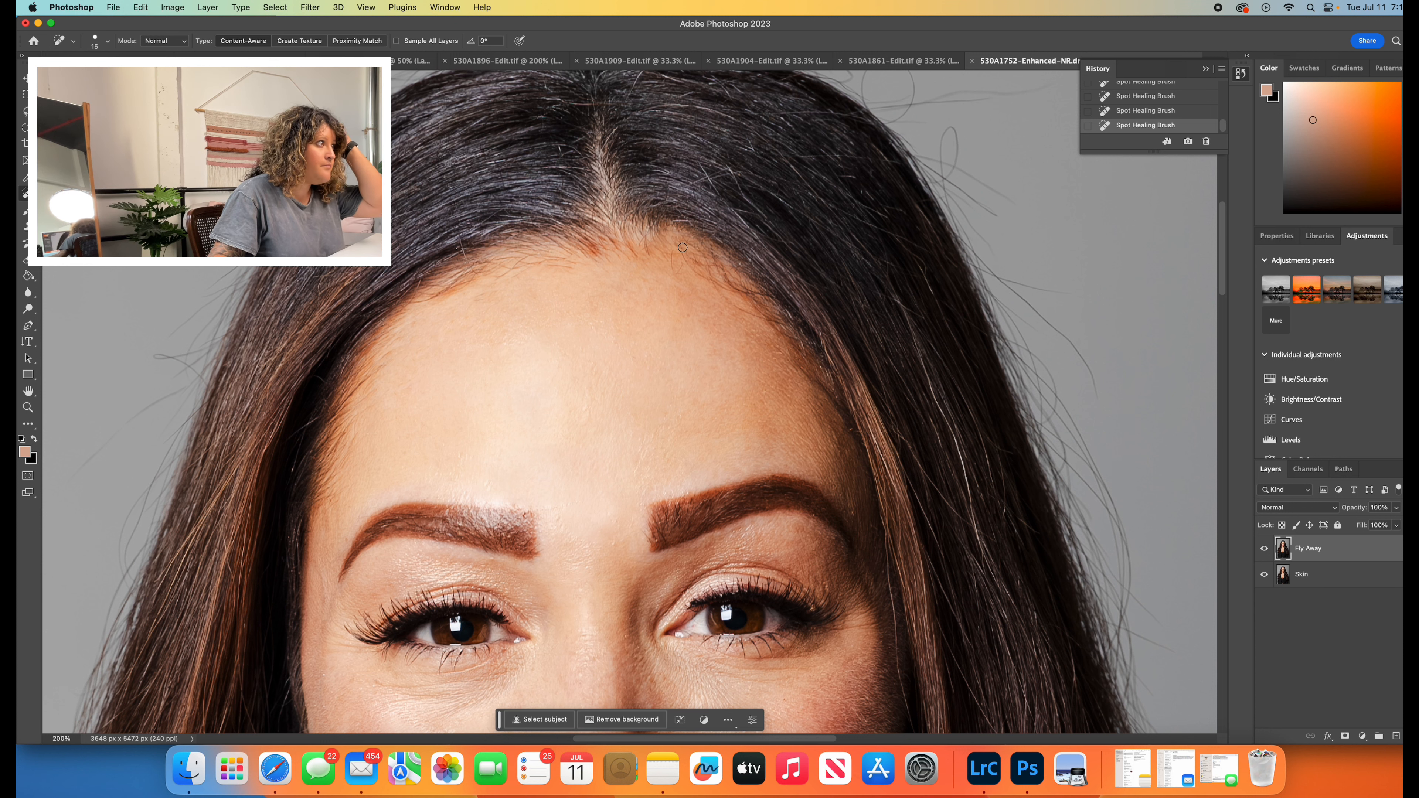
drag(669, 256, 676, 269)
drag(675, 263, 681, 274)
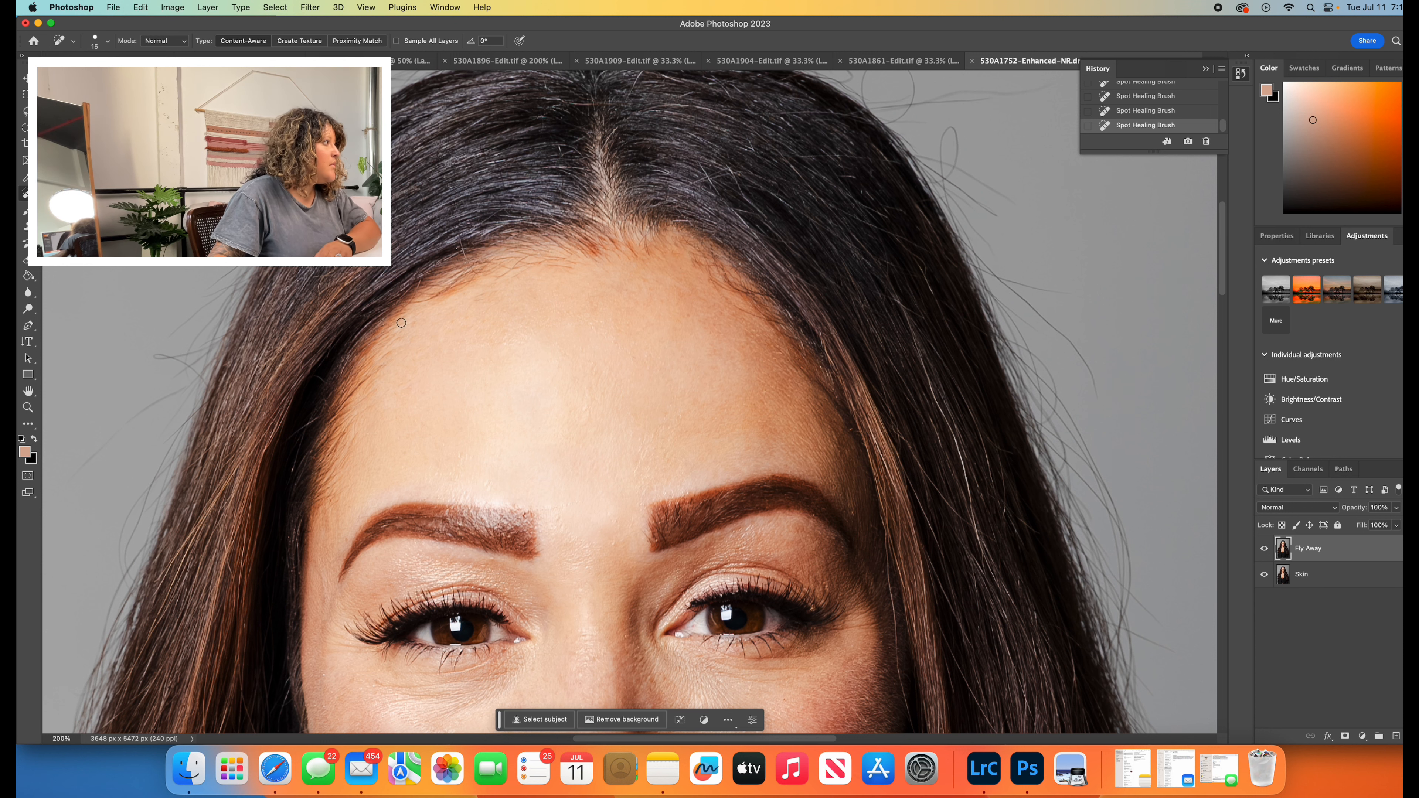
- Enlarge the Spot Healing Brush to 80 and remove the long looping flyaways from the background beside the image-right crown
scroll(264, 340, up, 1)
scroll(264, 341, up, 5)
key(bracketright)
key(bracketright)
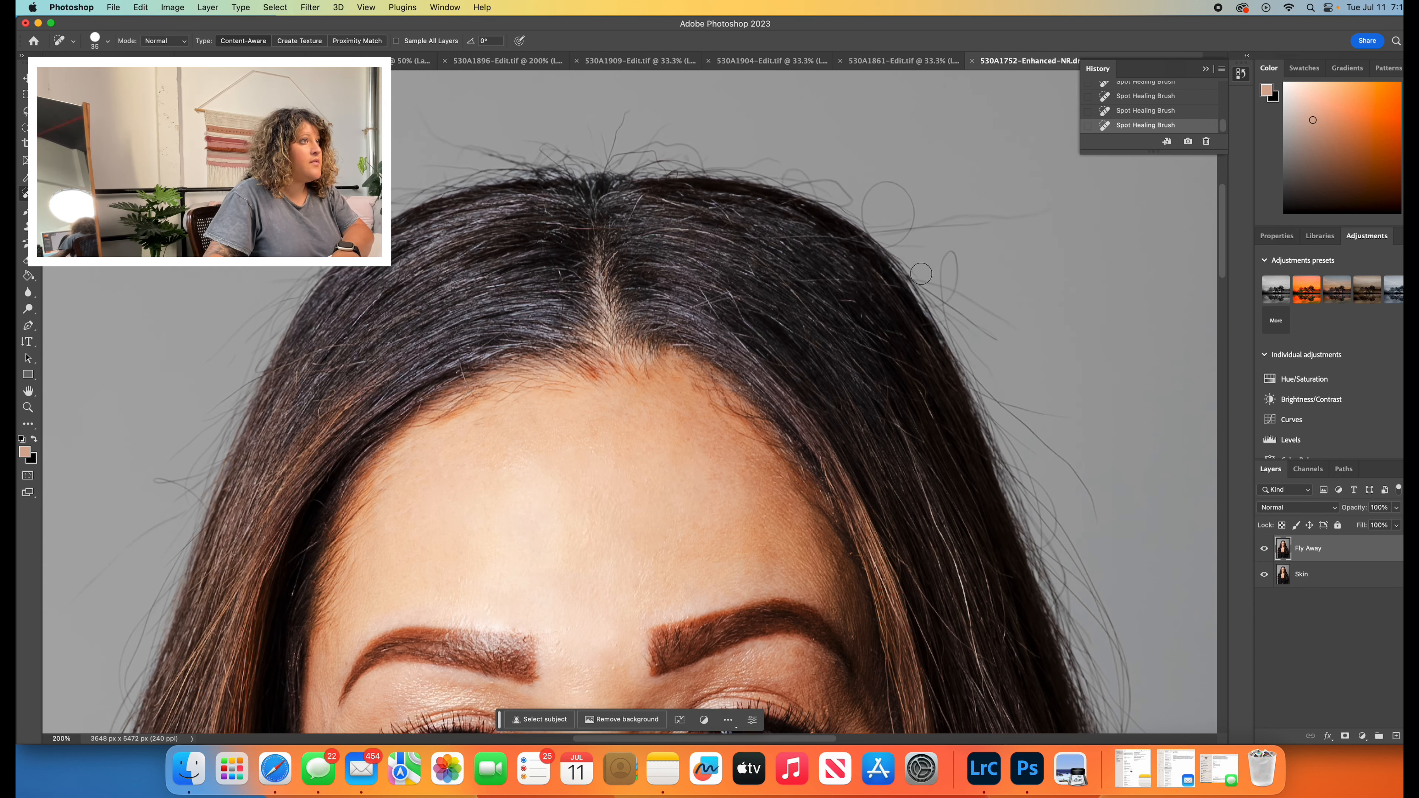
key(bracketright)
key(bracketright)
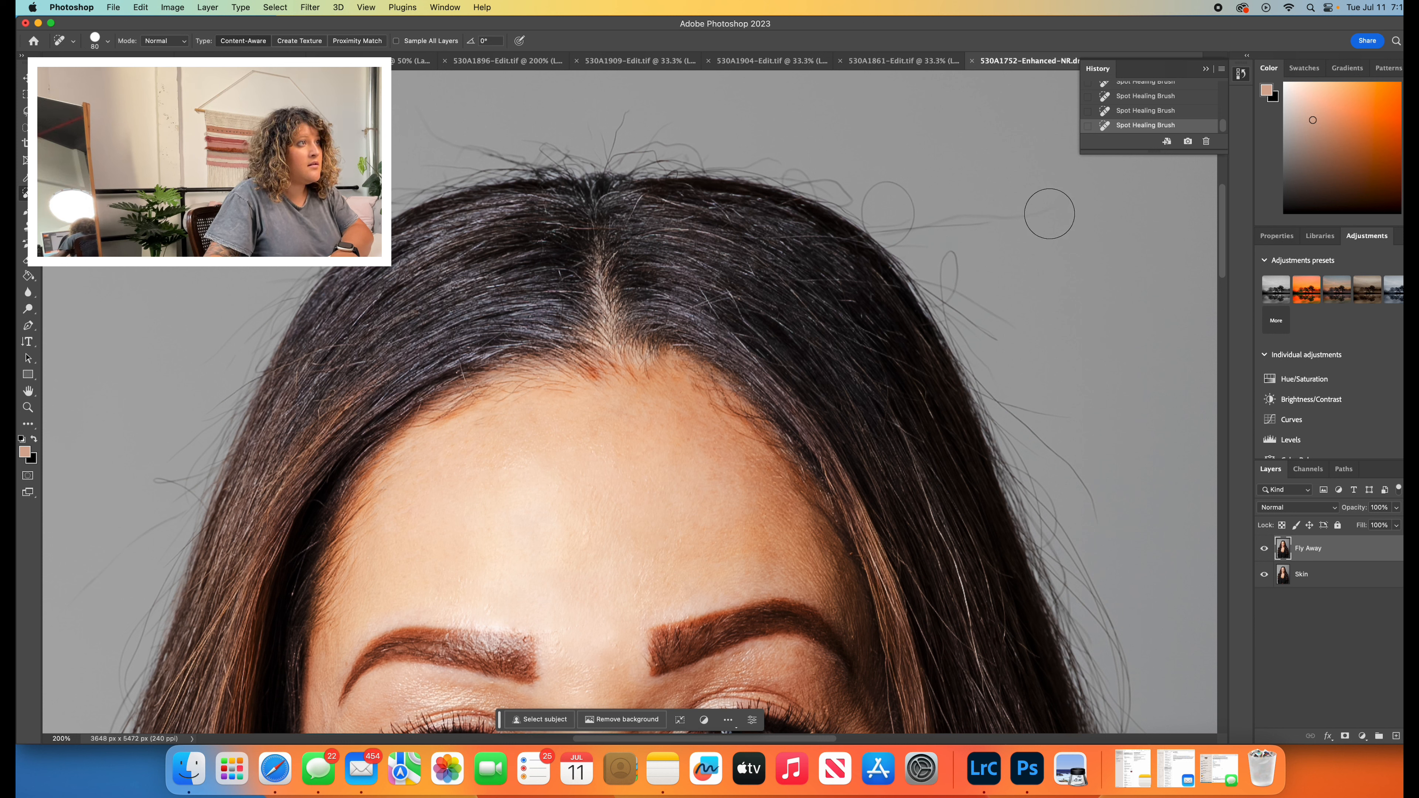
mouse_move(1043, 218)
mouse_down()
mouse_move(899, 224)
mouse_move(918, 206)
mouse_move(884, 197)
mouse_up()
mouse_move(897, 194)
mouse_down()
mouse_move(932, 220)
mouse_move(948, 282)
mouse_move(1006, 336)
mouse_up()
click(895, 197)
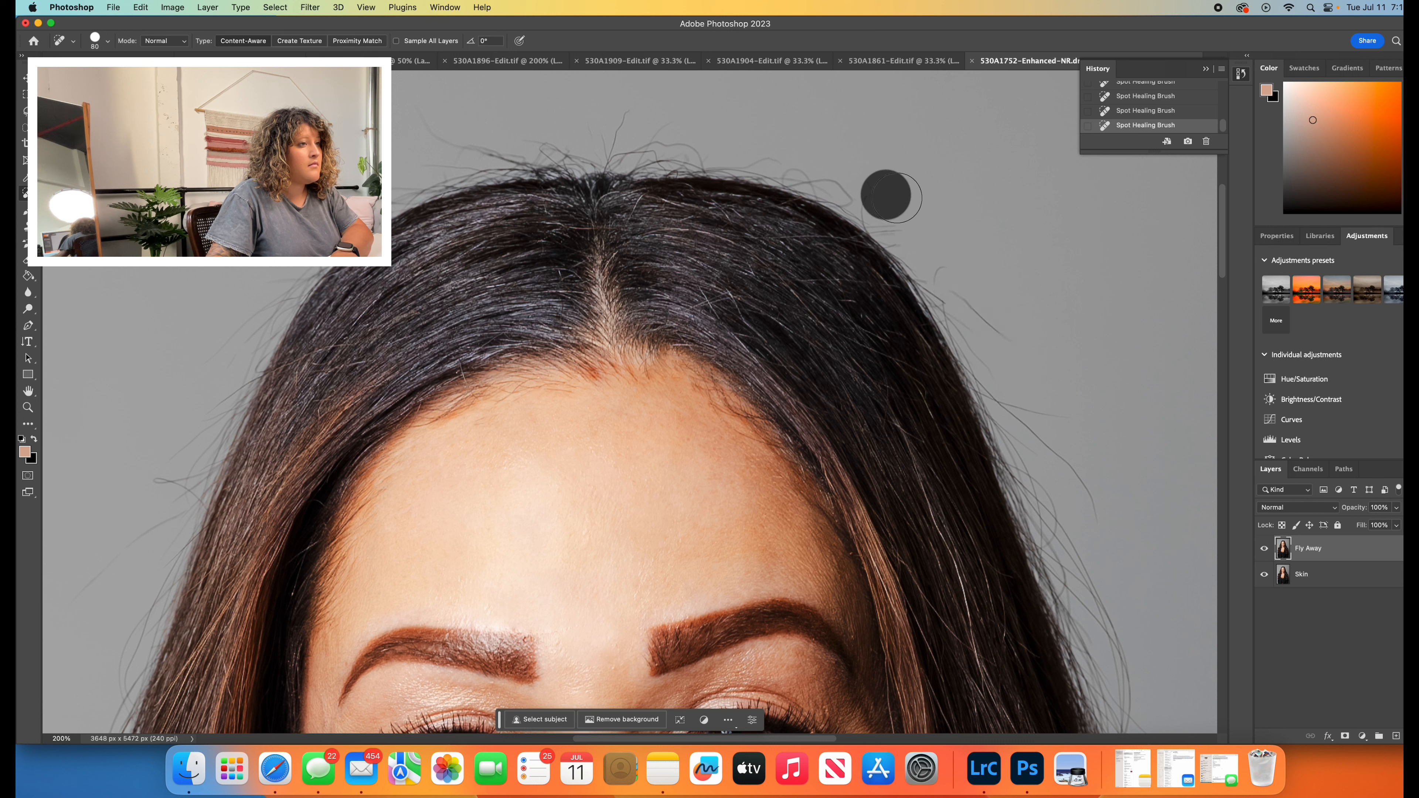
- Heal the remaining flyaway hairs against the background along the image-right and image-left outer edges of the hair
mouse_move(1124, 519)
mouse_down()
mouse_move(1019, 413)
mouse_move(1002, 387)
mouse_up()
drag(1026, 339, 929, 256)
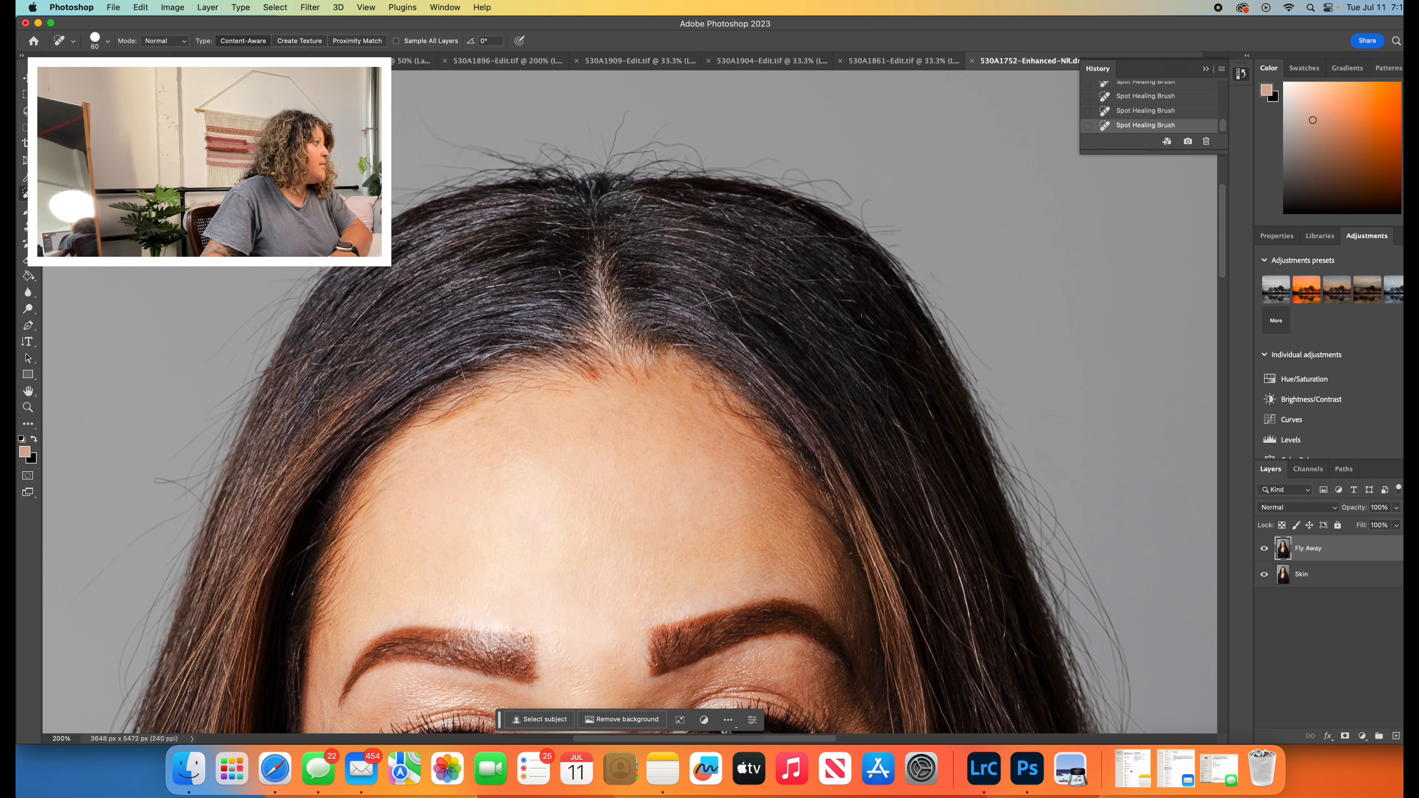
drag(166, 497, 92, 607)
scroll(106, 536, down, 5)
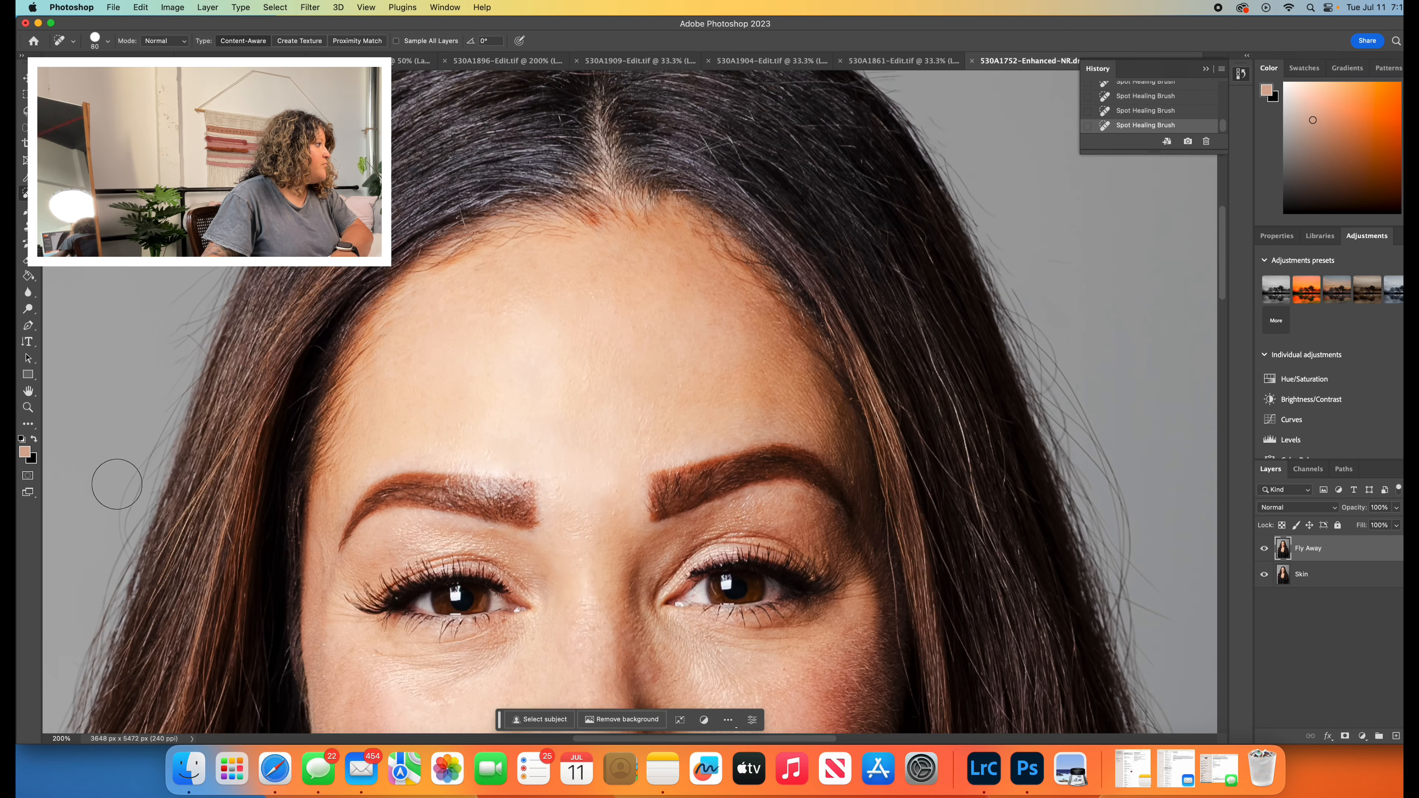
scroll(859, 538, down, 4)
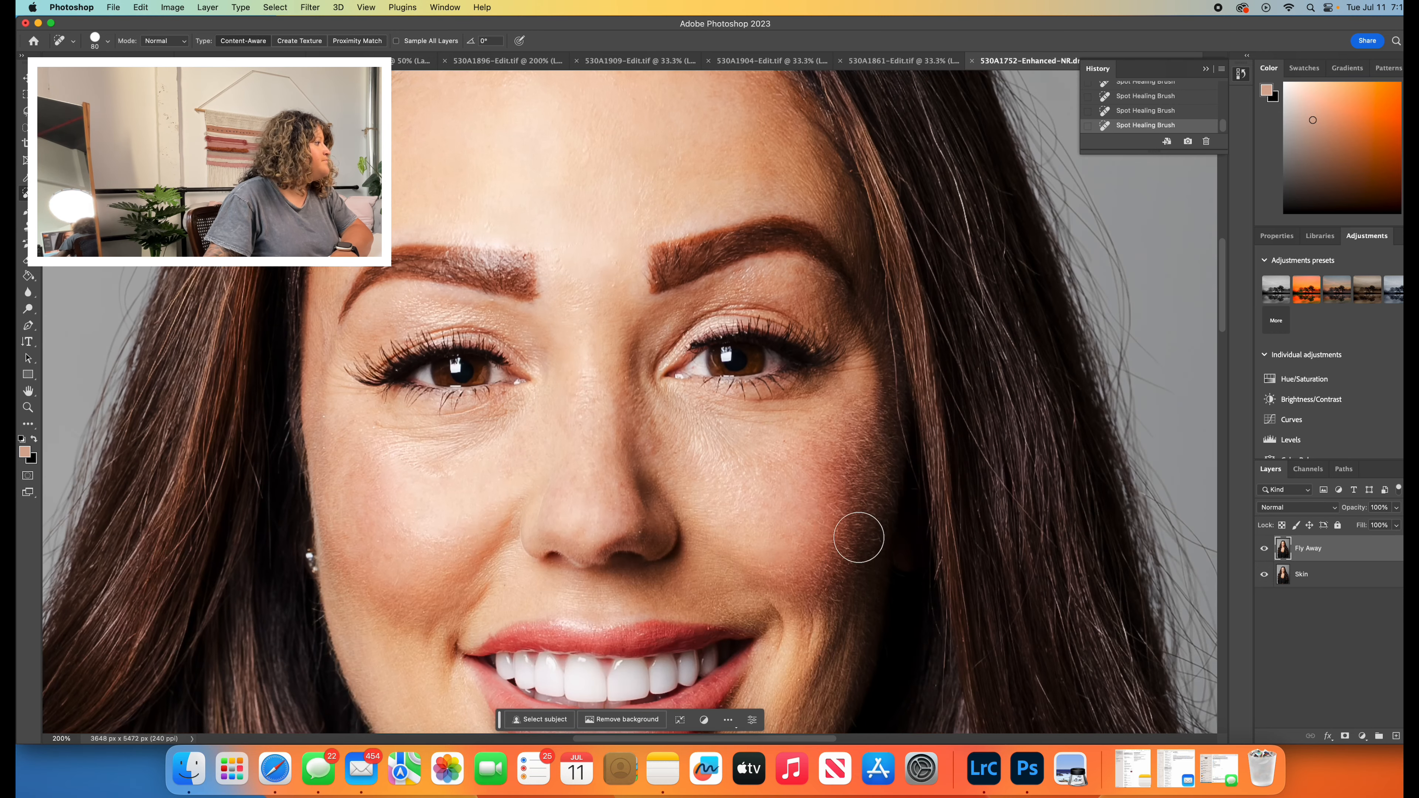
- Review the whole portrait at 50% to check the cleaned-up hair outline
click(29, 408)
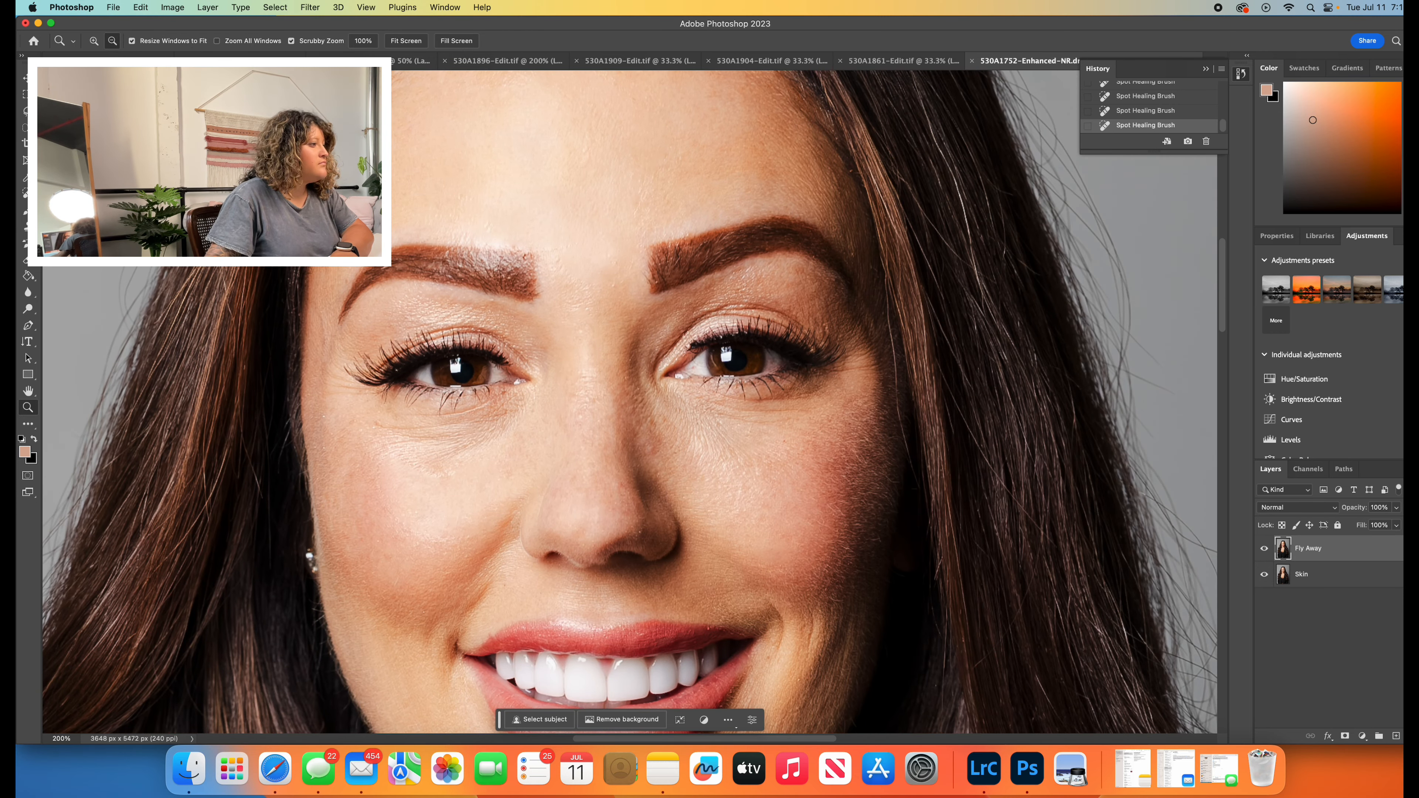
alt+click(978, 454)
alt+click(978, 454)
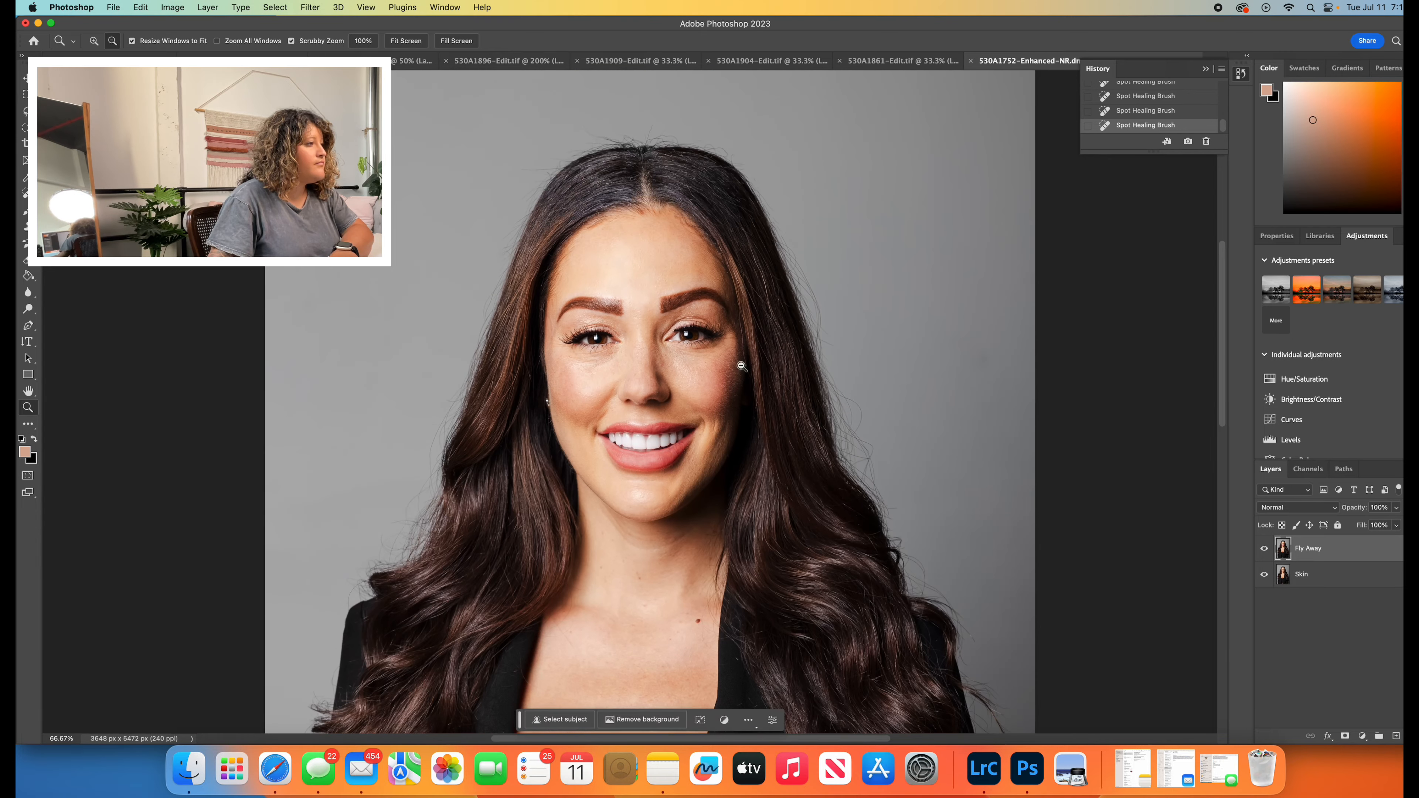
alt+click(829, 411)
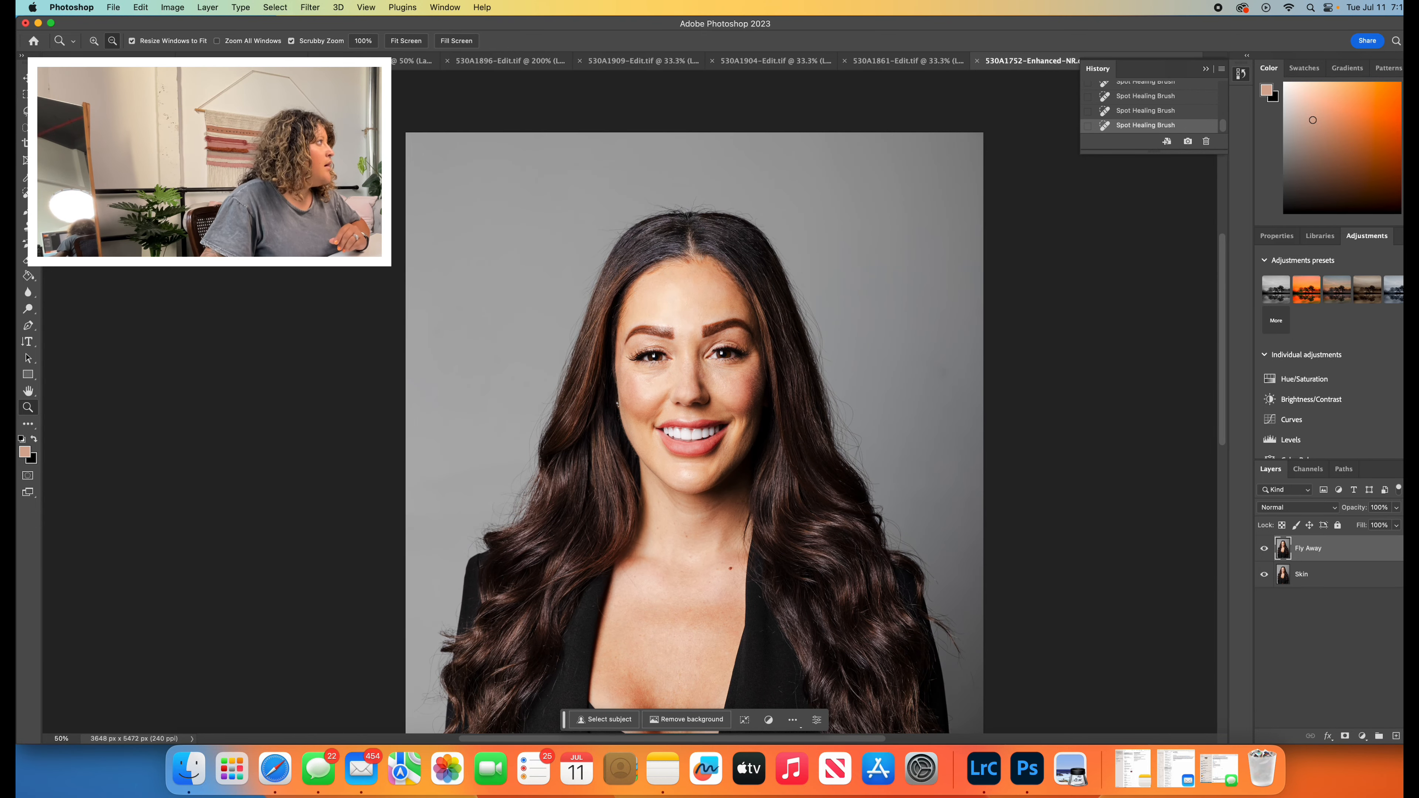
- Heal the fine baby hairs along the centre and image-left forehead hairline with the Spot Healing Brush at size 50
click(676, 250)
click(676, 250)
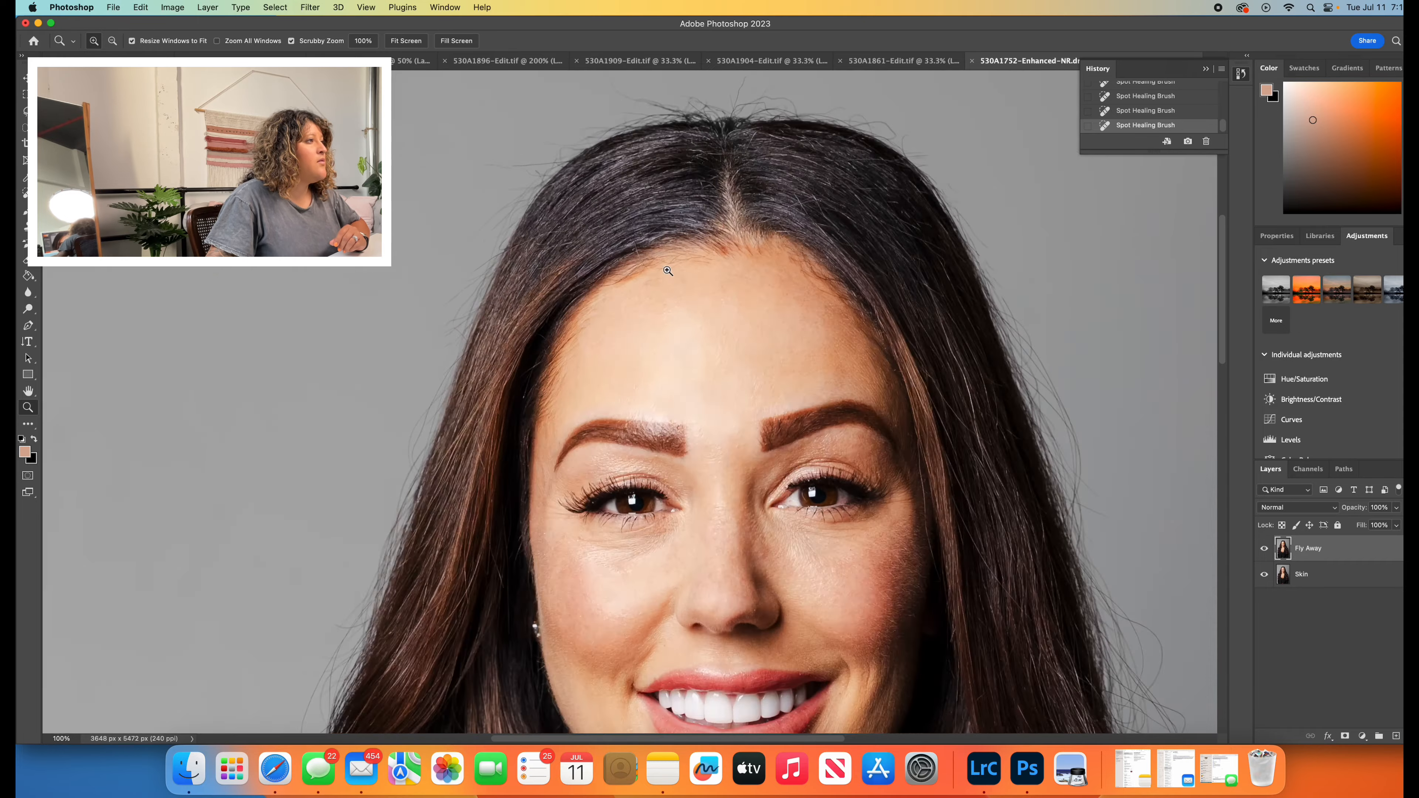
click(673, 268)
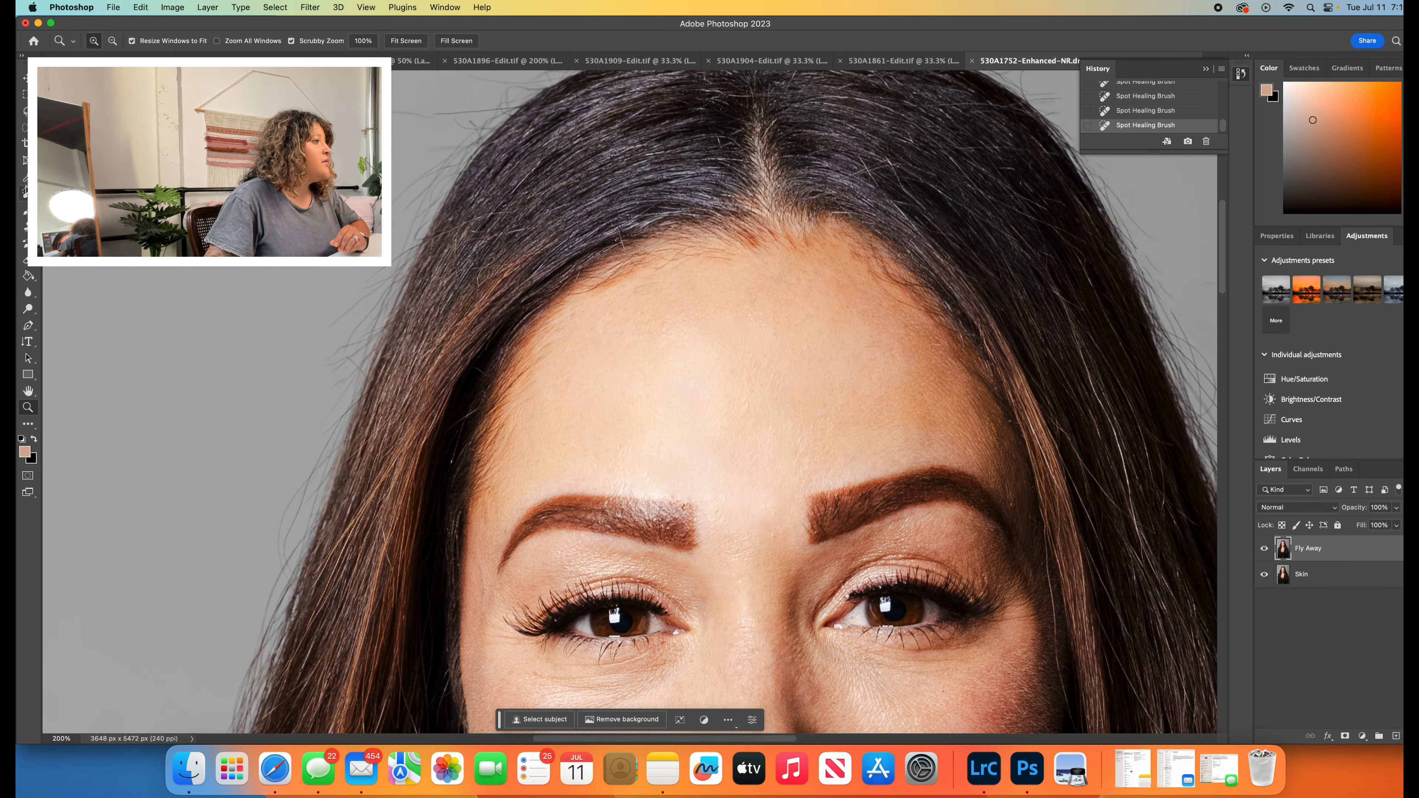
key(j)
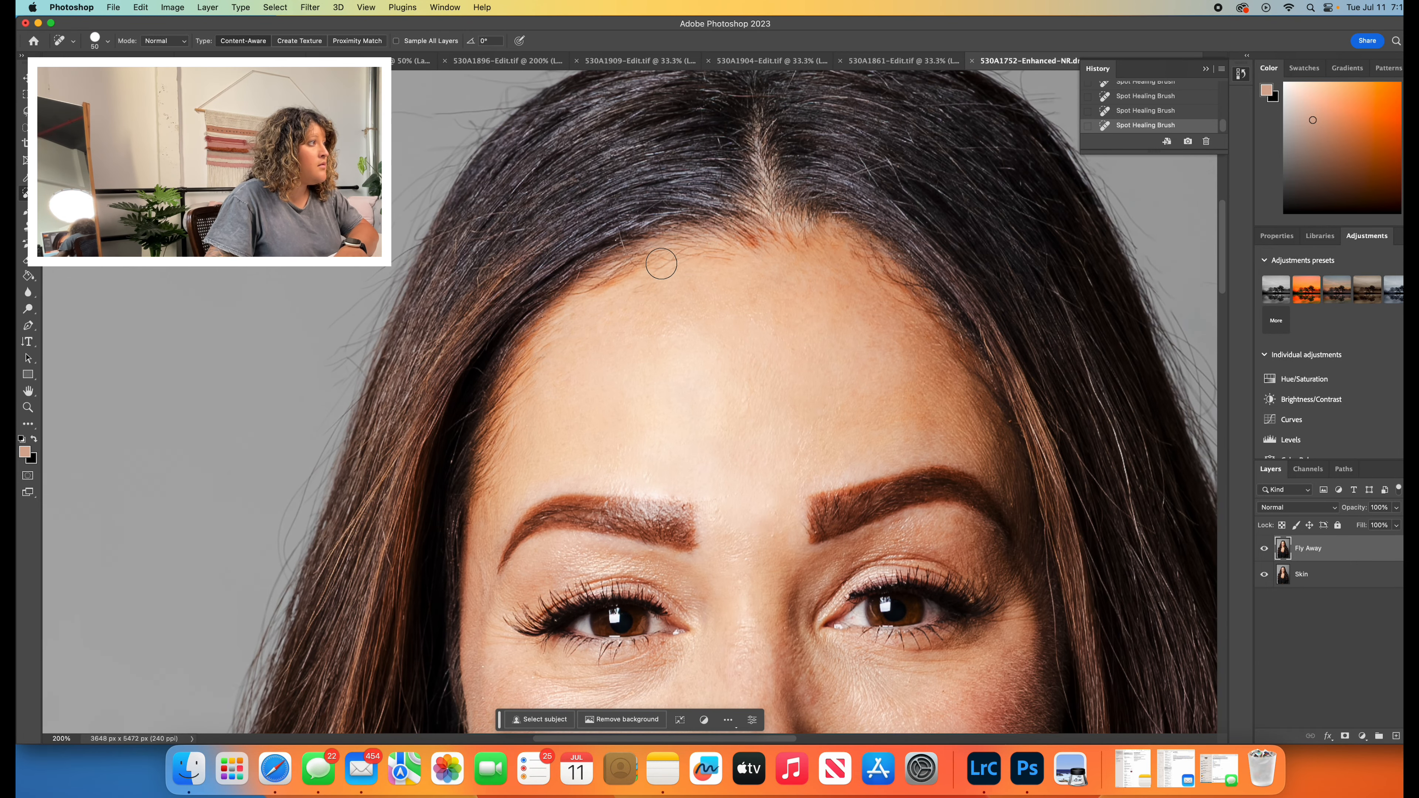
drag(662, 263, 604, 288)
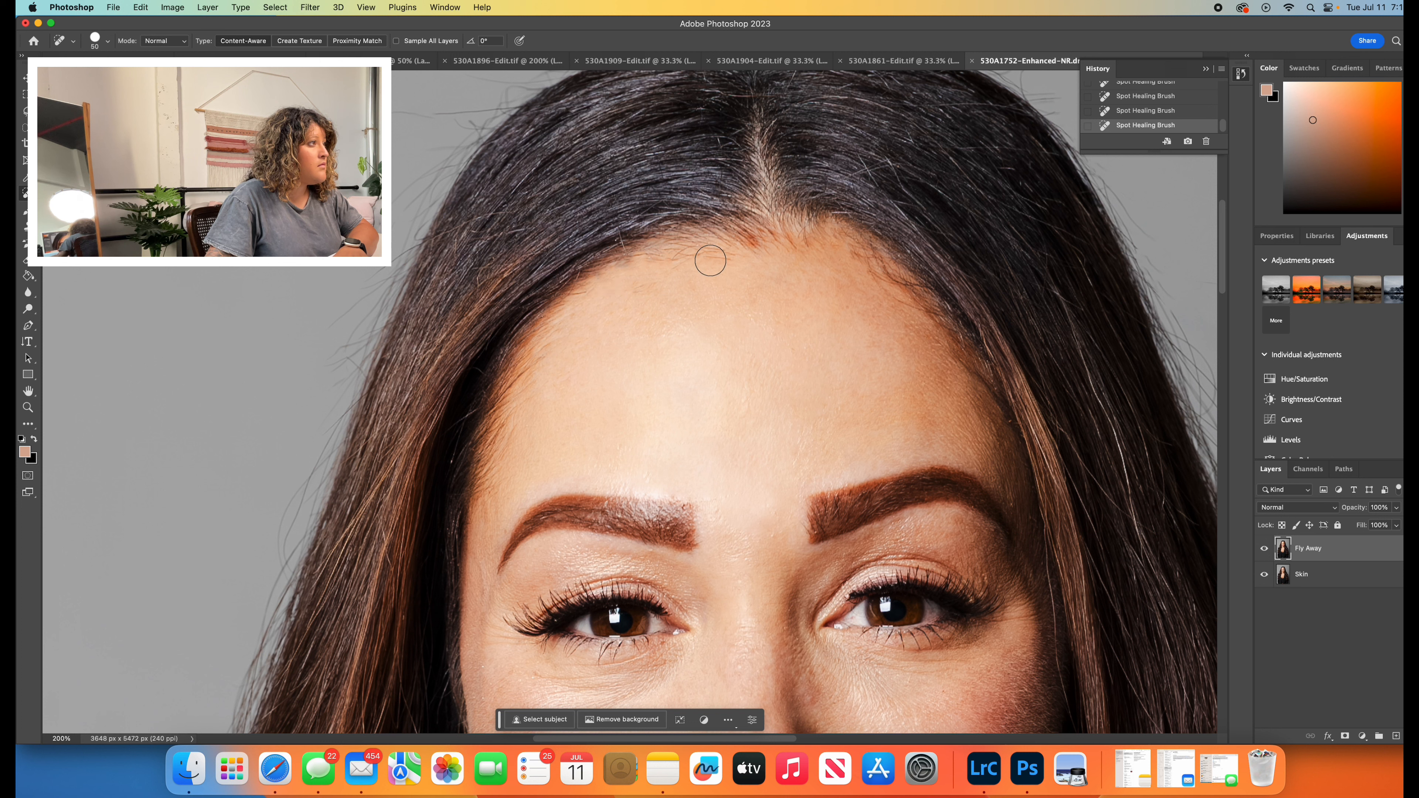
drag(716, 258, 630, 277)
click(646, 265)
click(617, 272)
click(701, 258)
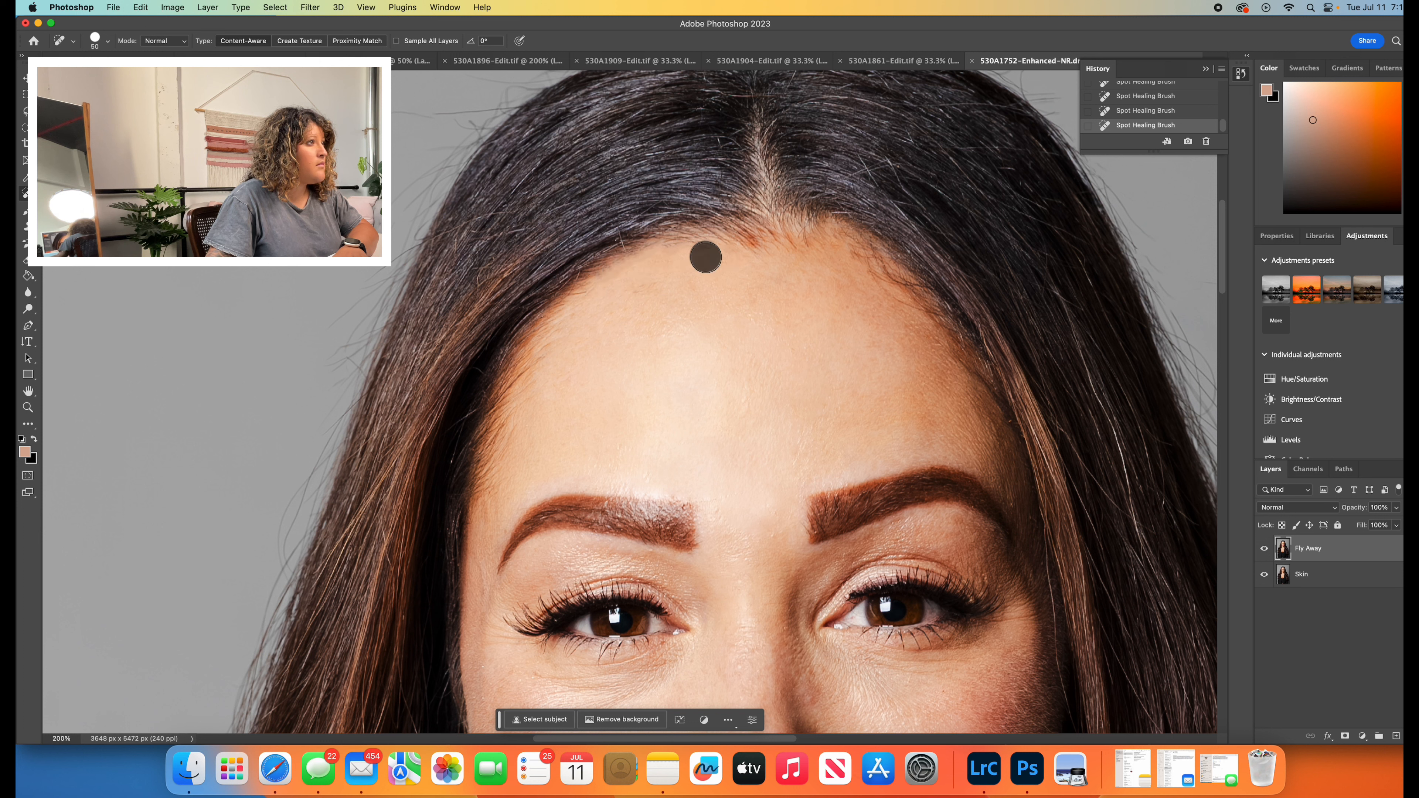
- Heal the remaining stray hairs near the image-left temple and along the image-right side of the forehead hairline
click(557, 350)
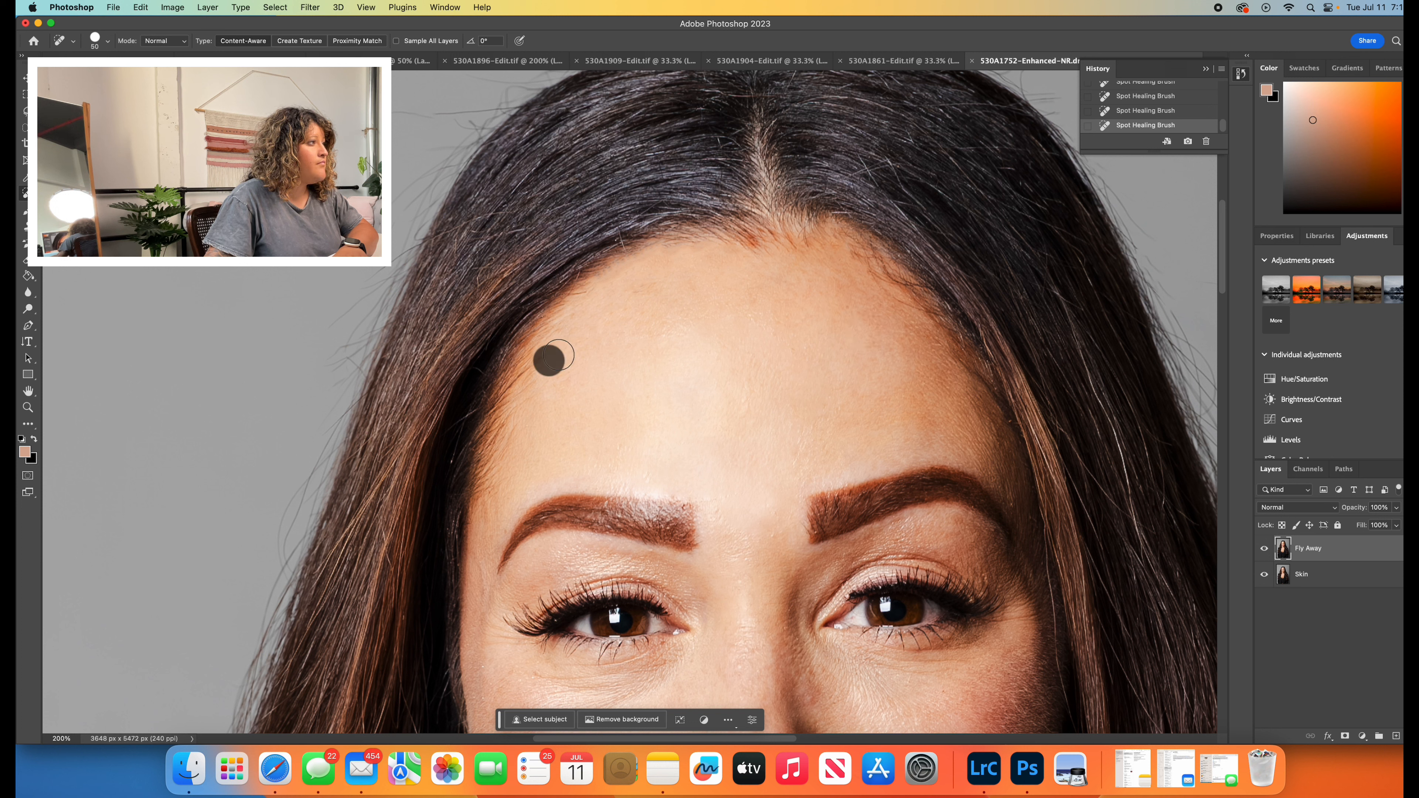
click(575, 322)
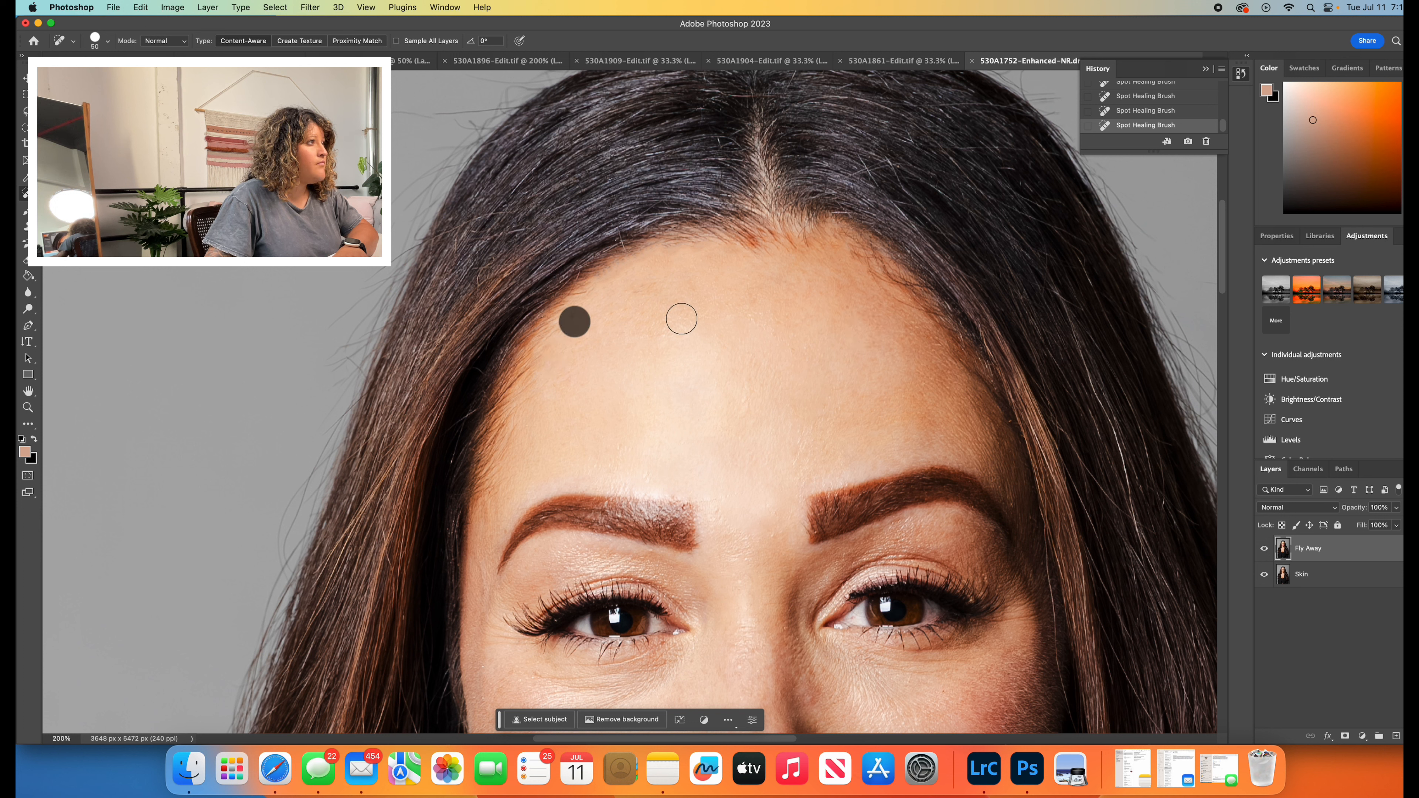
click(825, 267)
drag(869, 274, 904, 310)
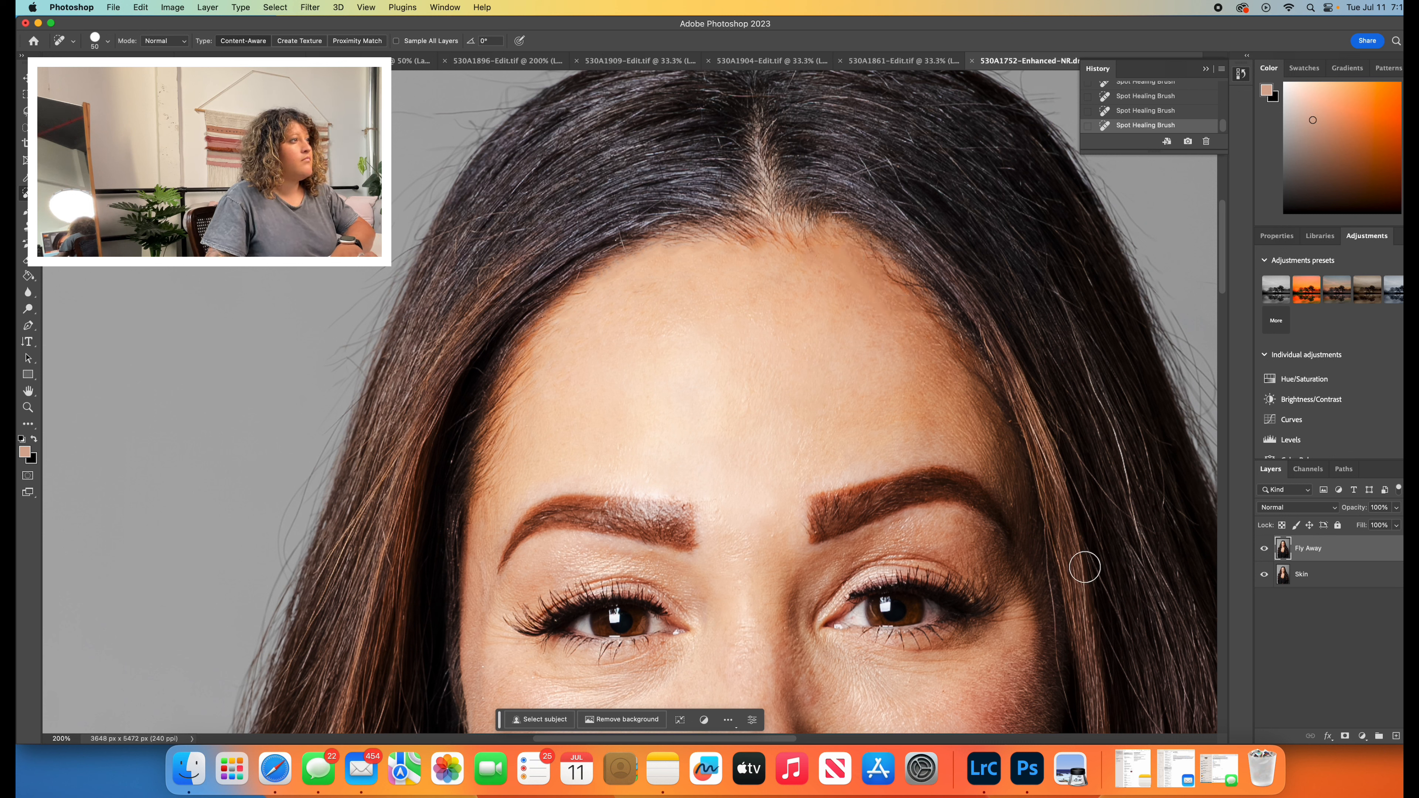
- Review the retouched portrait at 50% from the crown down to the blazer
click(28, 407)
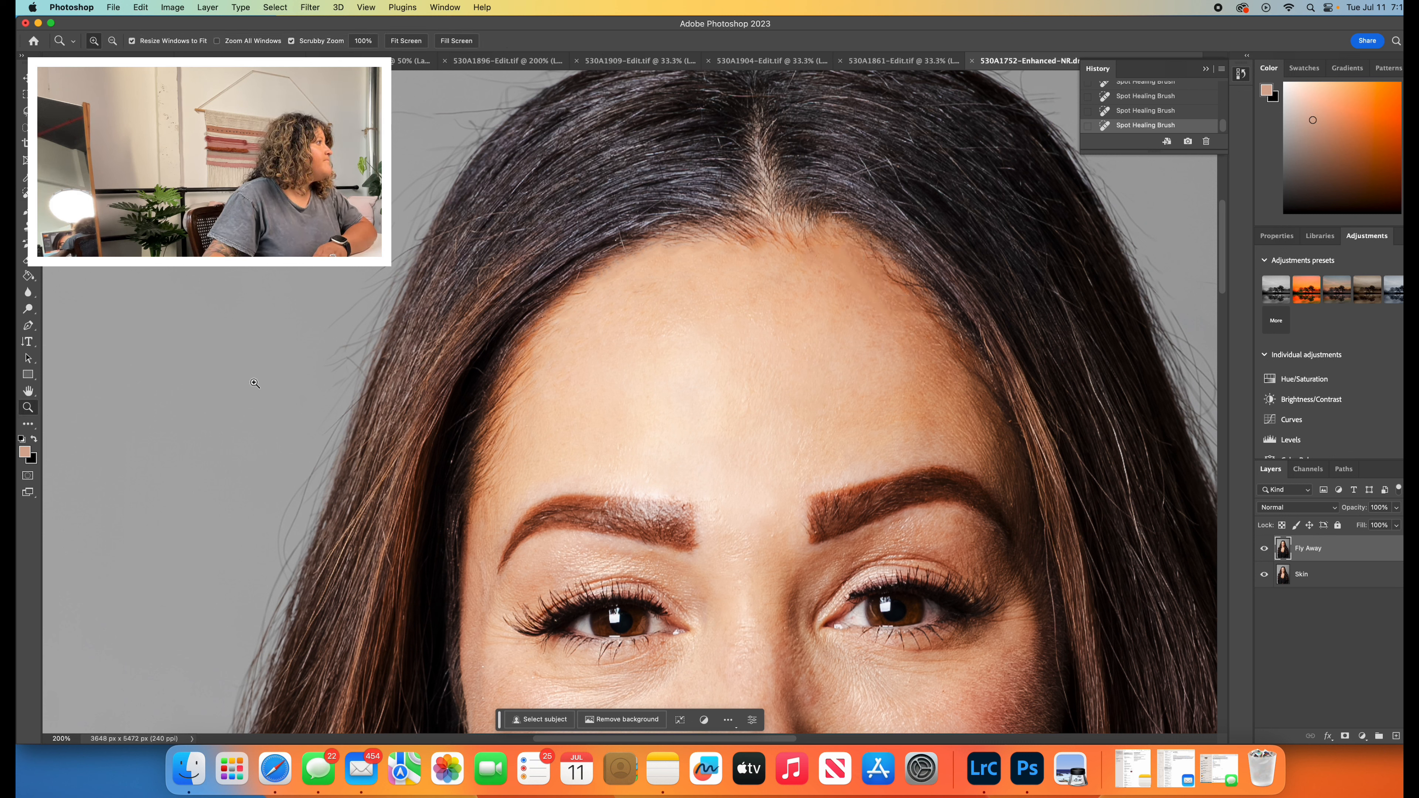
click(116, 42)
click(116, 43)
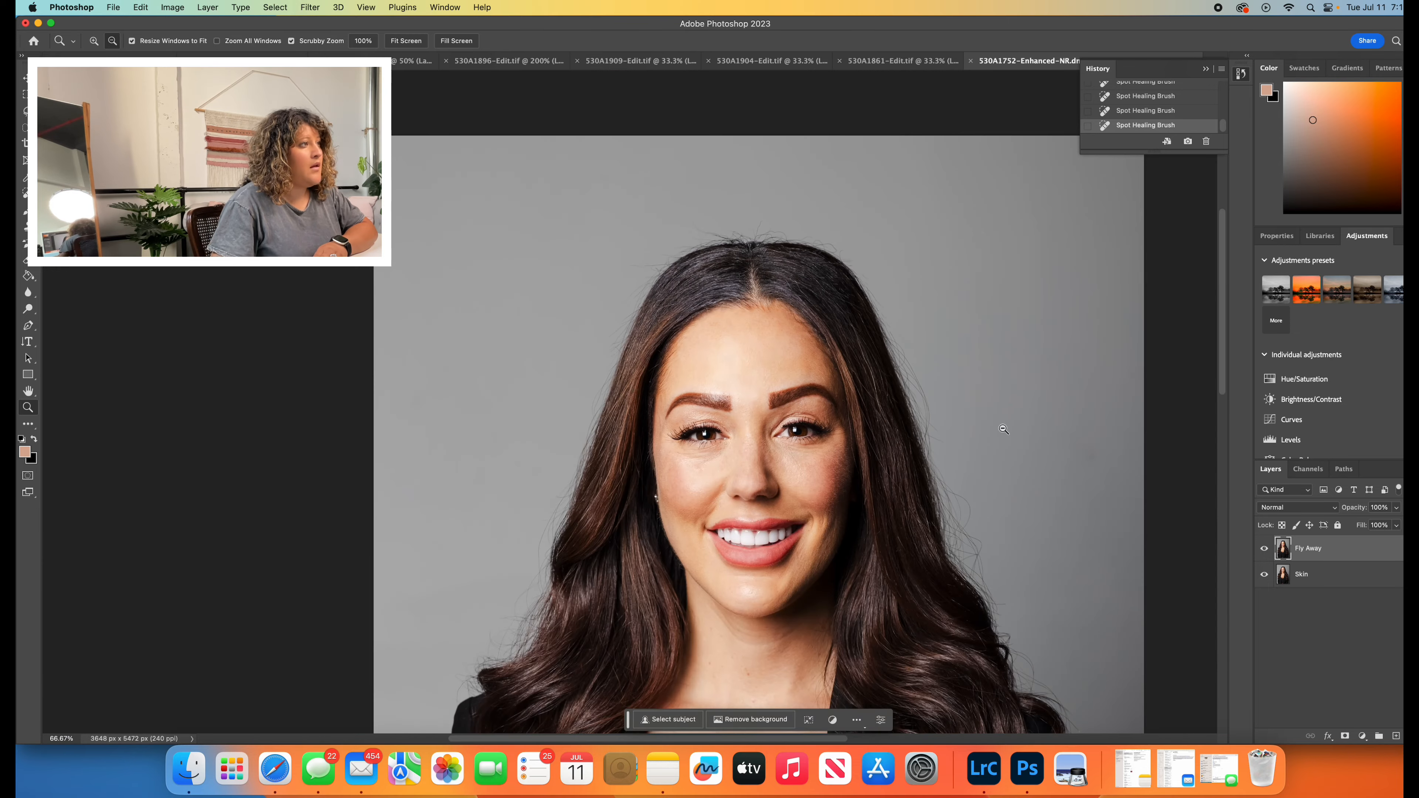
click(116, 42)
scroll(871, 484, down, 3)
scroll(869, 484, right, 5)
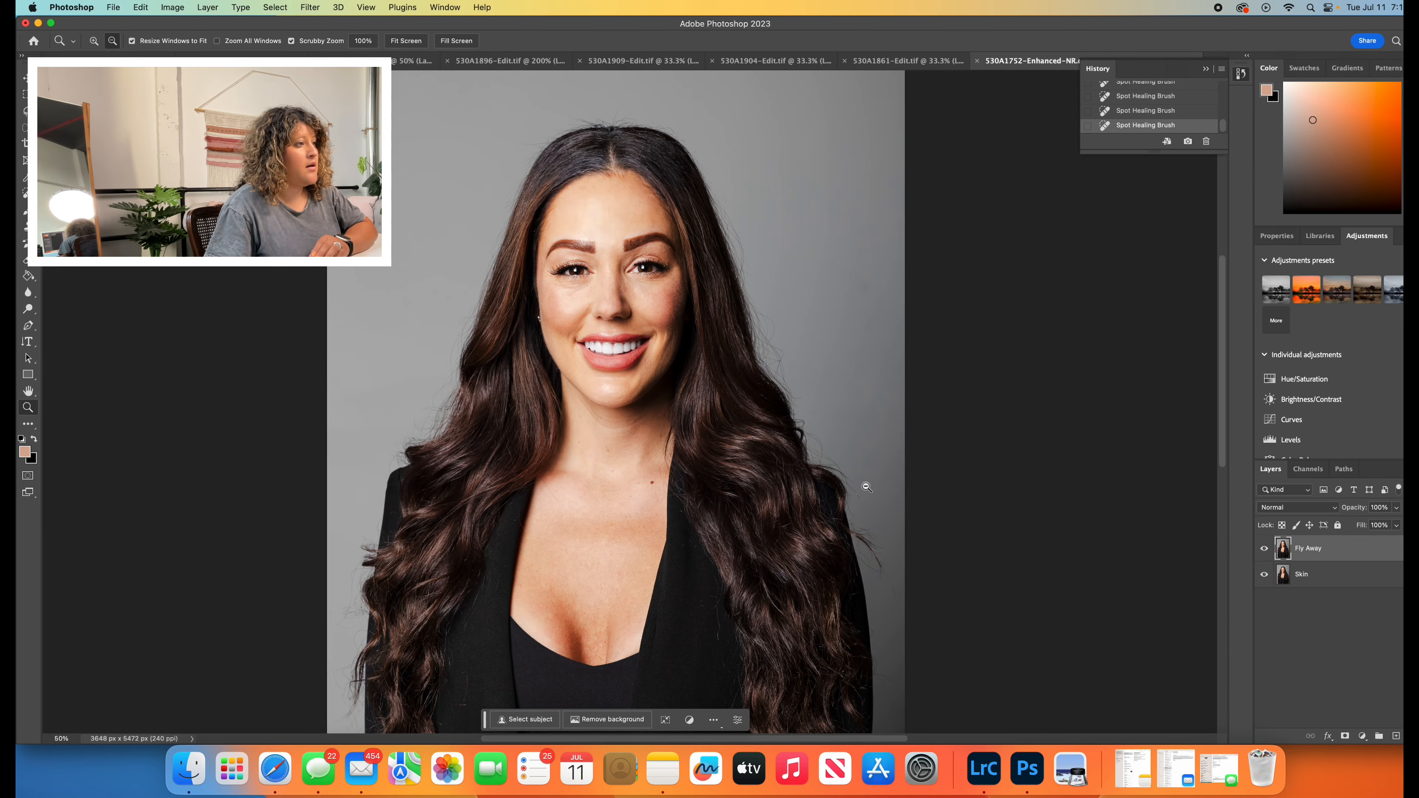
scroll(865, 483, down, 2)
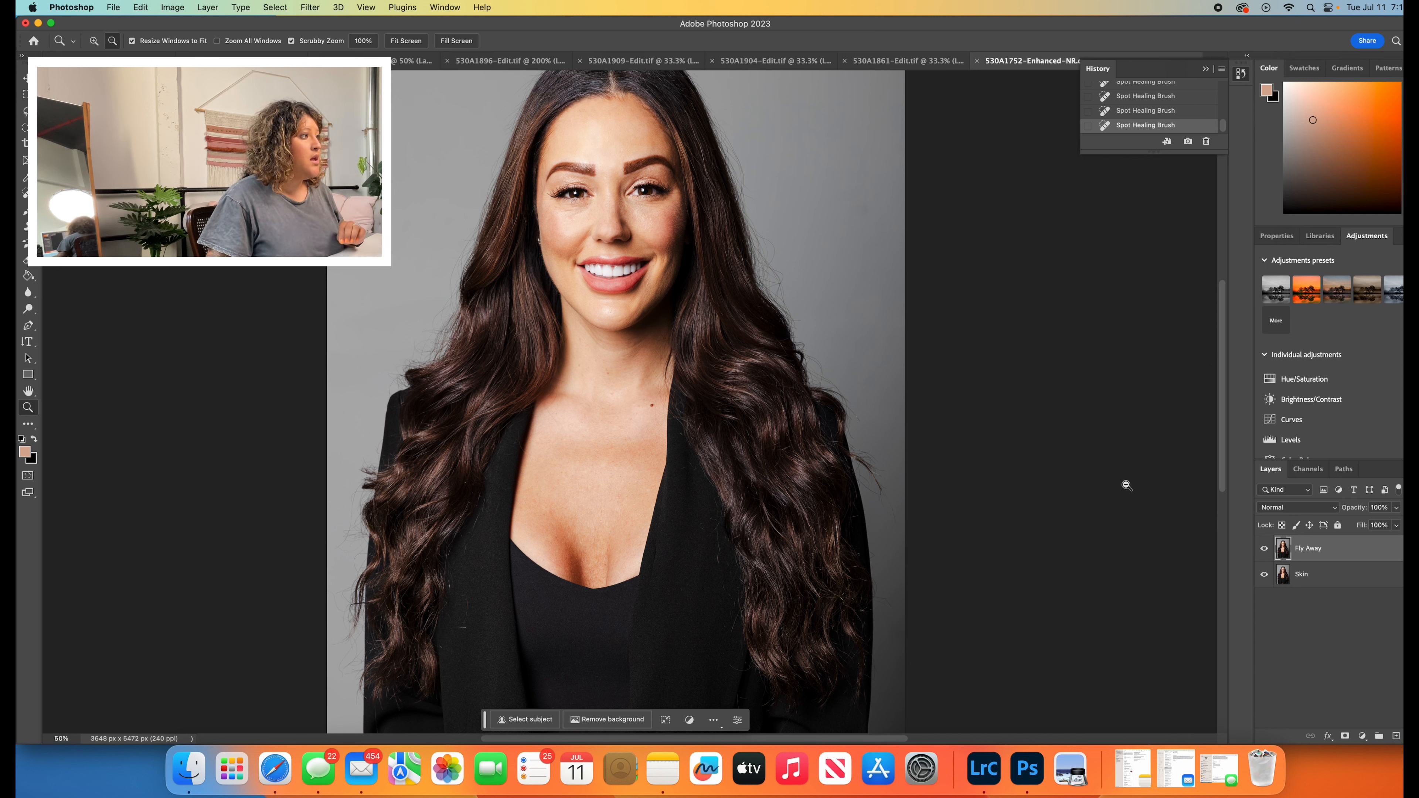
- Merge the Fly Away and Skin layers and duplicate the merged layer as Final Skin
shift+click(1342, 580)
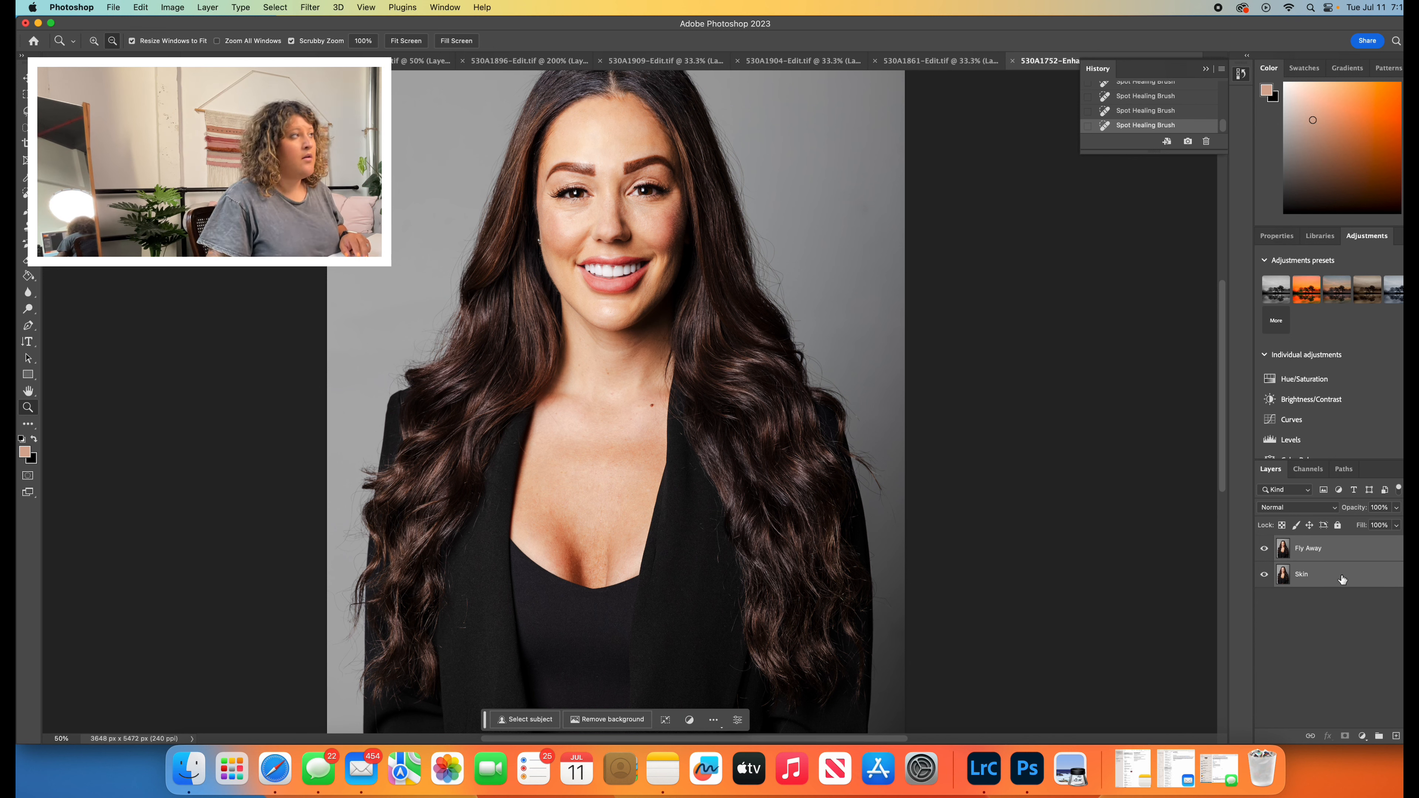
click(207, 8)
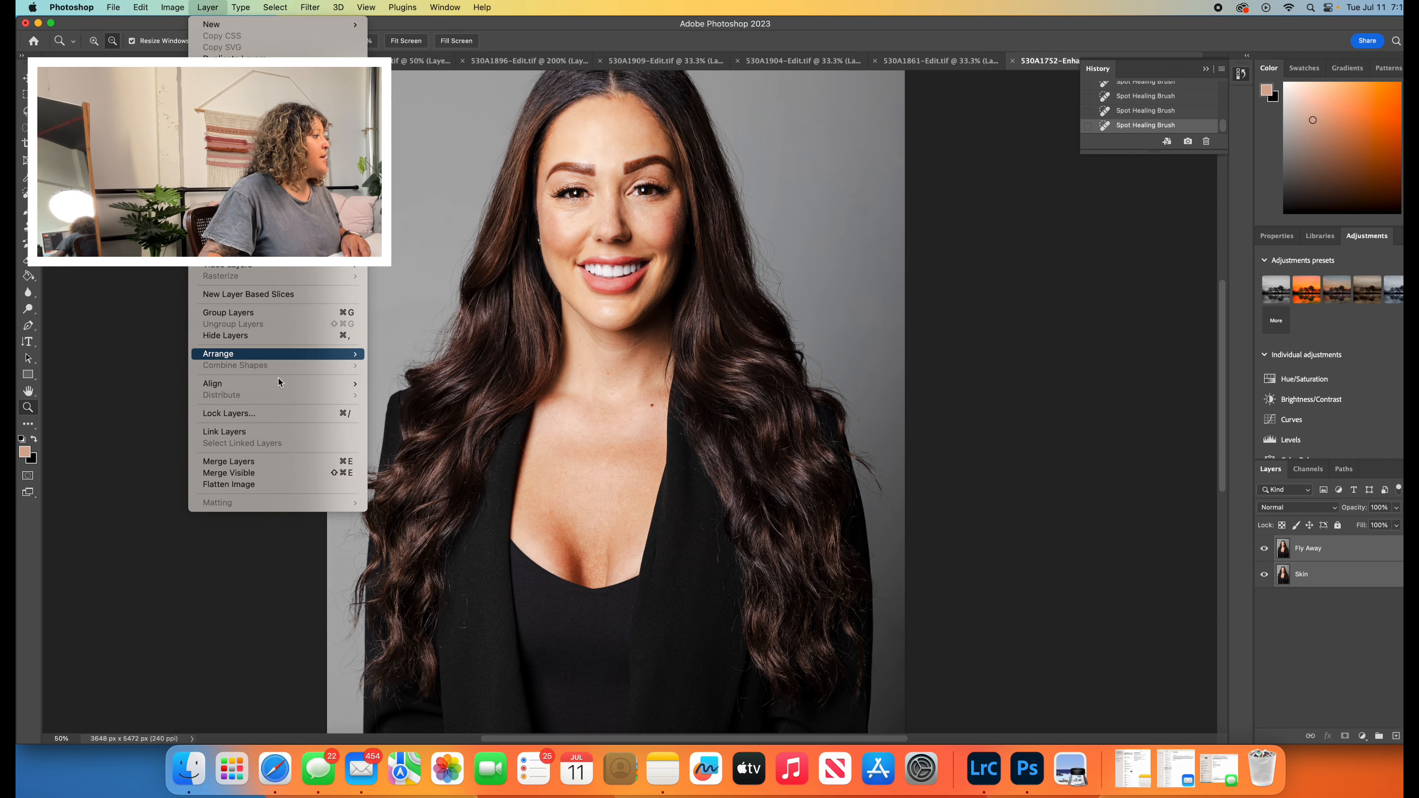
click(263, 460)
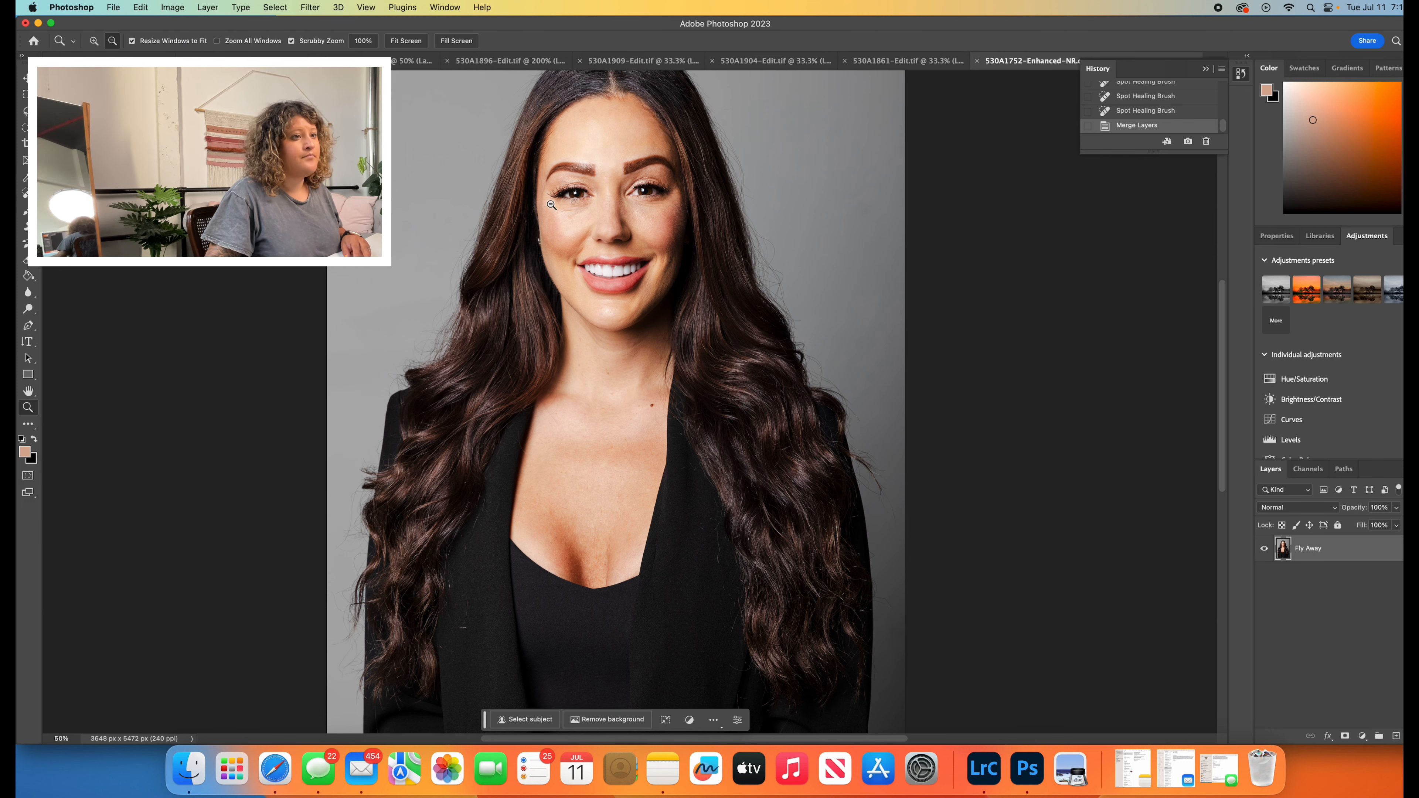
click(208, 7)
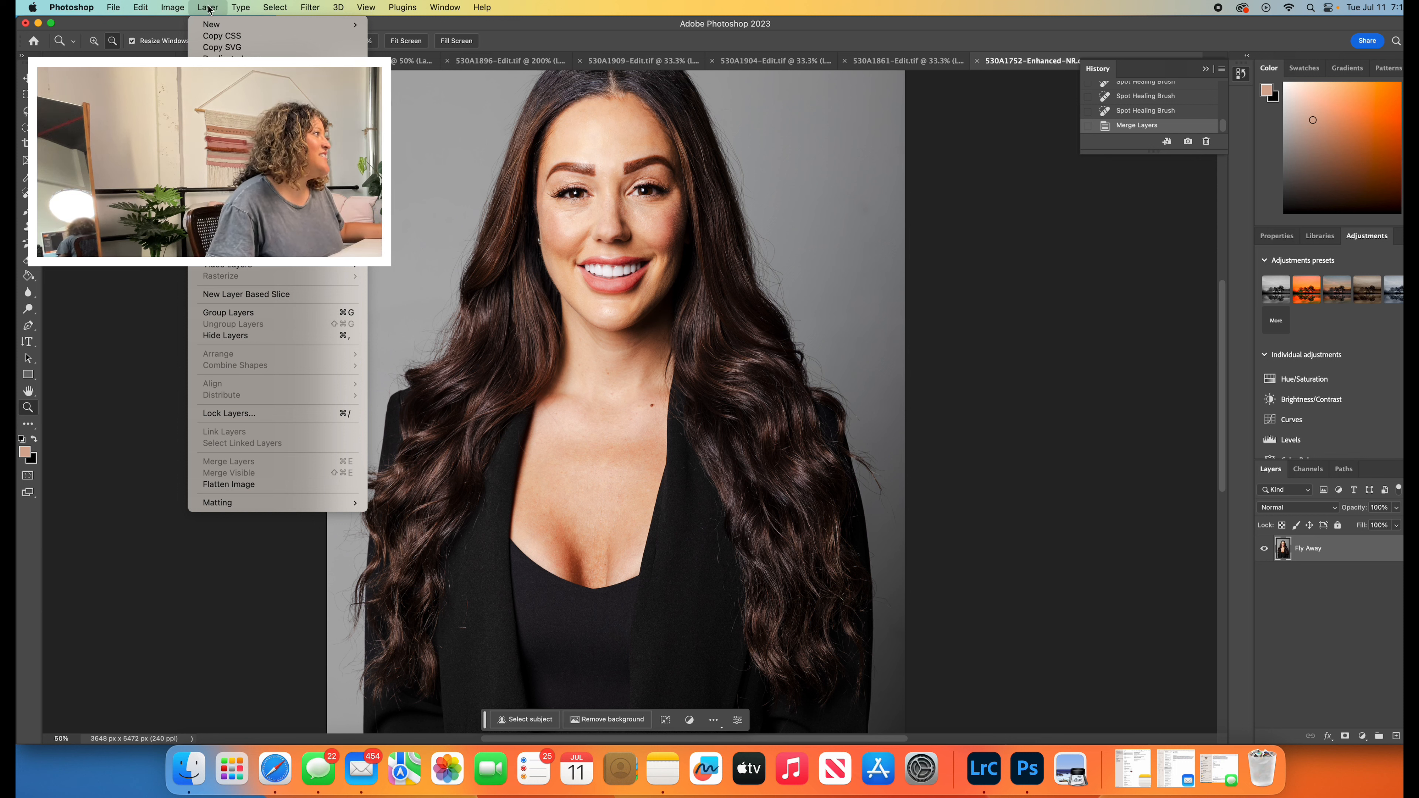
mouse_move(215, 26)
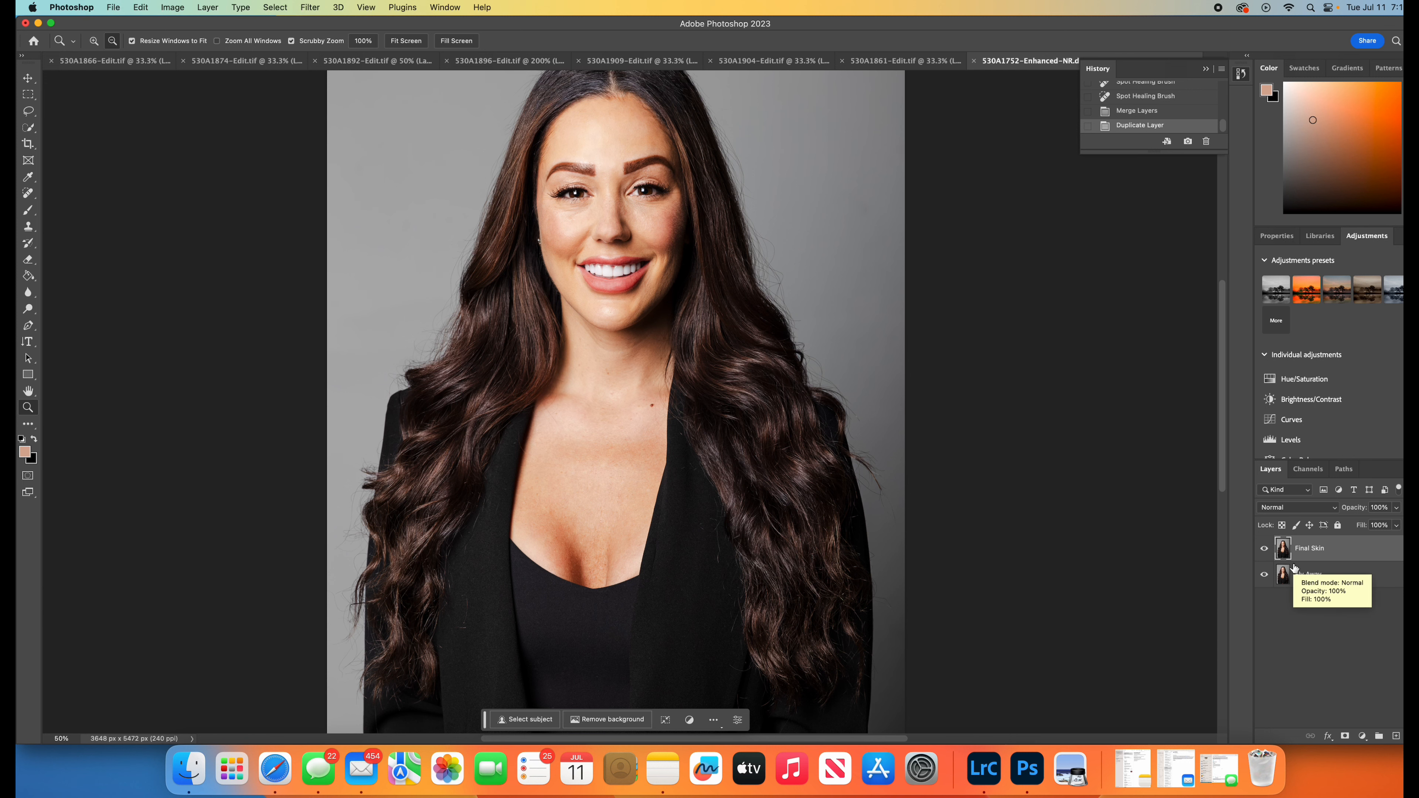
- Rename the Fly Away layer as Final Copy
click(1283, 576)
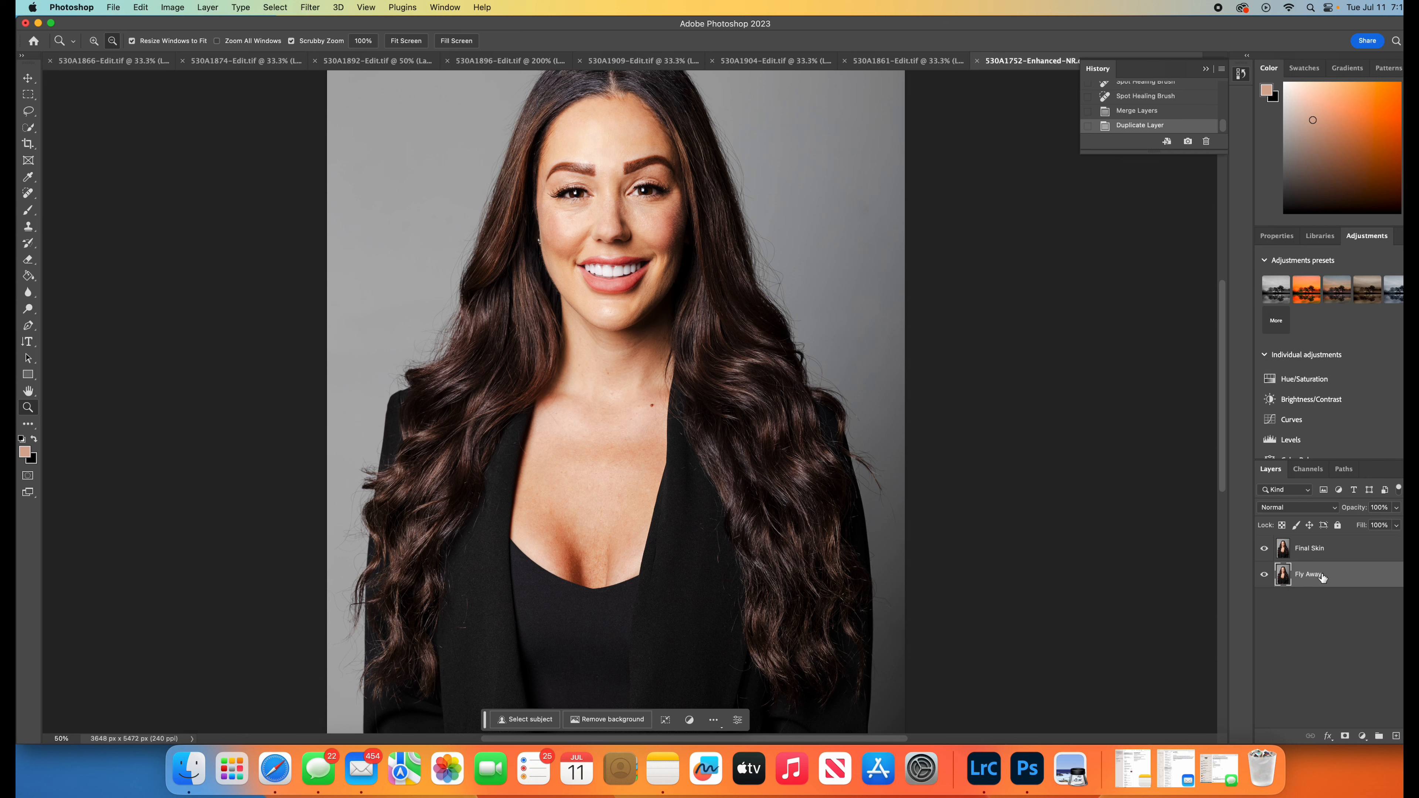
right_click(1319, 576)
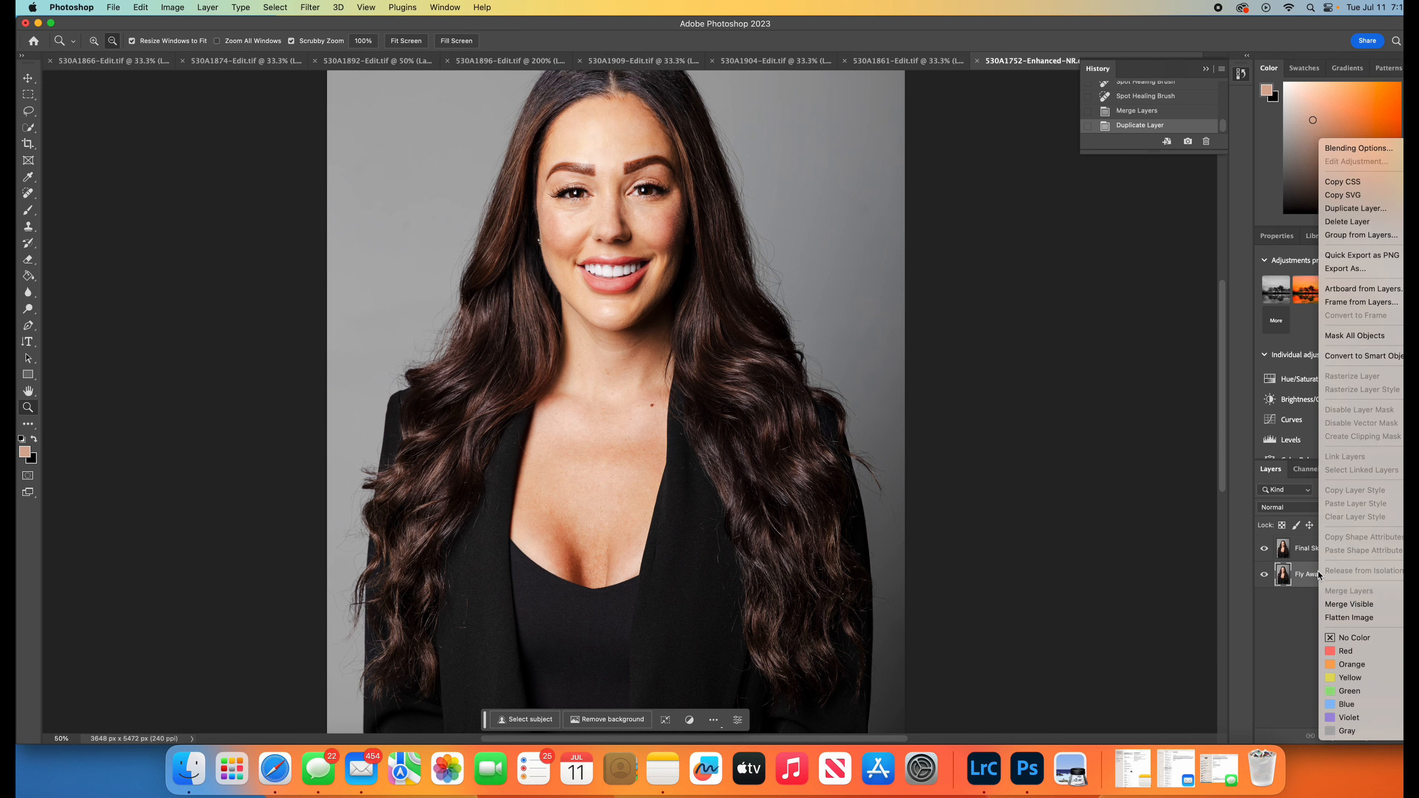
click(1311, 617)
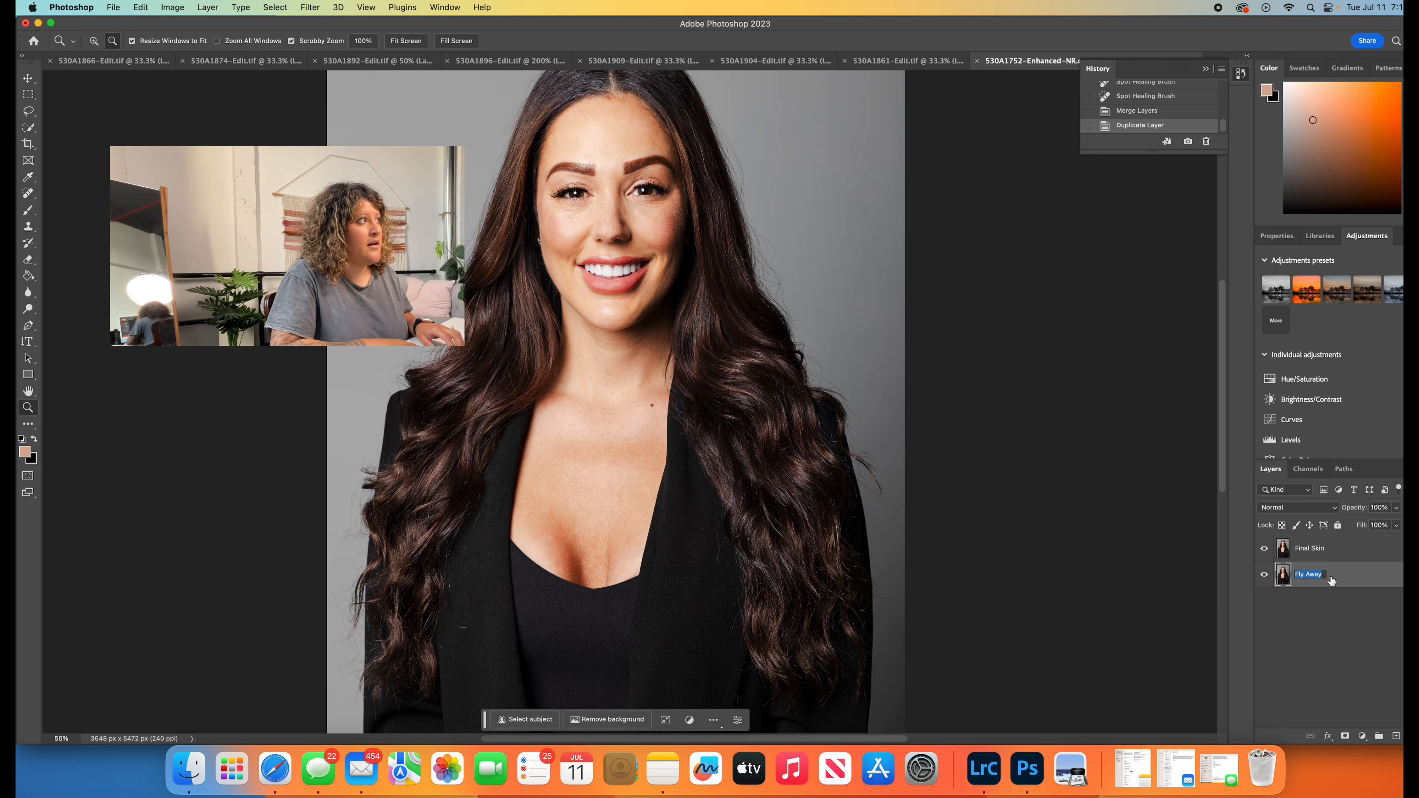
text(Final Copy)
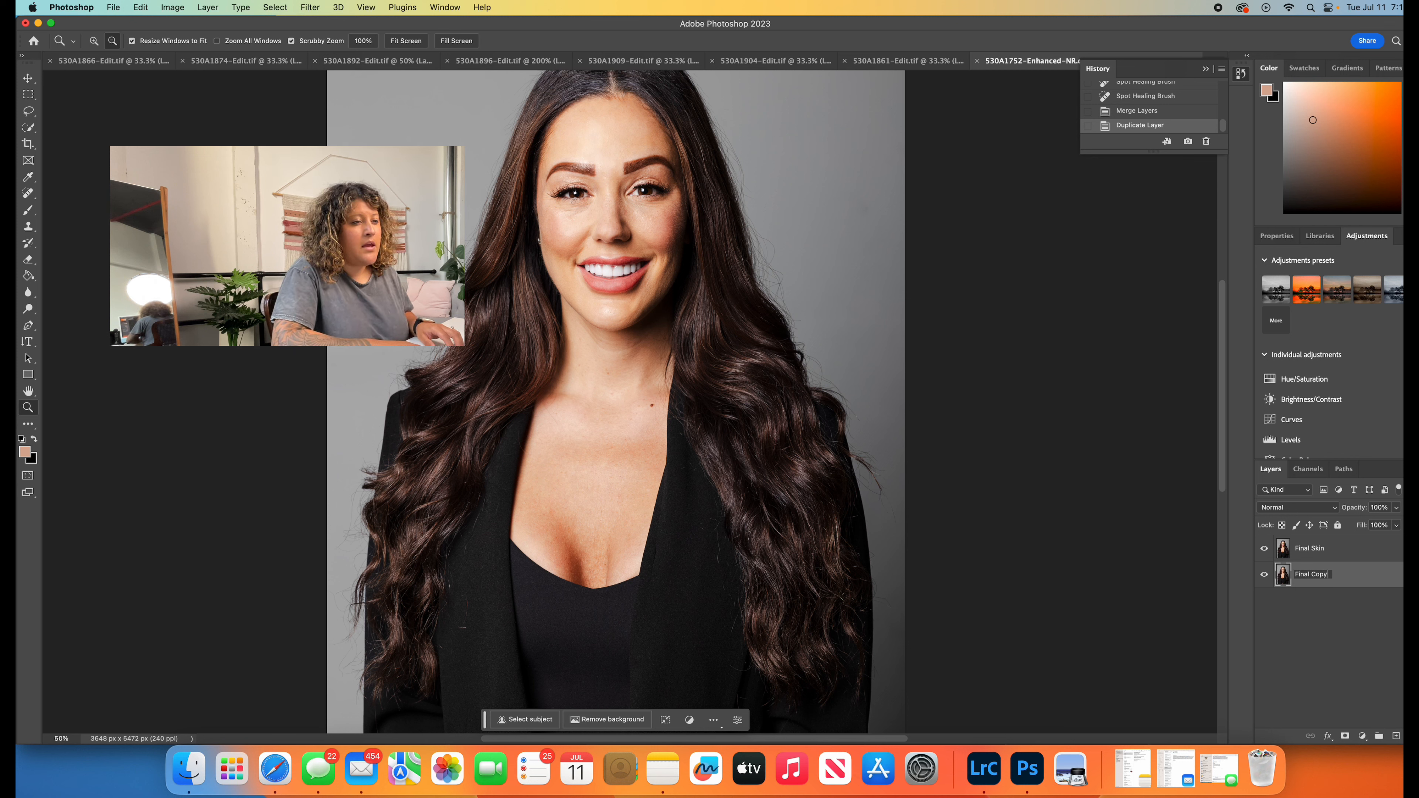
key(Return)
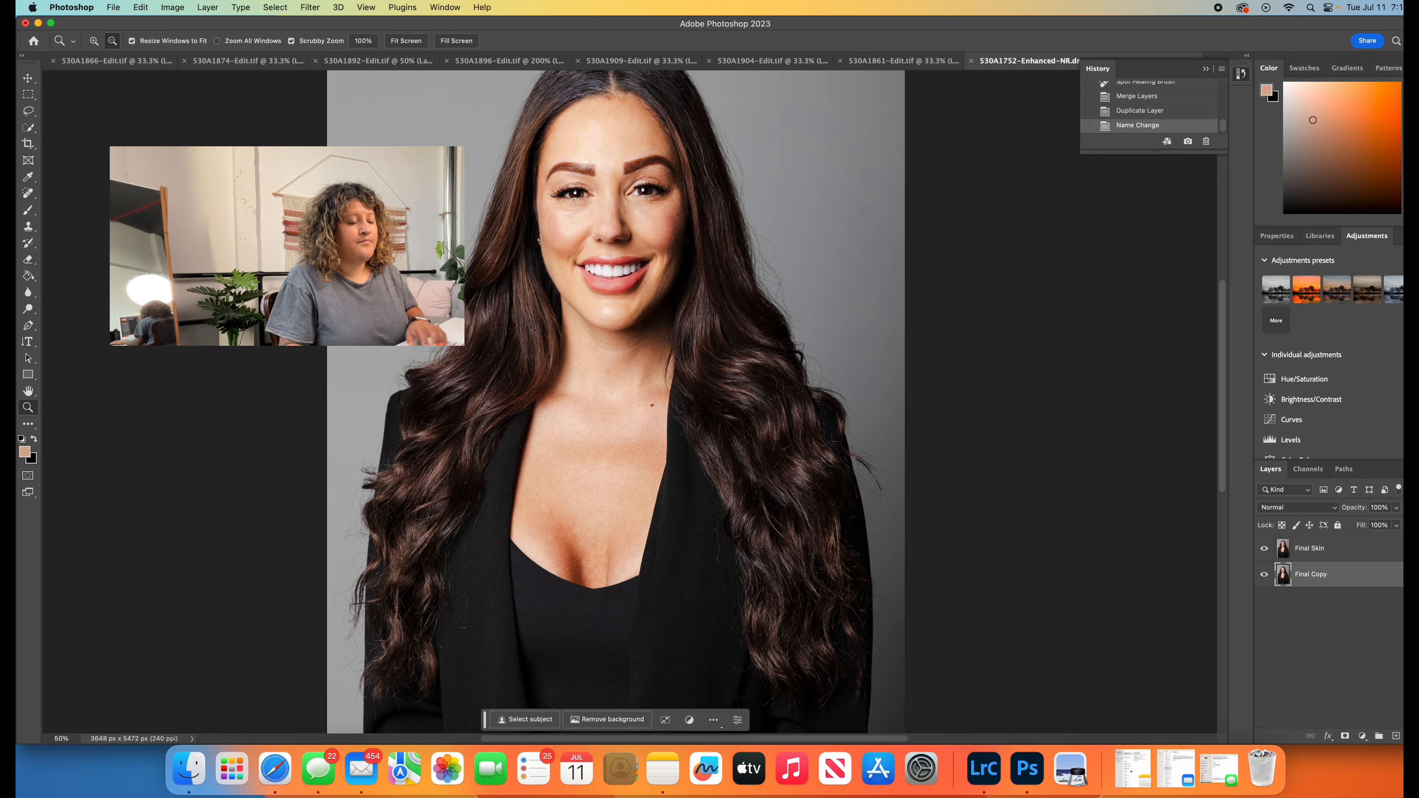
- Rename the layer beneath Final Skin as Main Layer
right_click(1313, 576)
click(1302, 578)
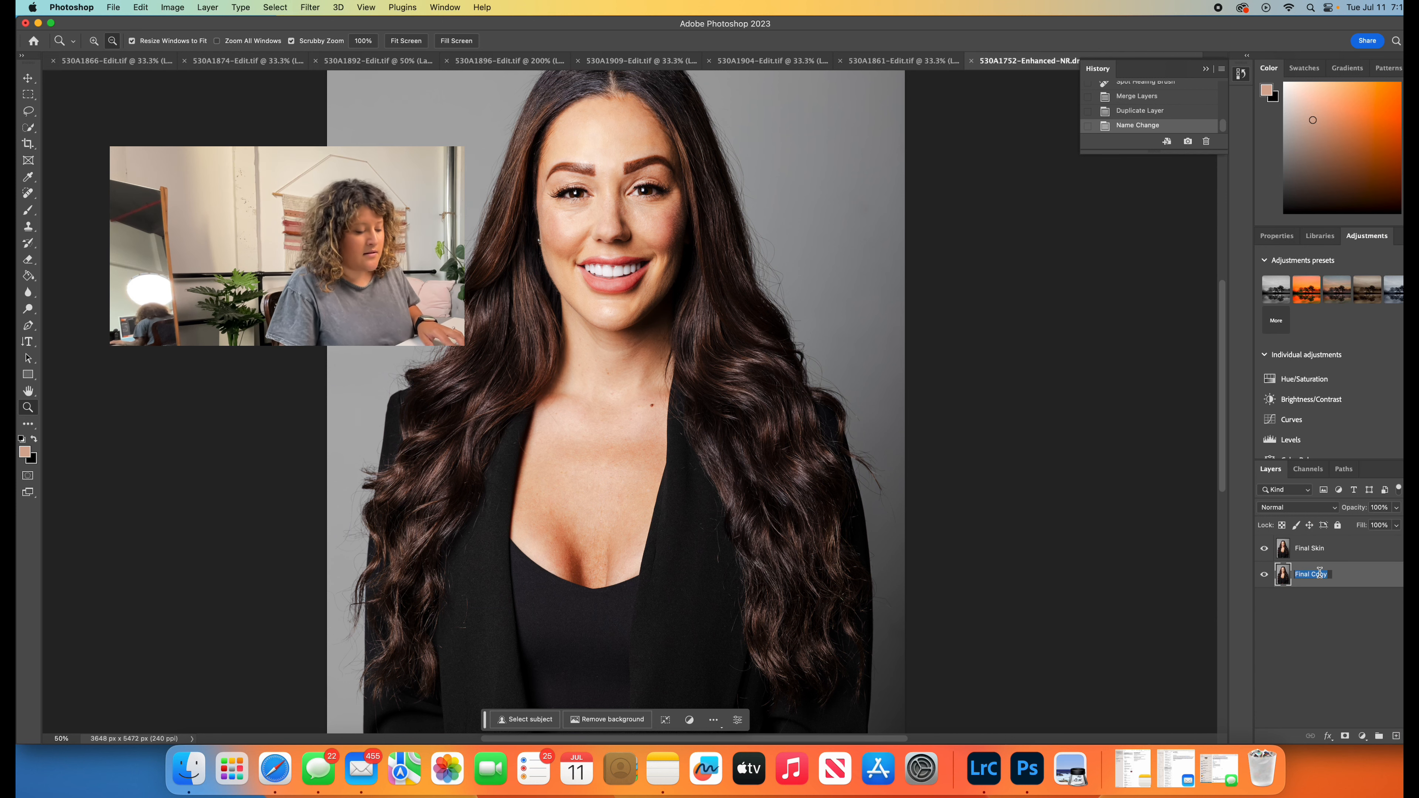
text(Main Layer)
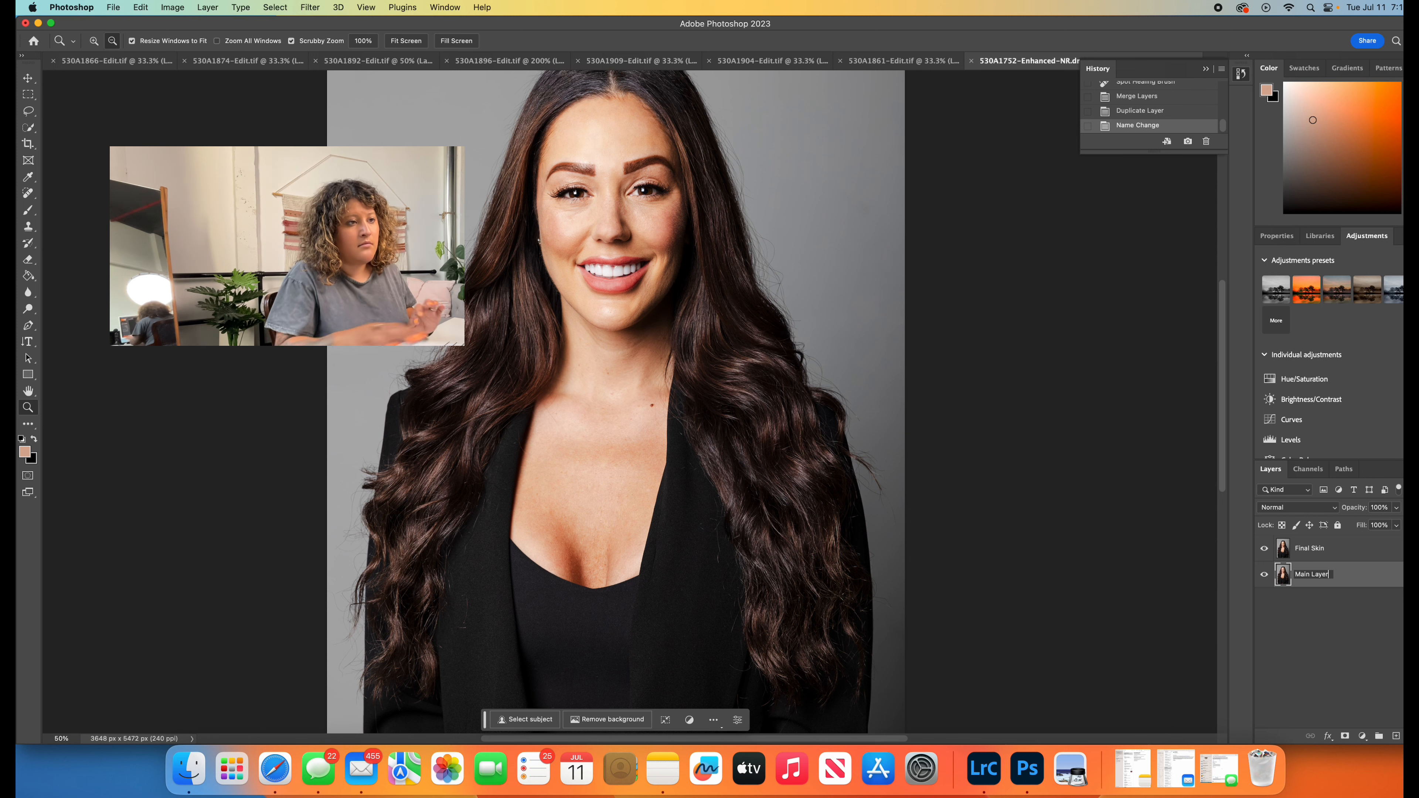
key(Return)
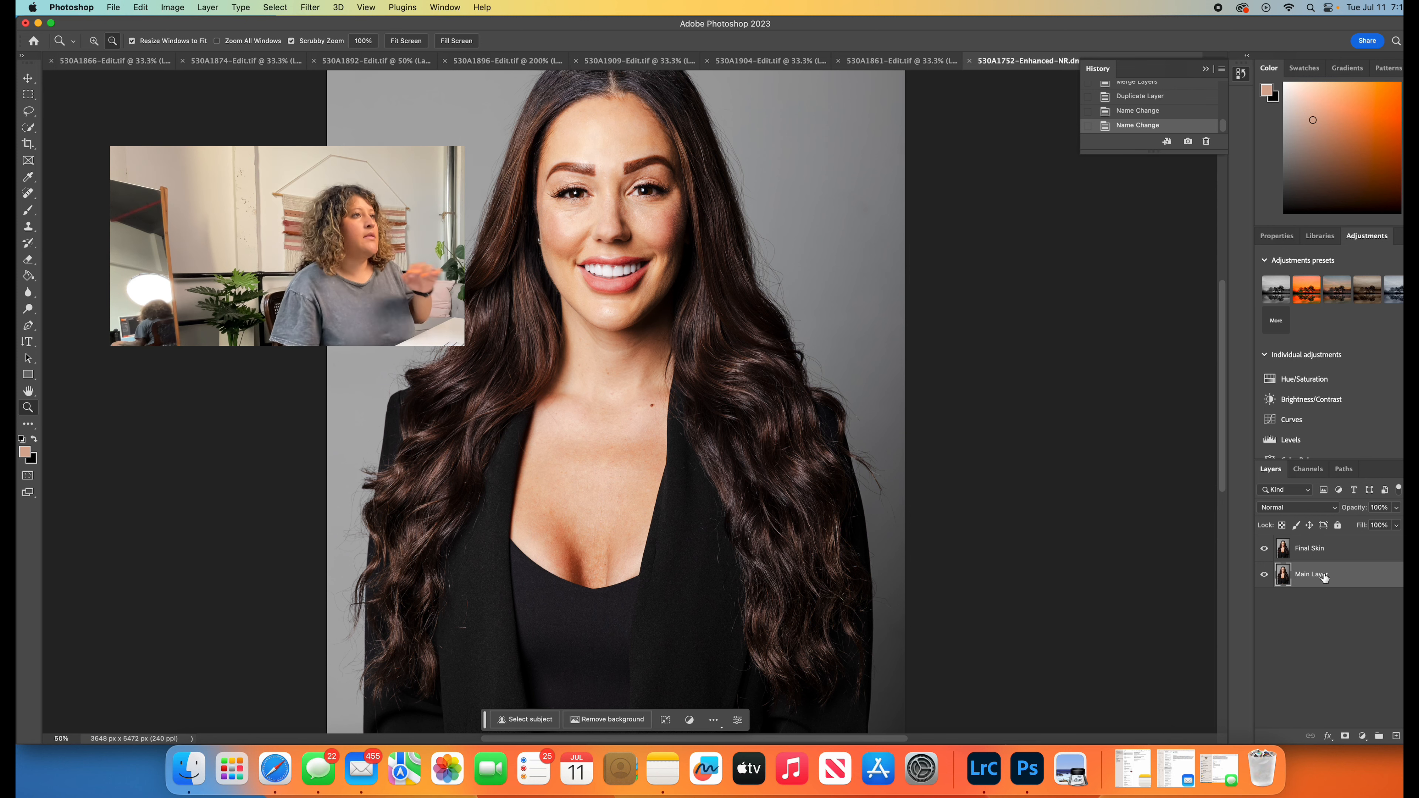
- Set the Brush to size 300 on the Final Skin layer and sample a skin tone from the upper chest
click(1326, 555)
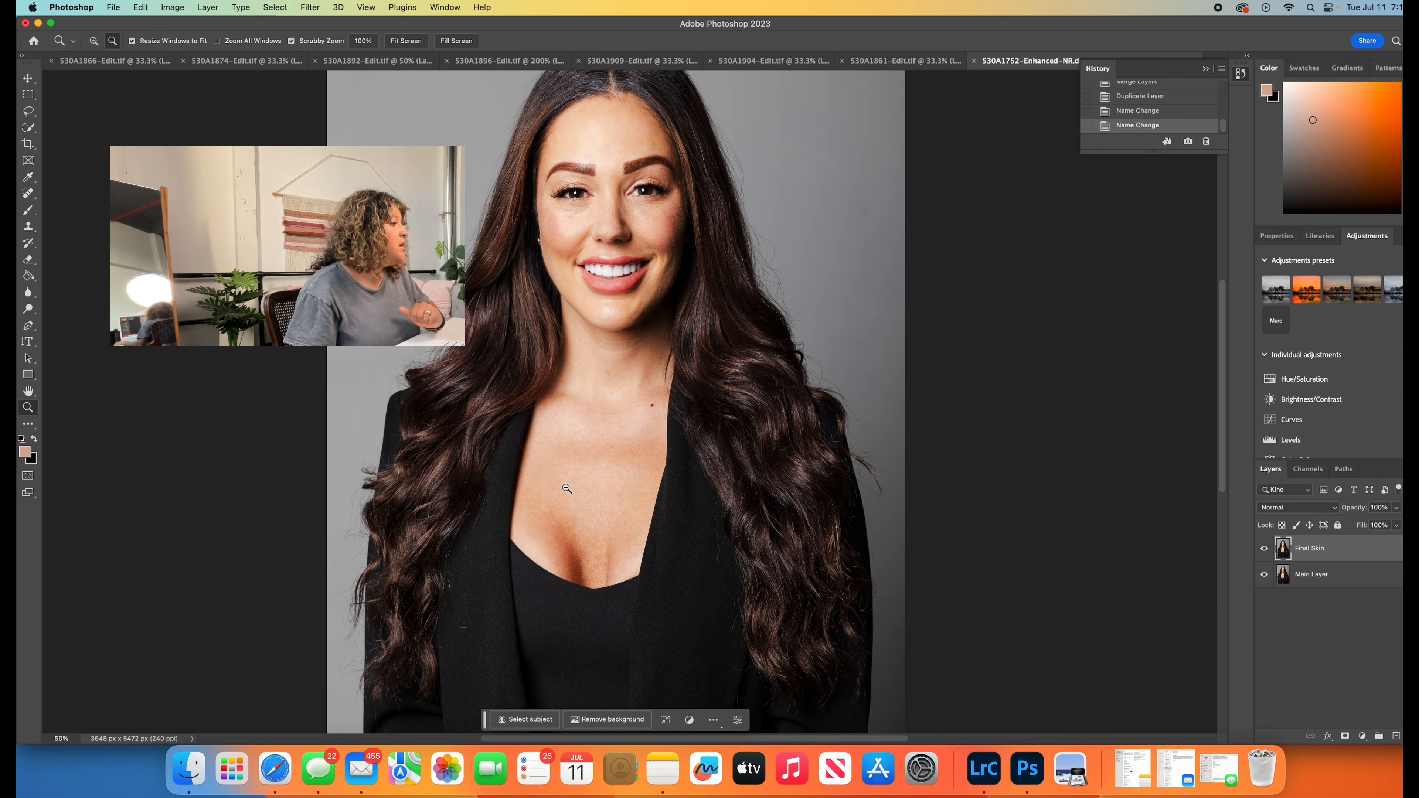
click(28, 210)
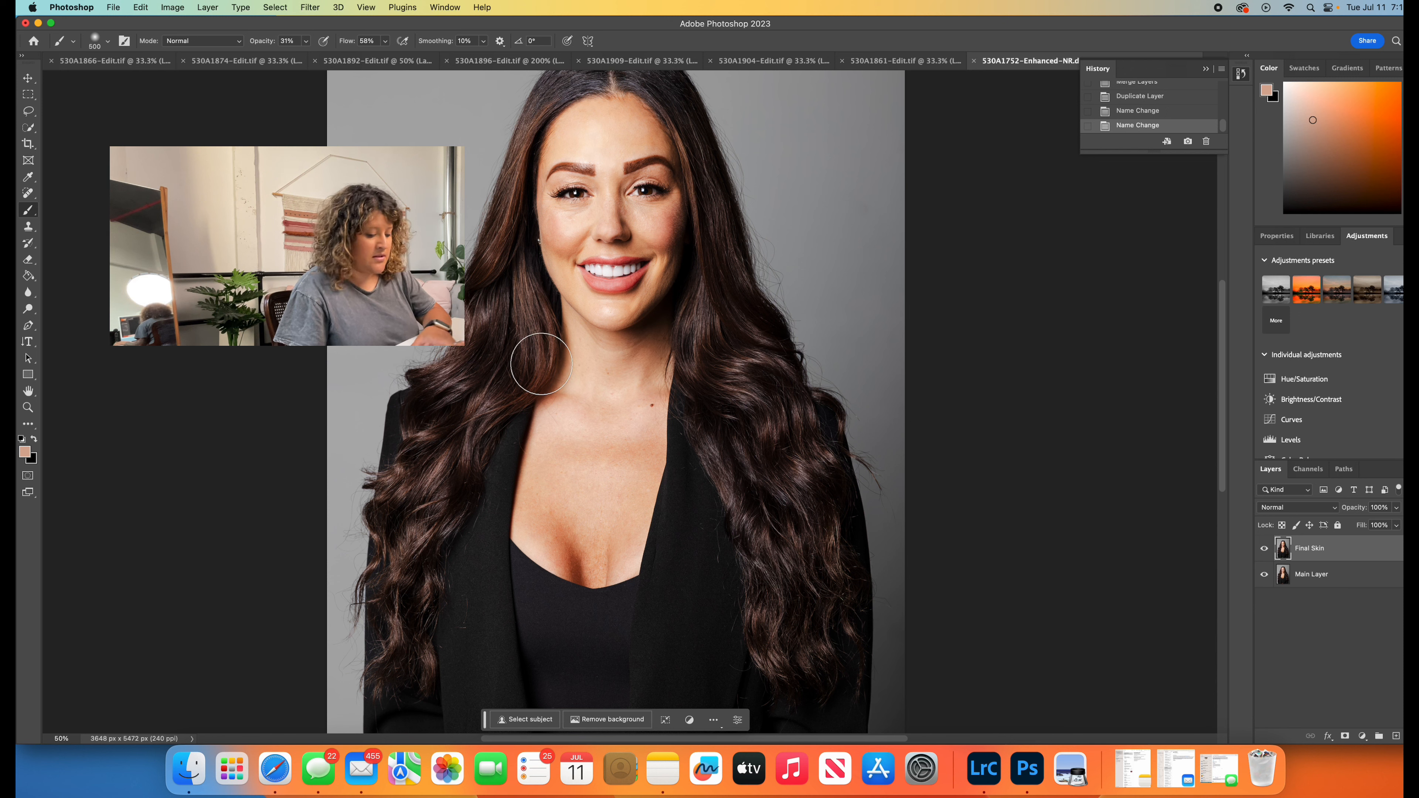
key(bracketleft)
key(bracketright)
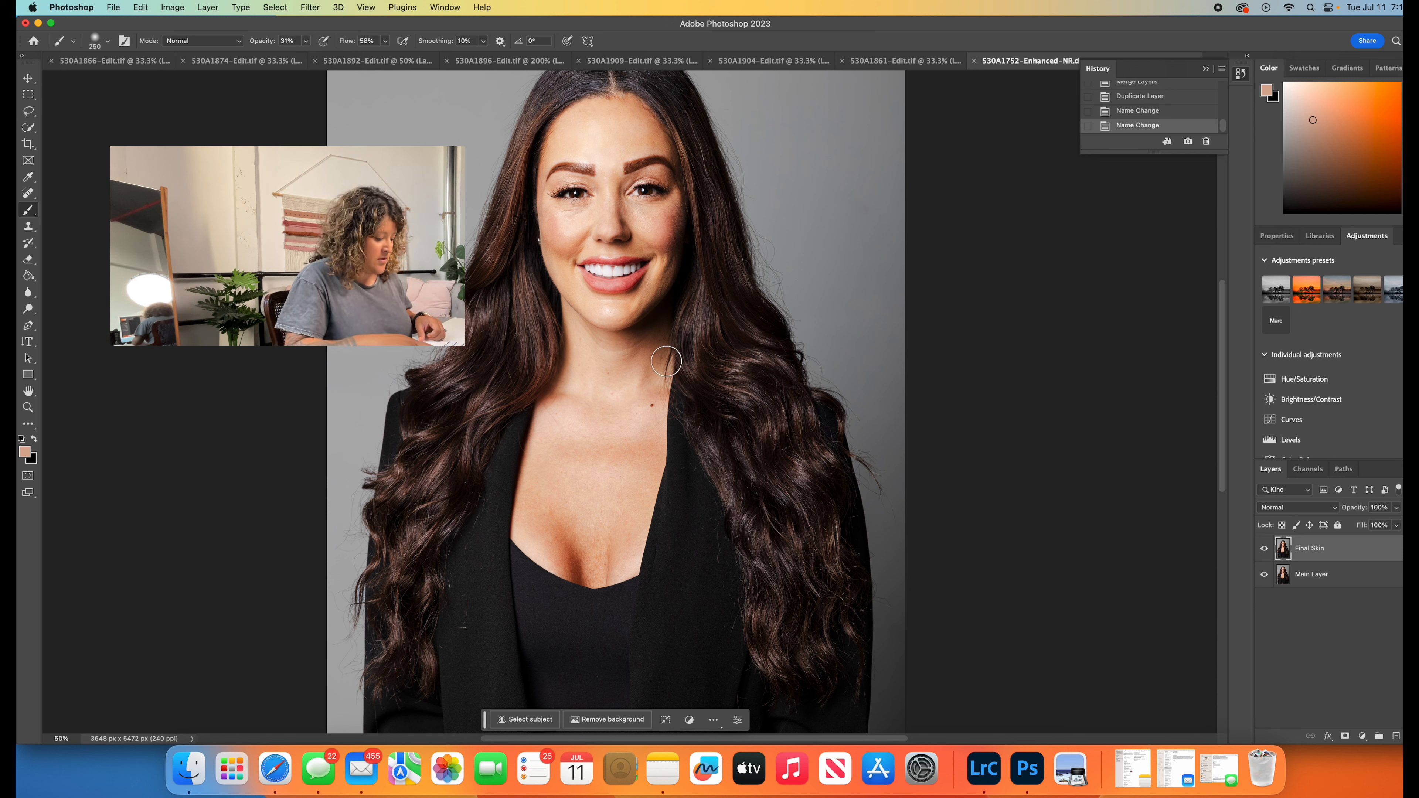
alt+click(603, 405)
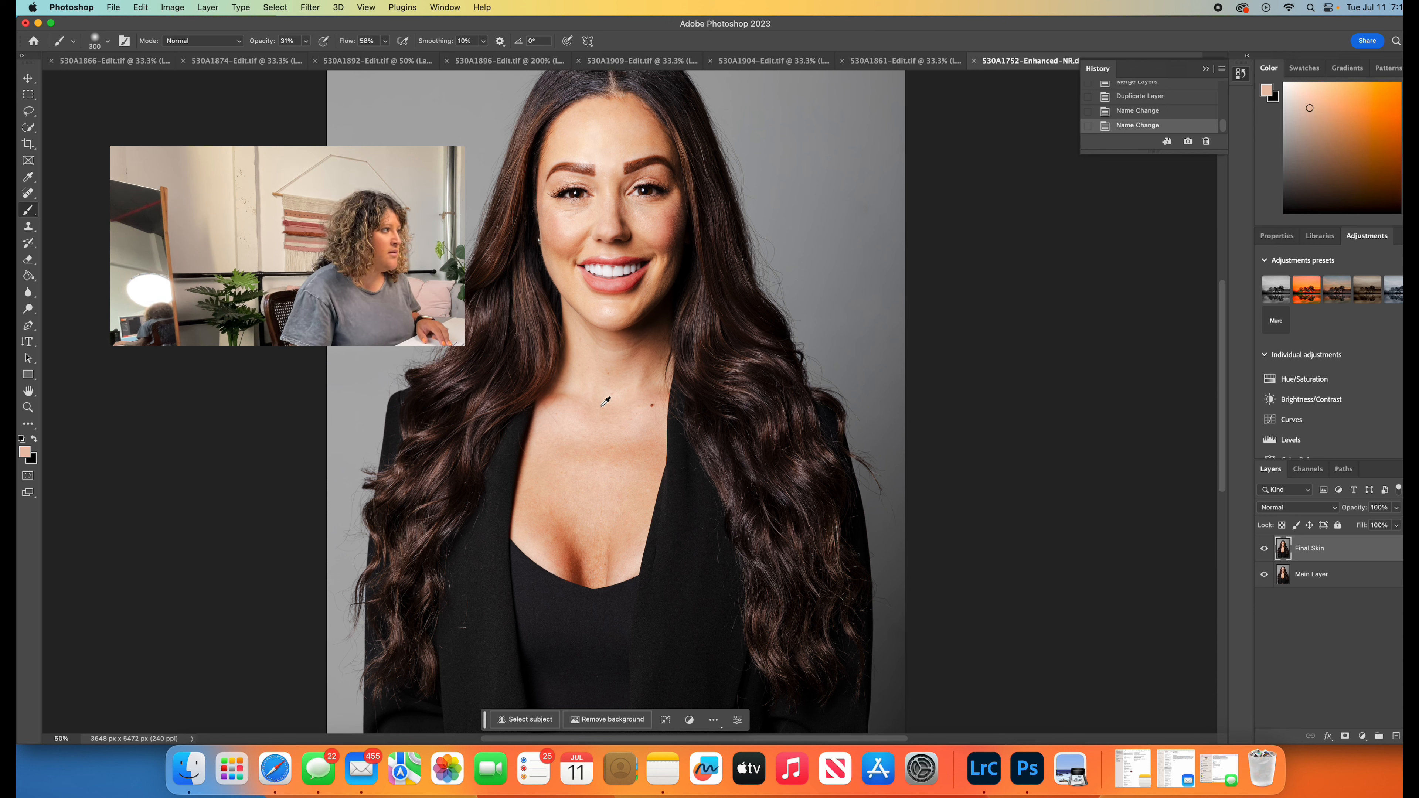
alt+click(587, 431)
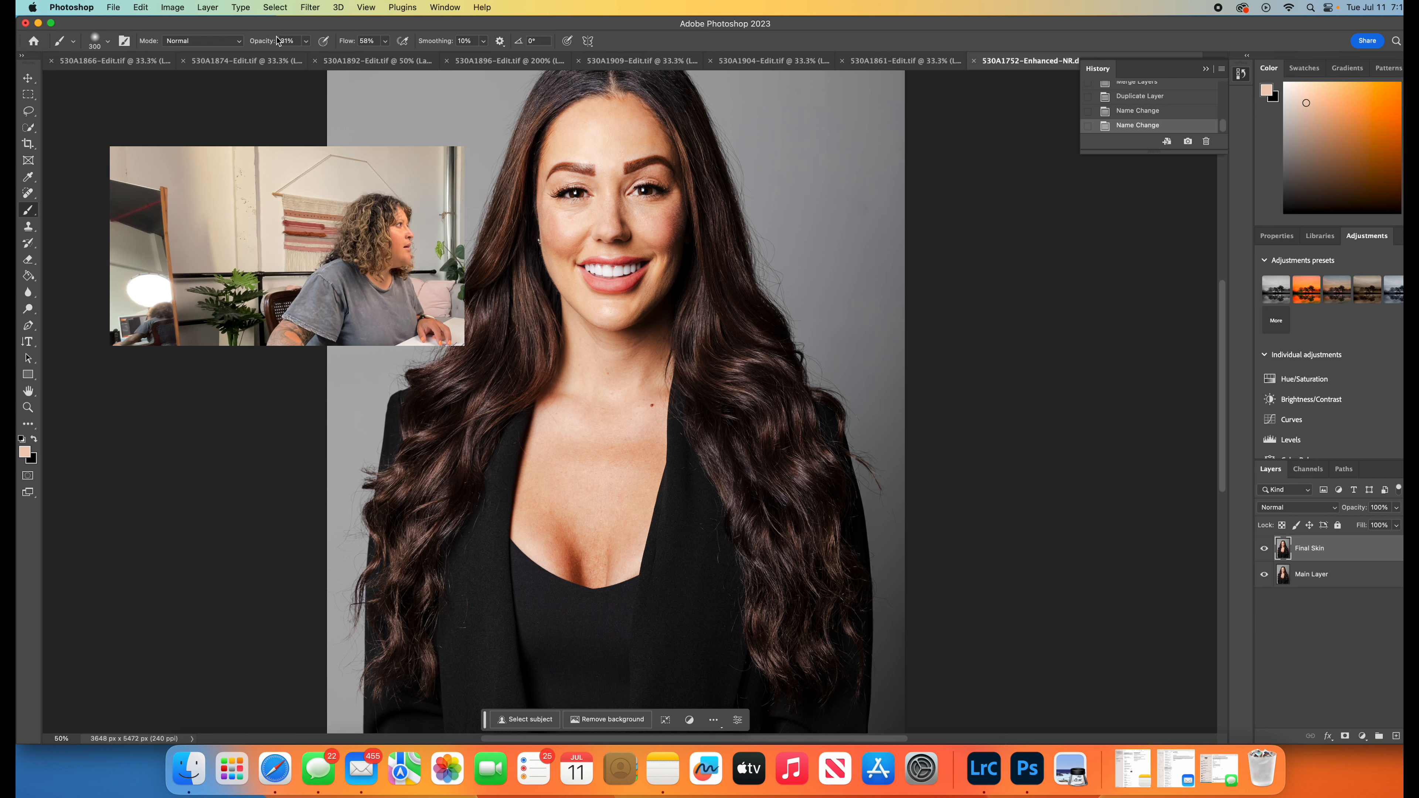
- Set the Brush opacity to 47% and its smoothing to 31%
click(306, 42)
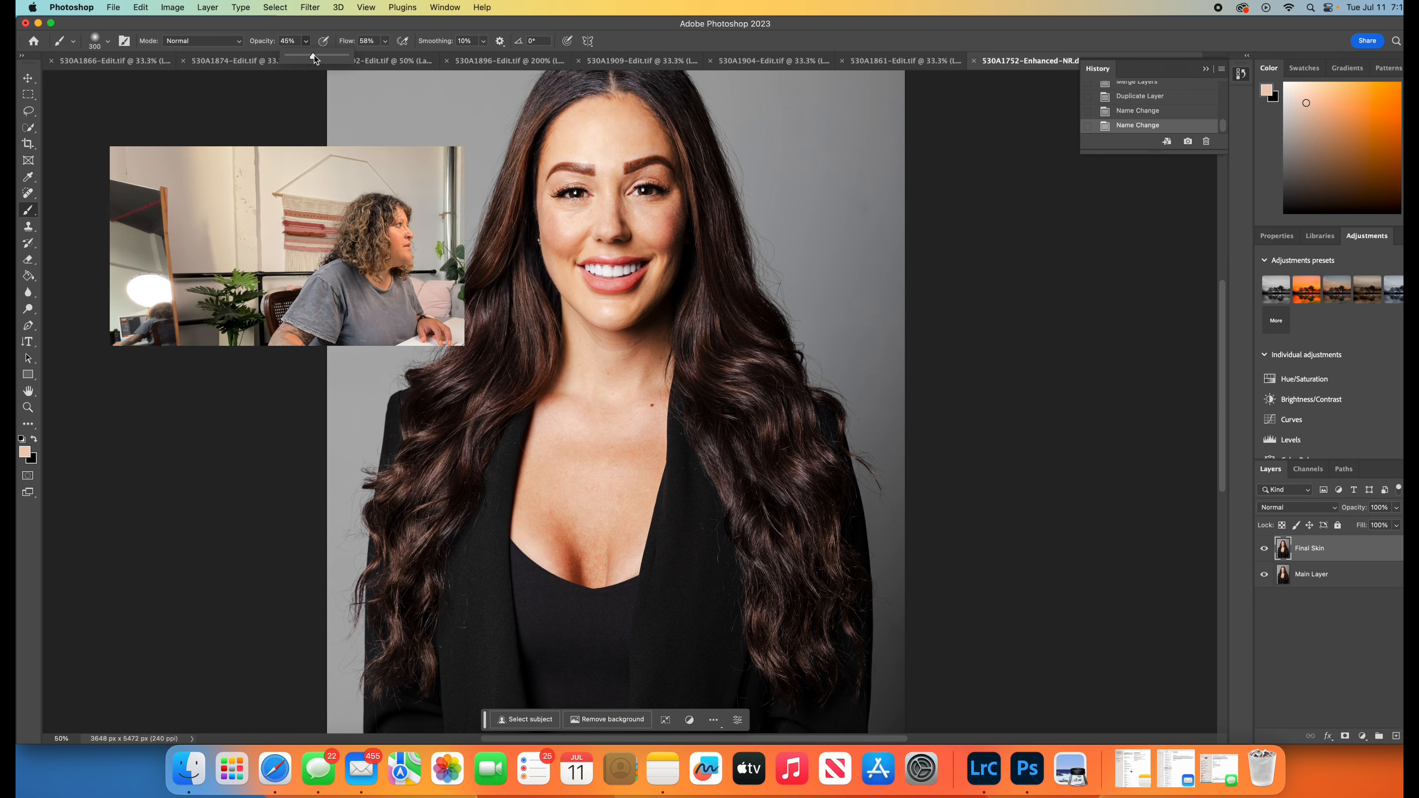
drag(316, 55, 317, 54)
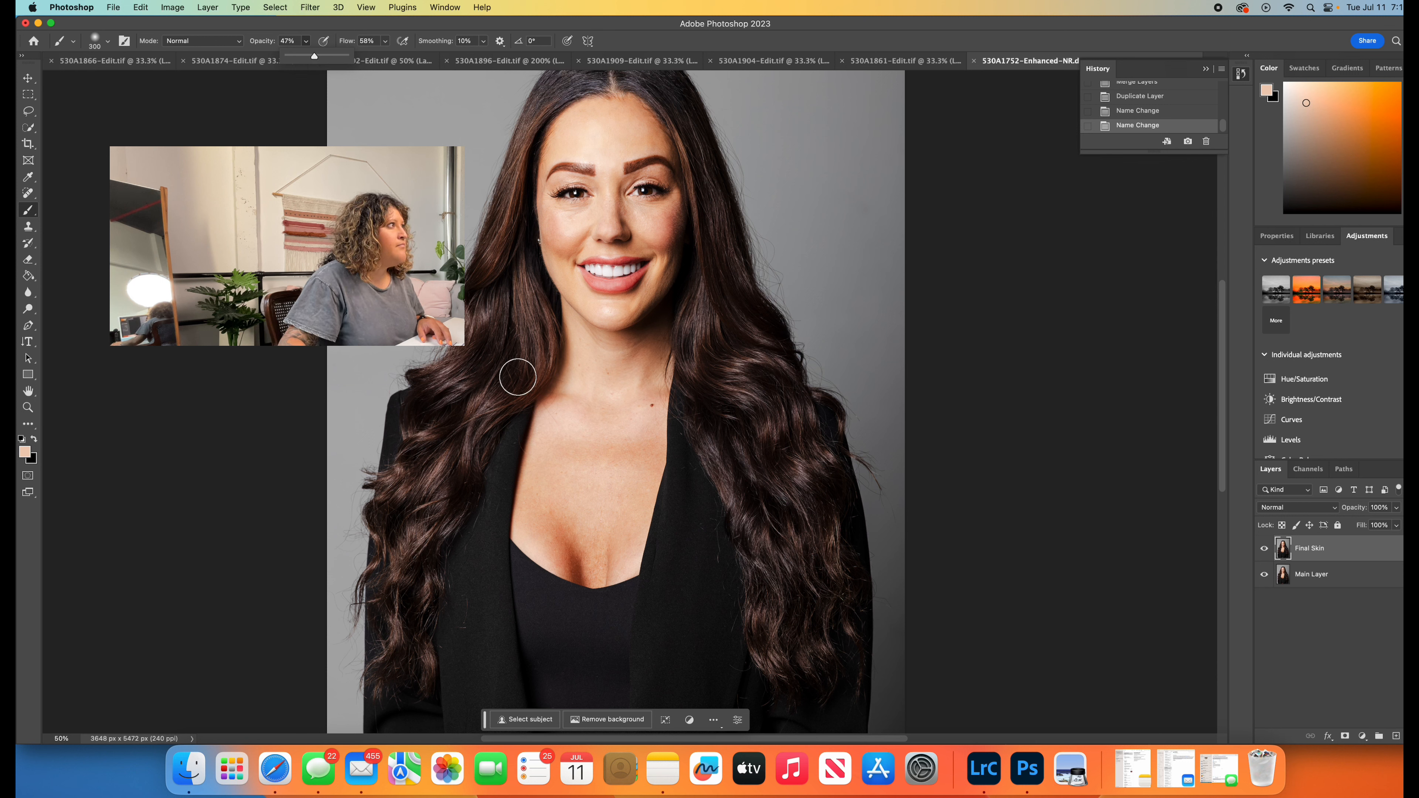
click(485, 42)
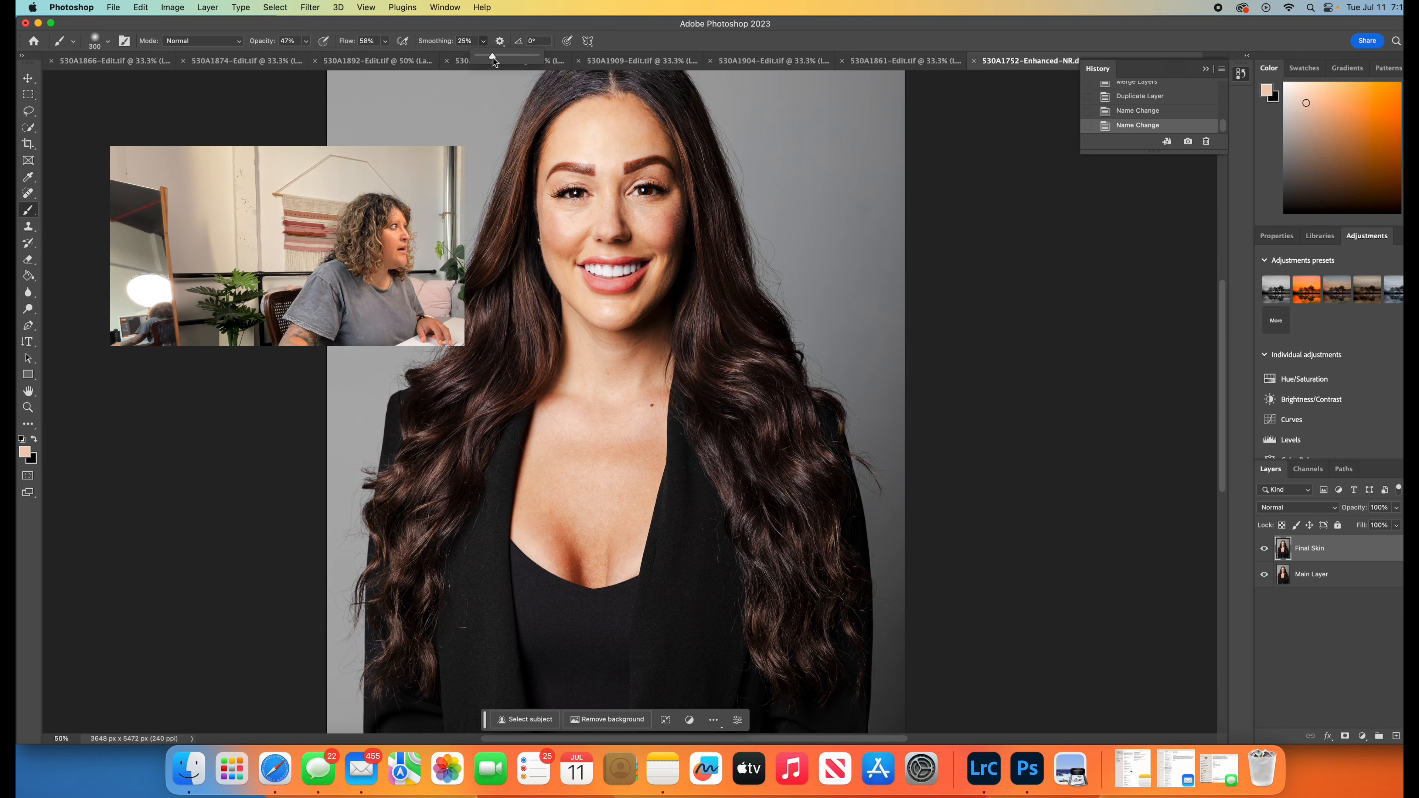
drag(493, 57, 496, 57)
- Paint sampled skin tones over the neck and upper chest on the Final Skin layer to even out the skin
click(584, 377)
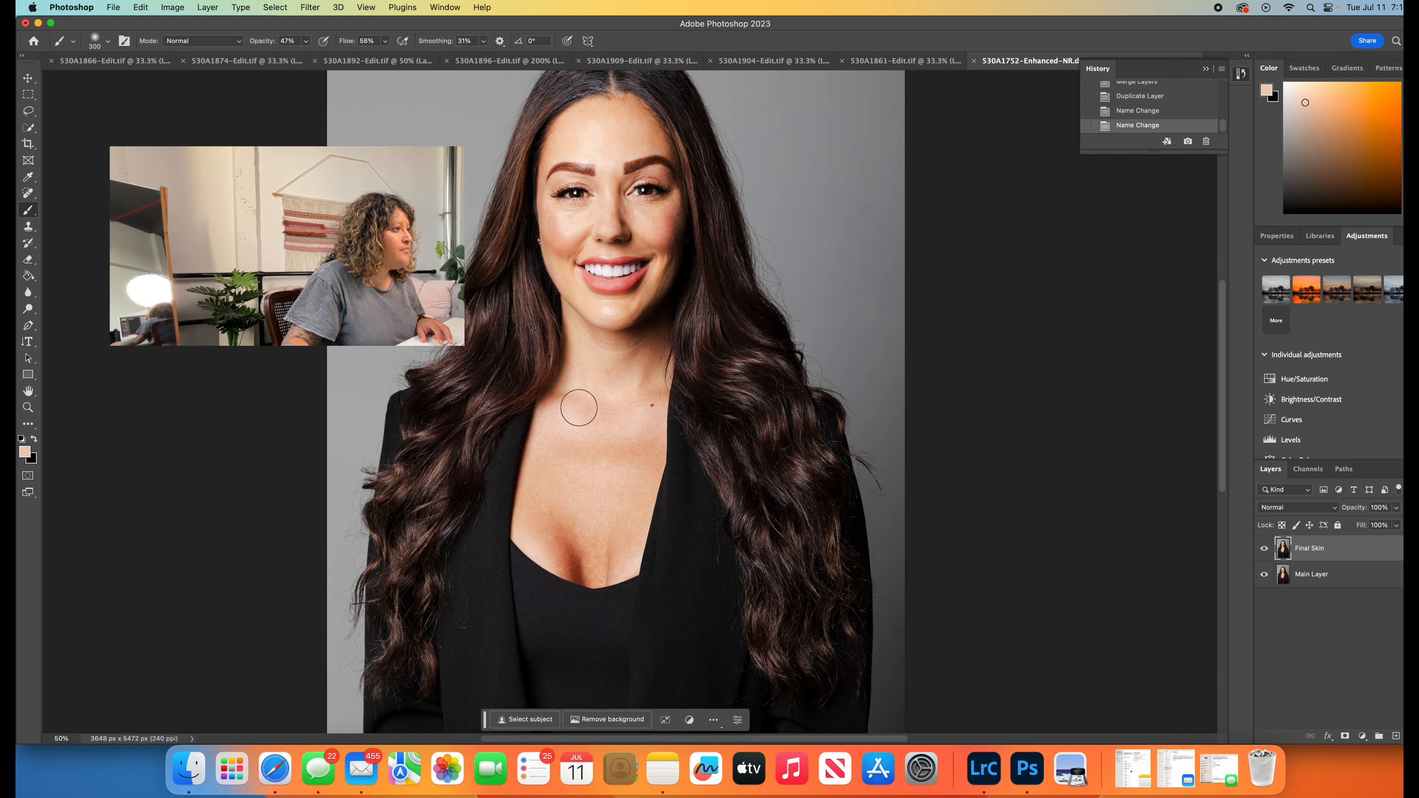
alt+click(637, 367)
mouse_move(596, 390)
mouse_down()
mouse_move(660, 377)
mouse_move(638, 390)
mouse_move(642, 417)
mouse_up()
alt+click(653, 372)
alt+click(643, 426)
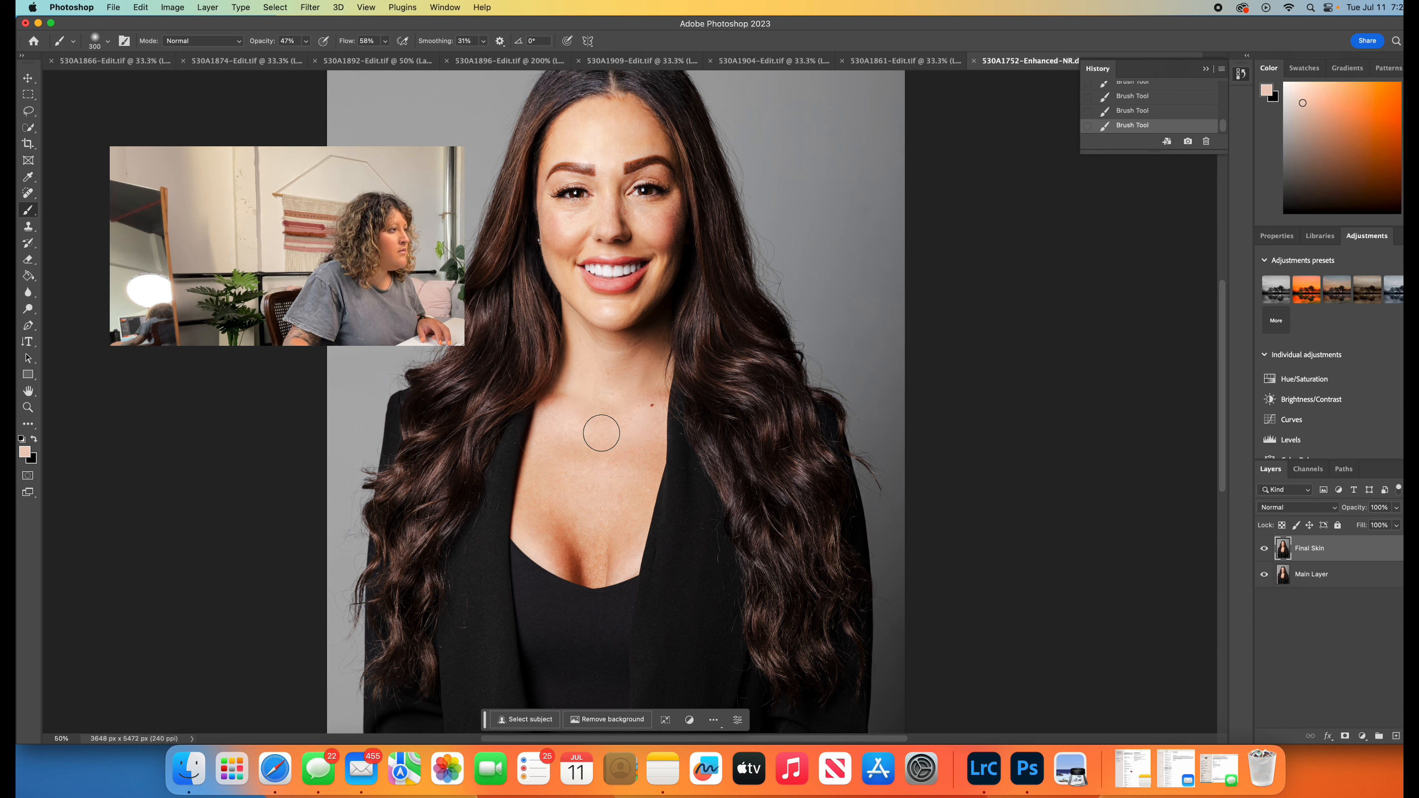
alt+click(551, 438)
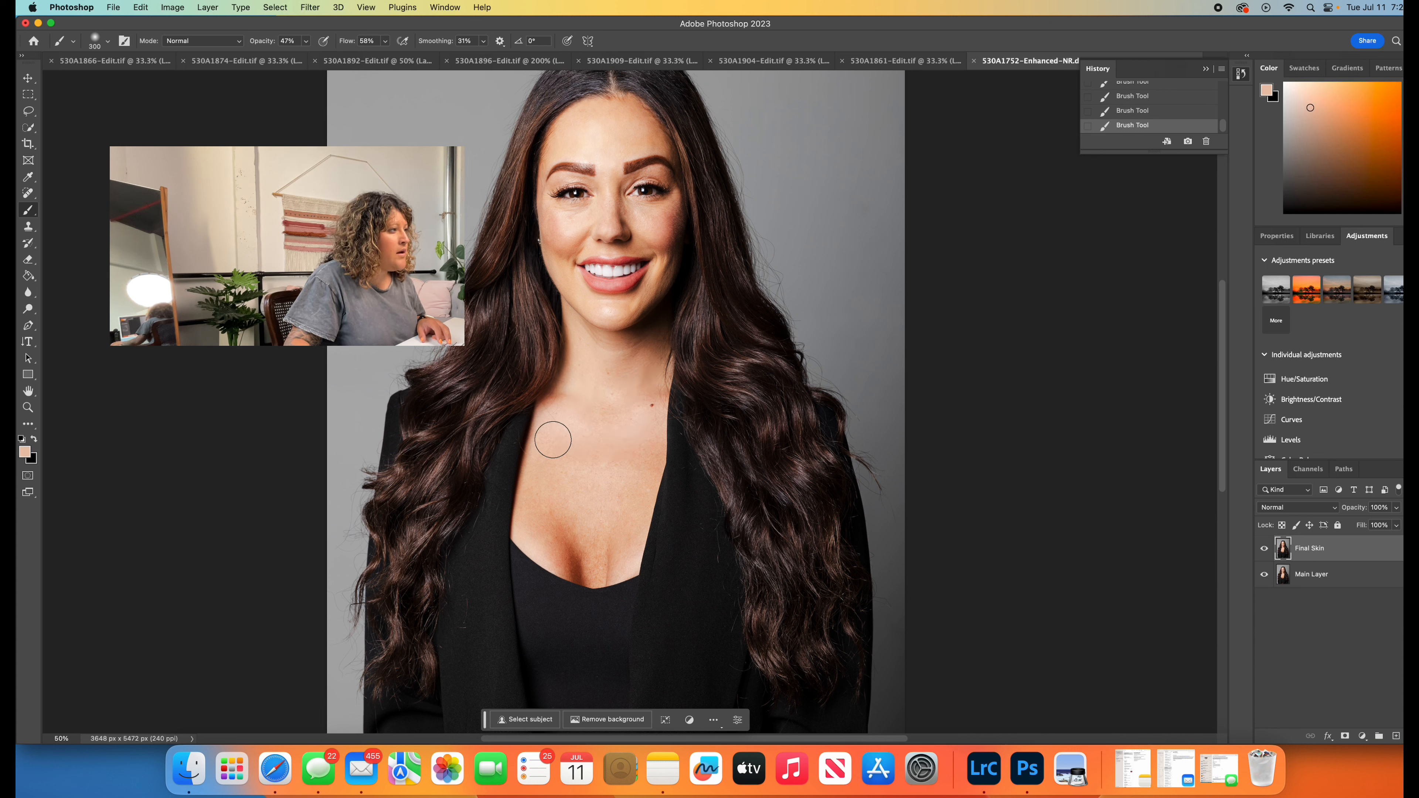
- Sample skin tones around the middle of the chest and paint them over the shadows above the neckline of the top
alt+click(591, 447)
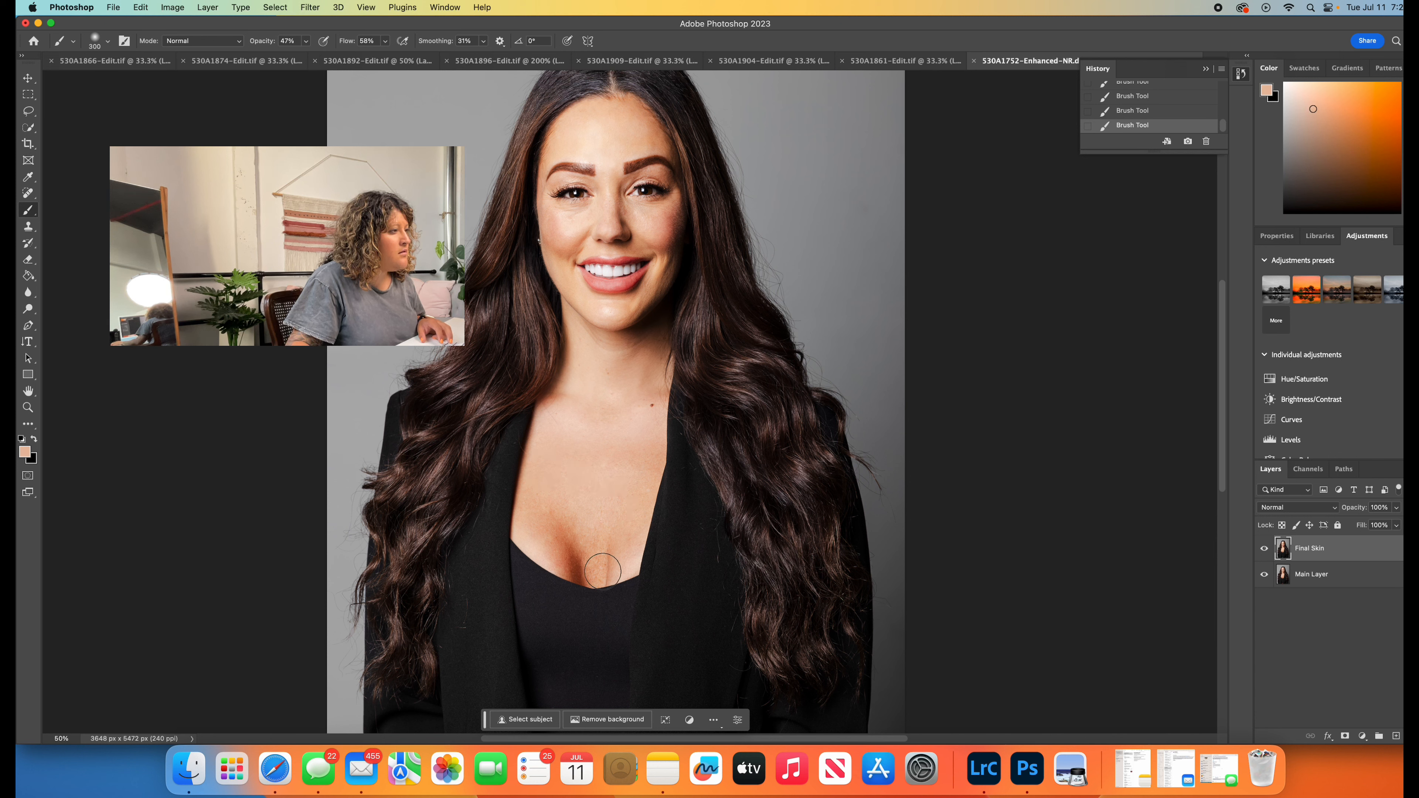
alt+click(569, 527)
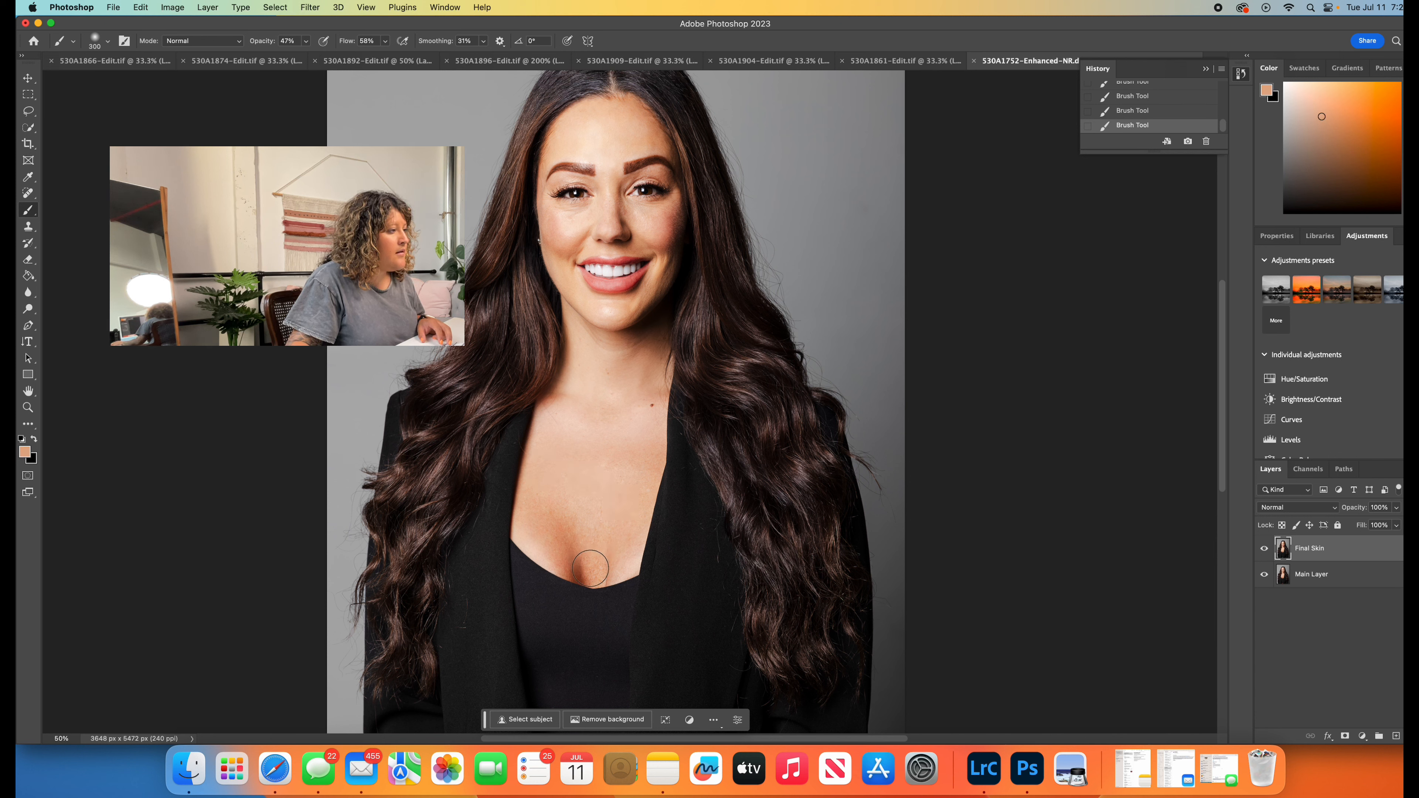
alt+click(596, 555)
alt+click(564, 529)
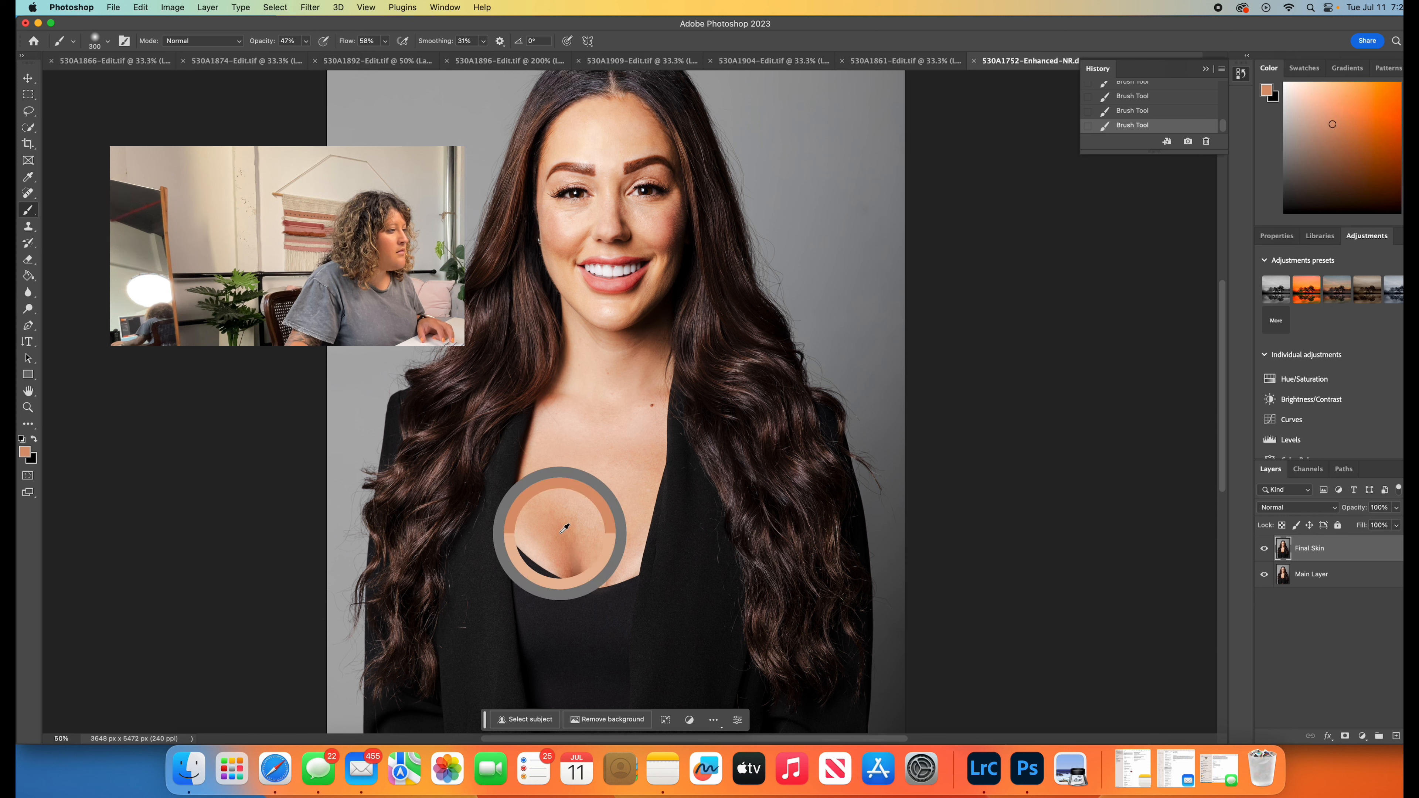
alt+click(577, 529)
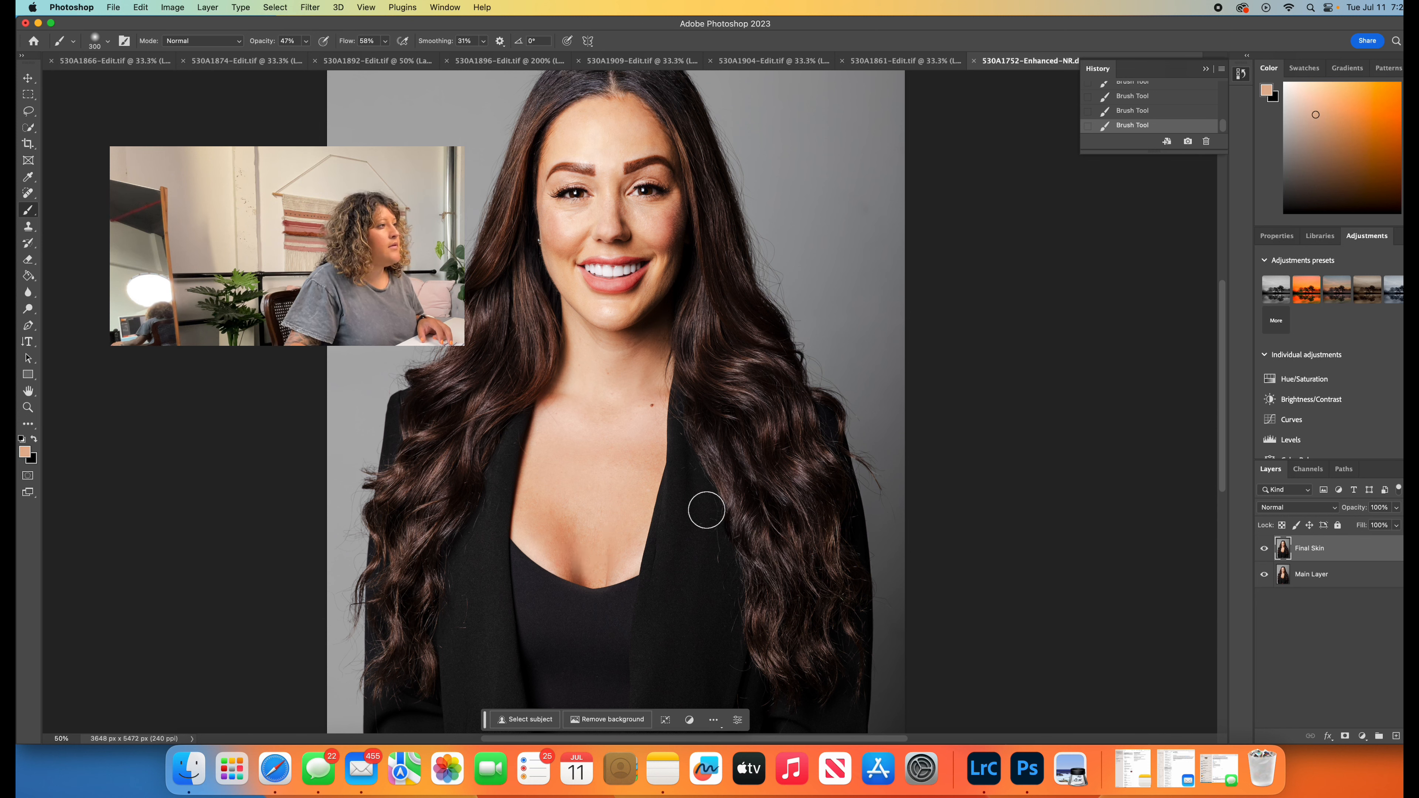
- Revert the last neck stroke and repaint the shaded neck beneath the jaw with sampled tones at brush size 200
alt+click(639, 344)
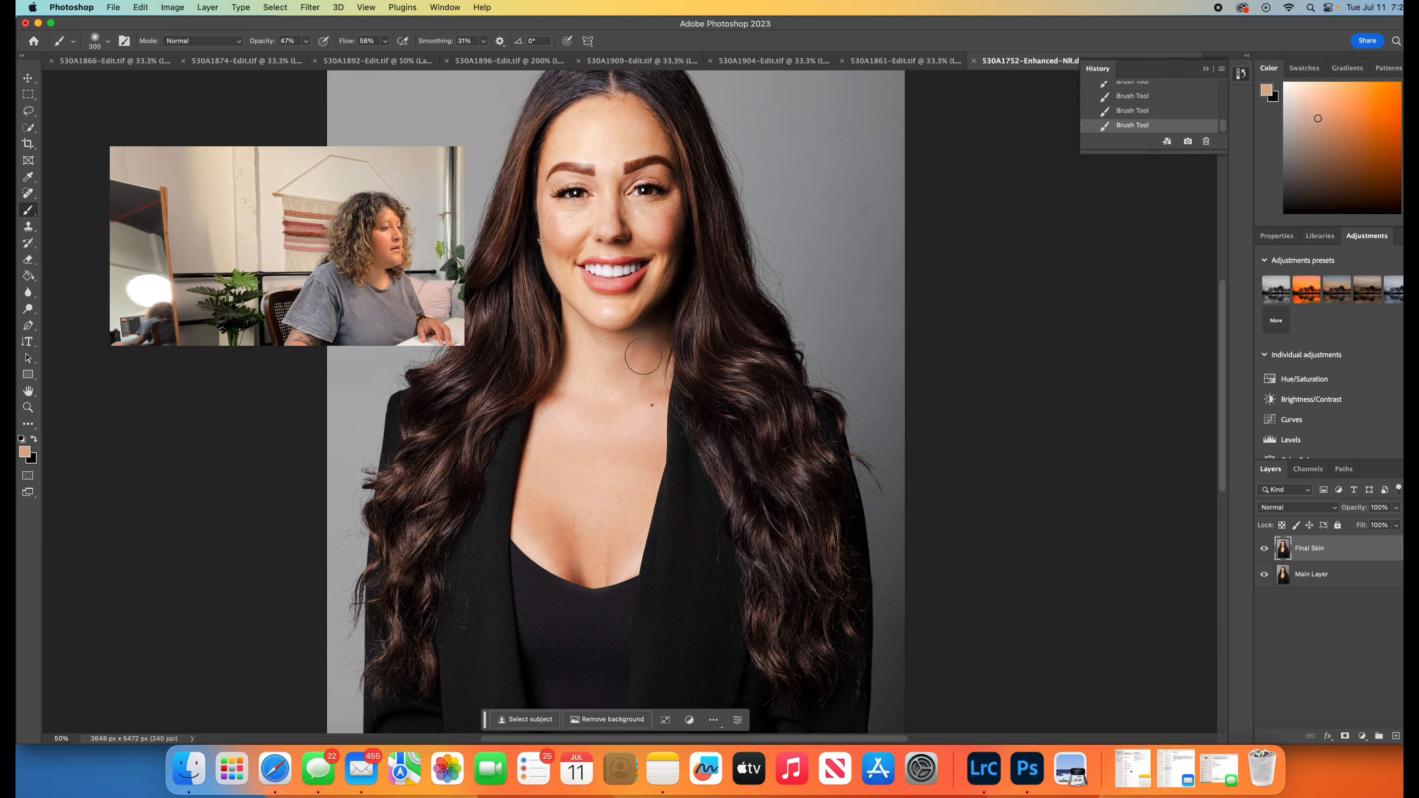
click(1135, 111)
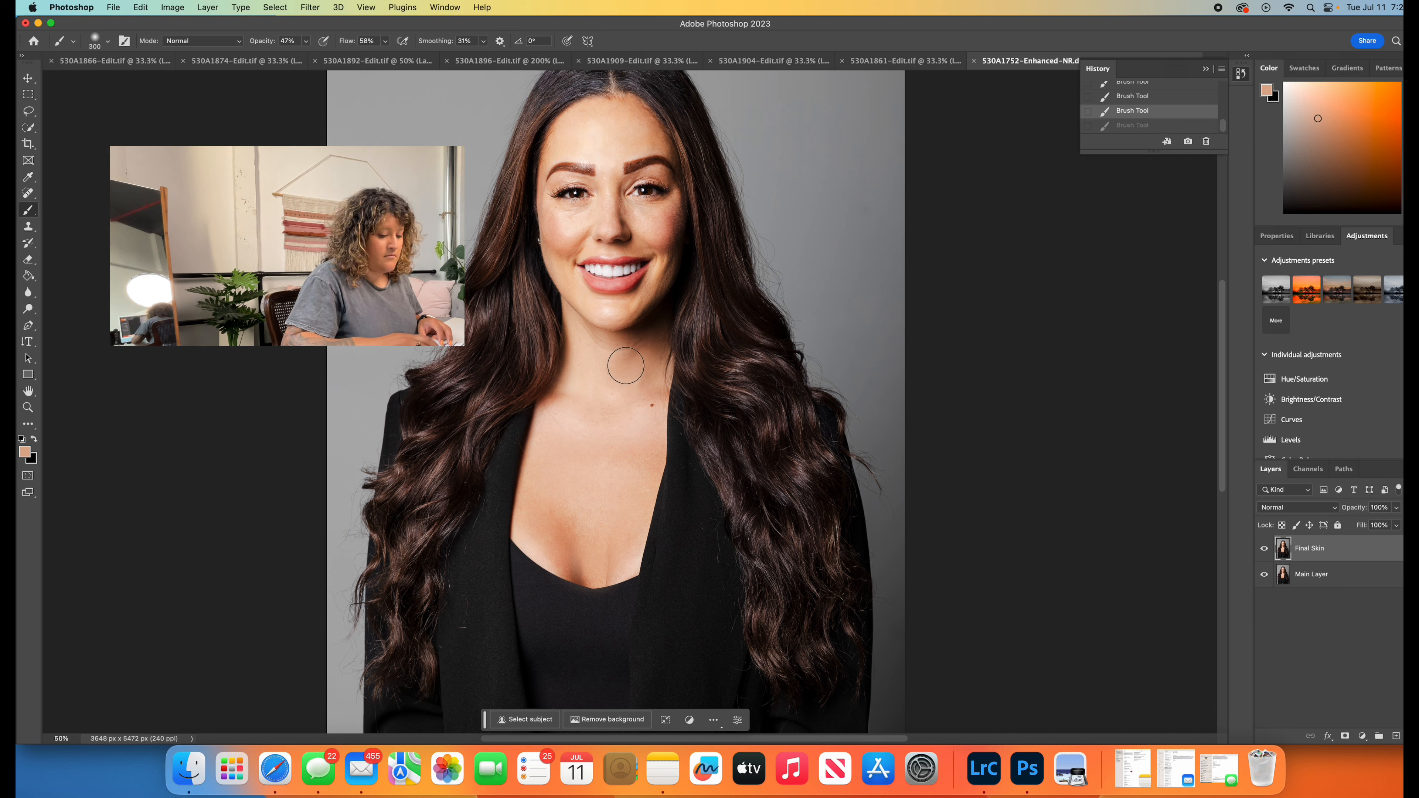
key(bracketleft)
key(bracketleft)
alt+click(644, 359)
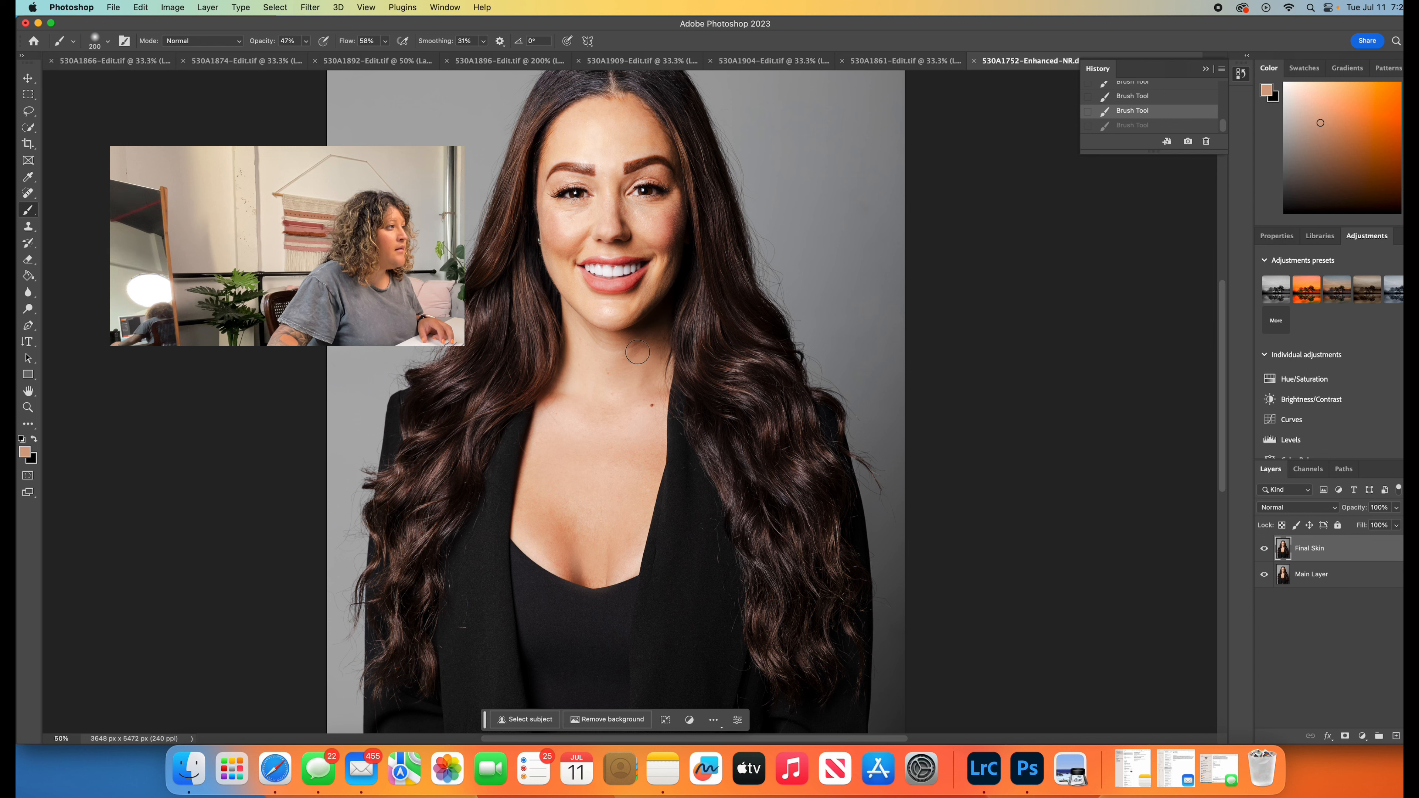
mouse_move(637, 352)
mouse_down()
mouse_move(612, 343)
mouse_move(653, 335)
mouse_up()
alt+click(657, 331)
alt+click(654, 337)
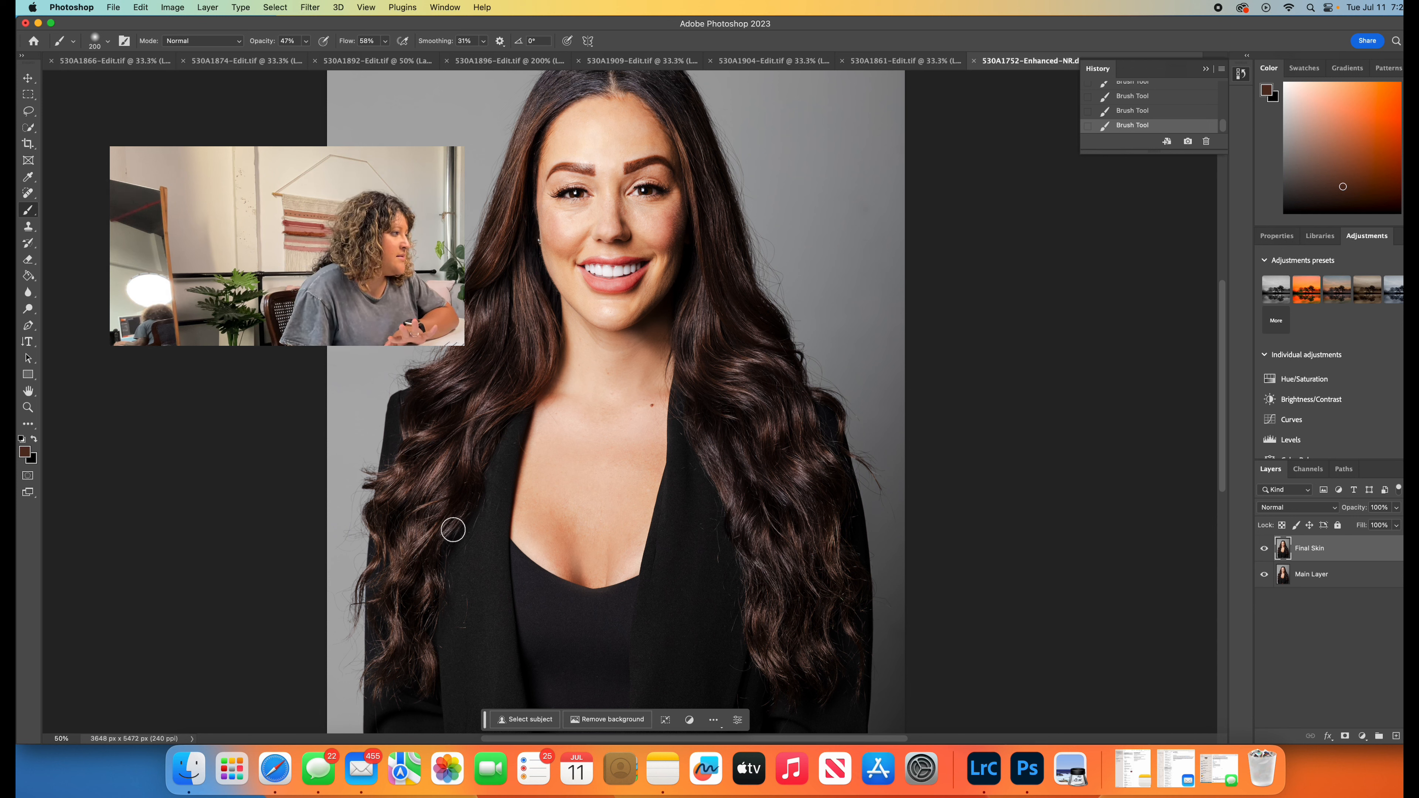
- Touch up the lower chest with sampled skin tones and set the Final Skin layer's opacity to 27%
alt+click(611, 531)
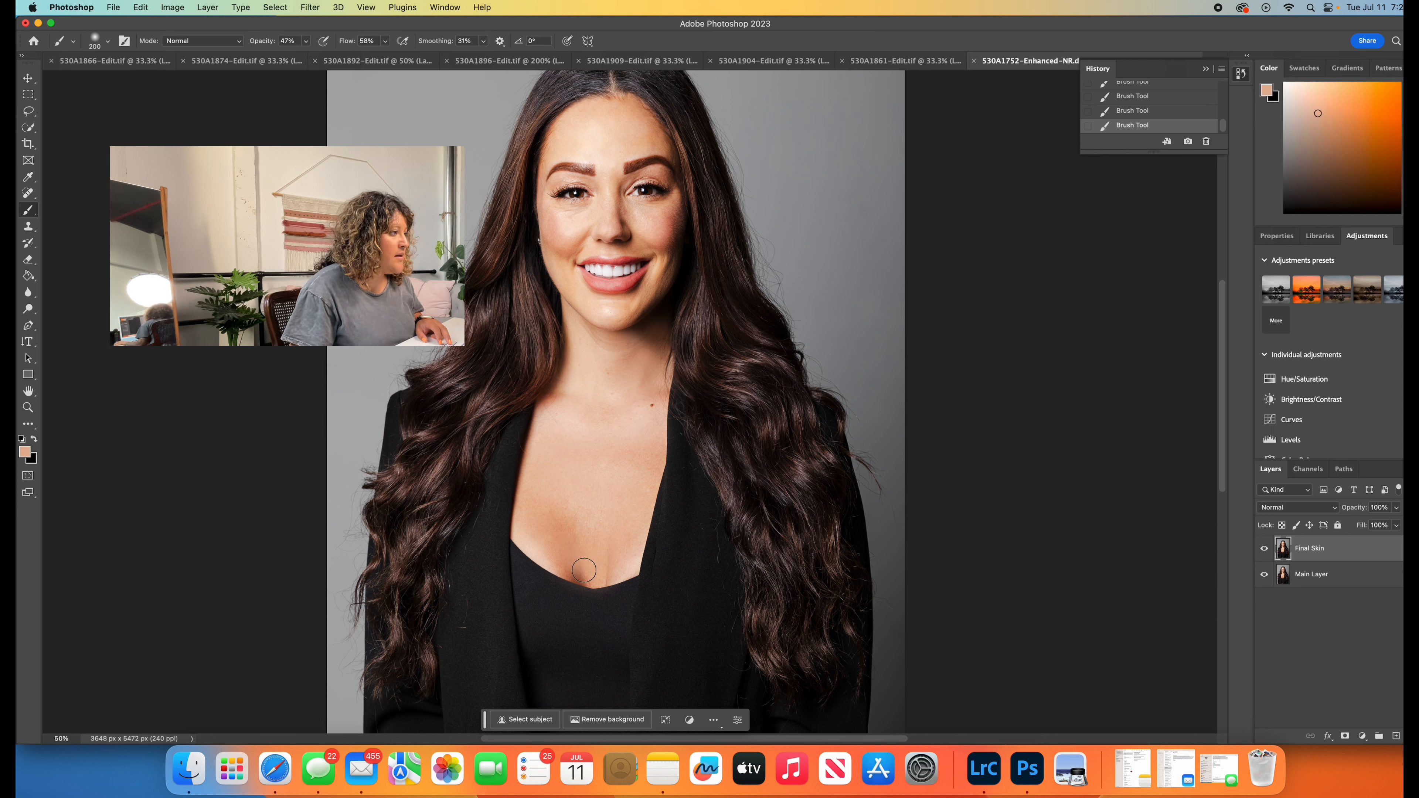
alt+click(617, 542)
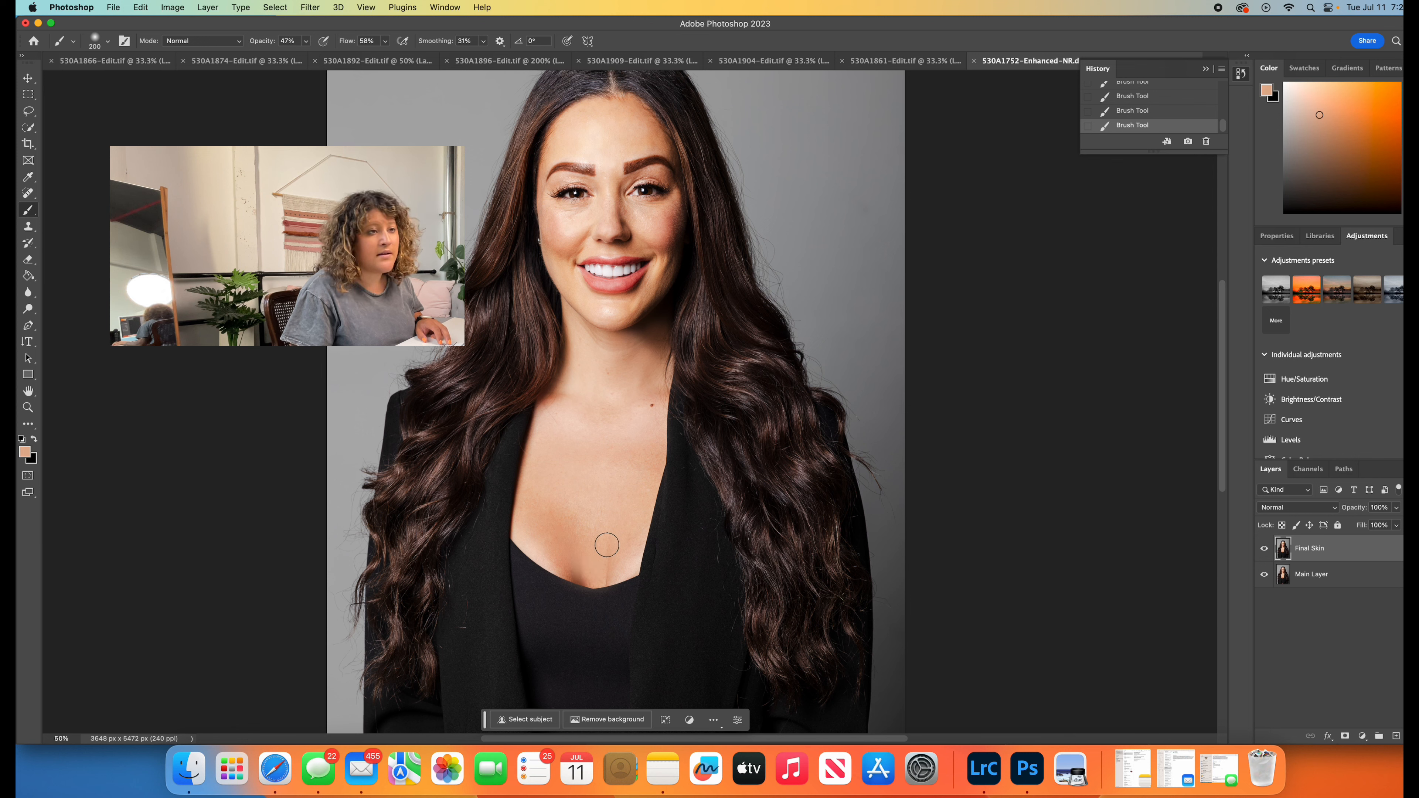
click(1396, 508)
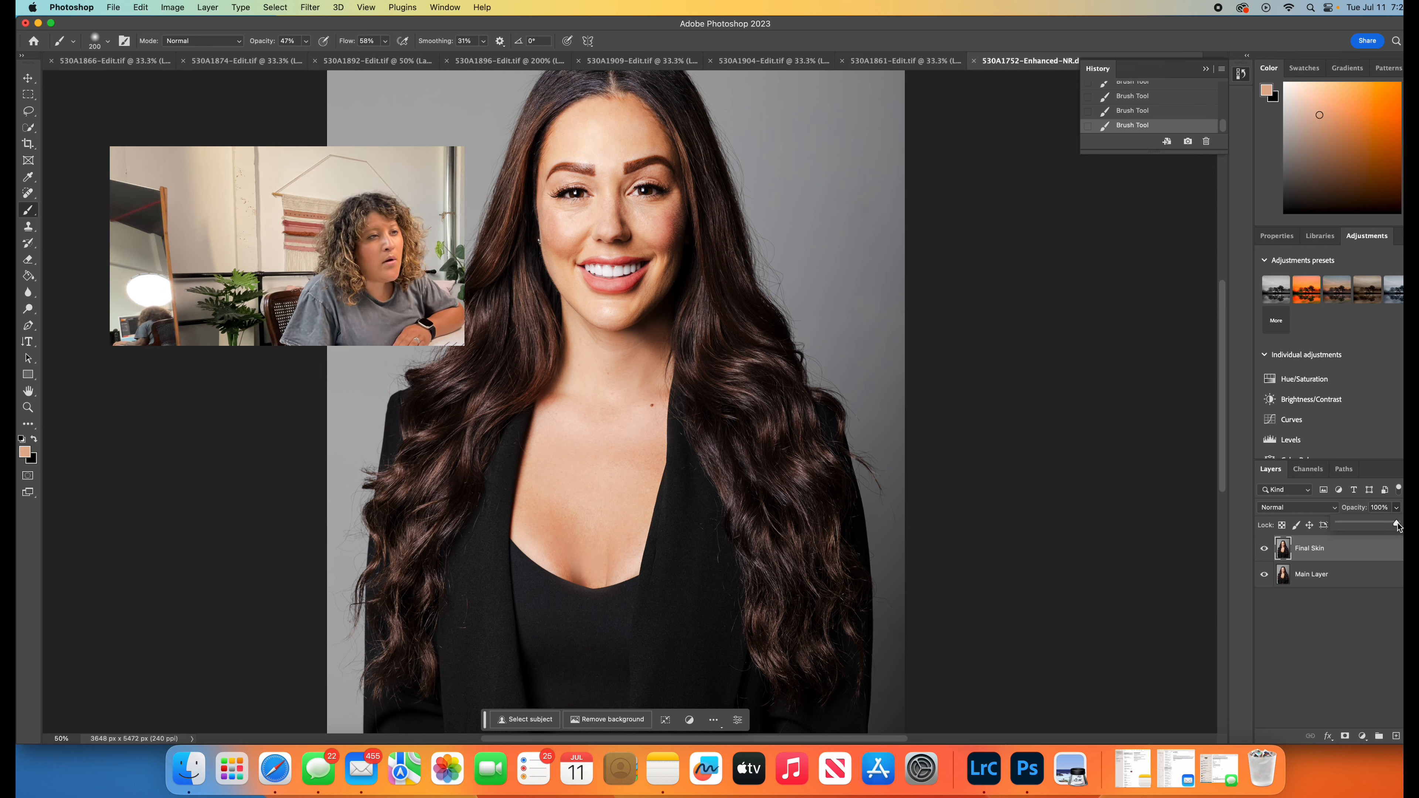
drag(1378, 528, 1362, 530)
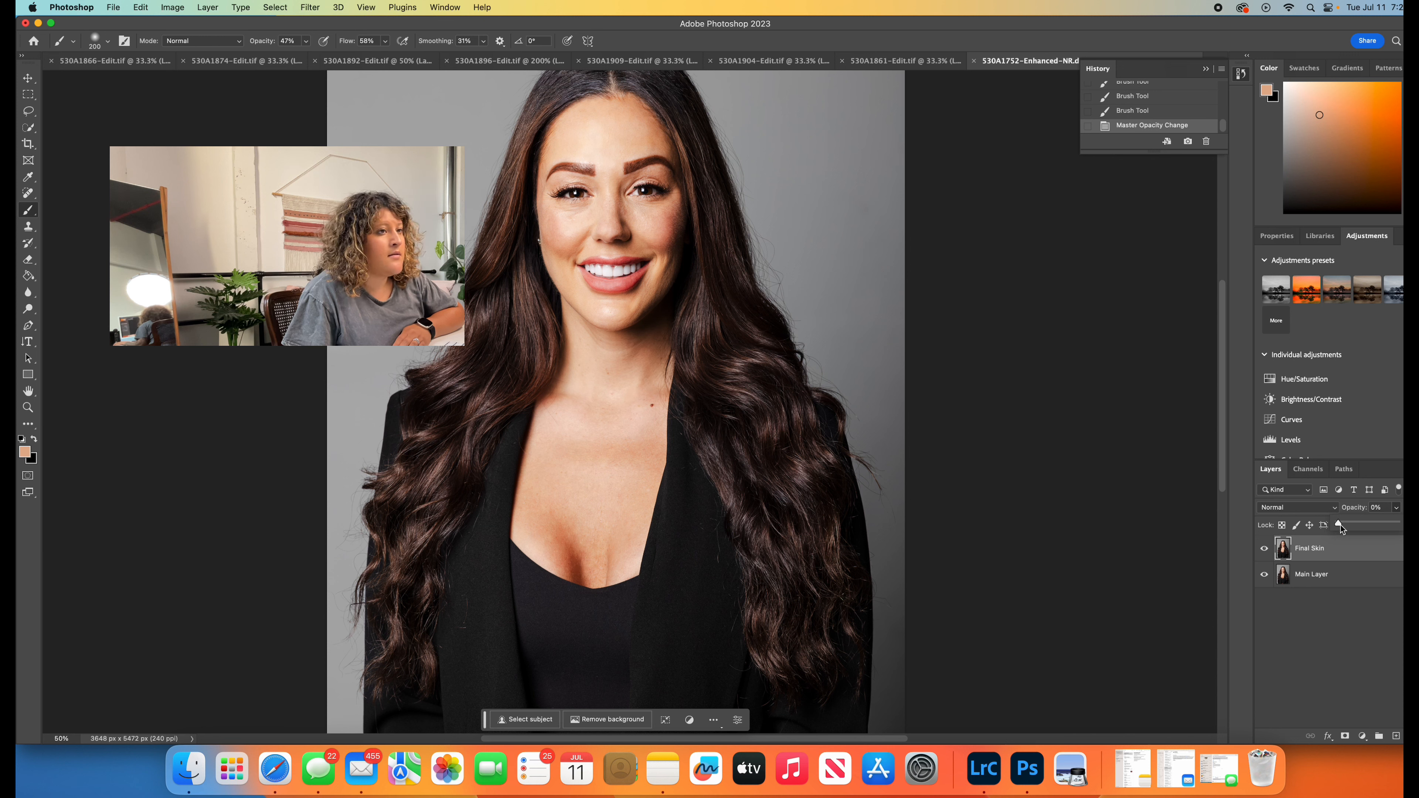
mouse_move(1358, 523)
mouse_down()
mouse_move(1340, 530)
mouse_move(1356, 528)
mouse_up()
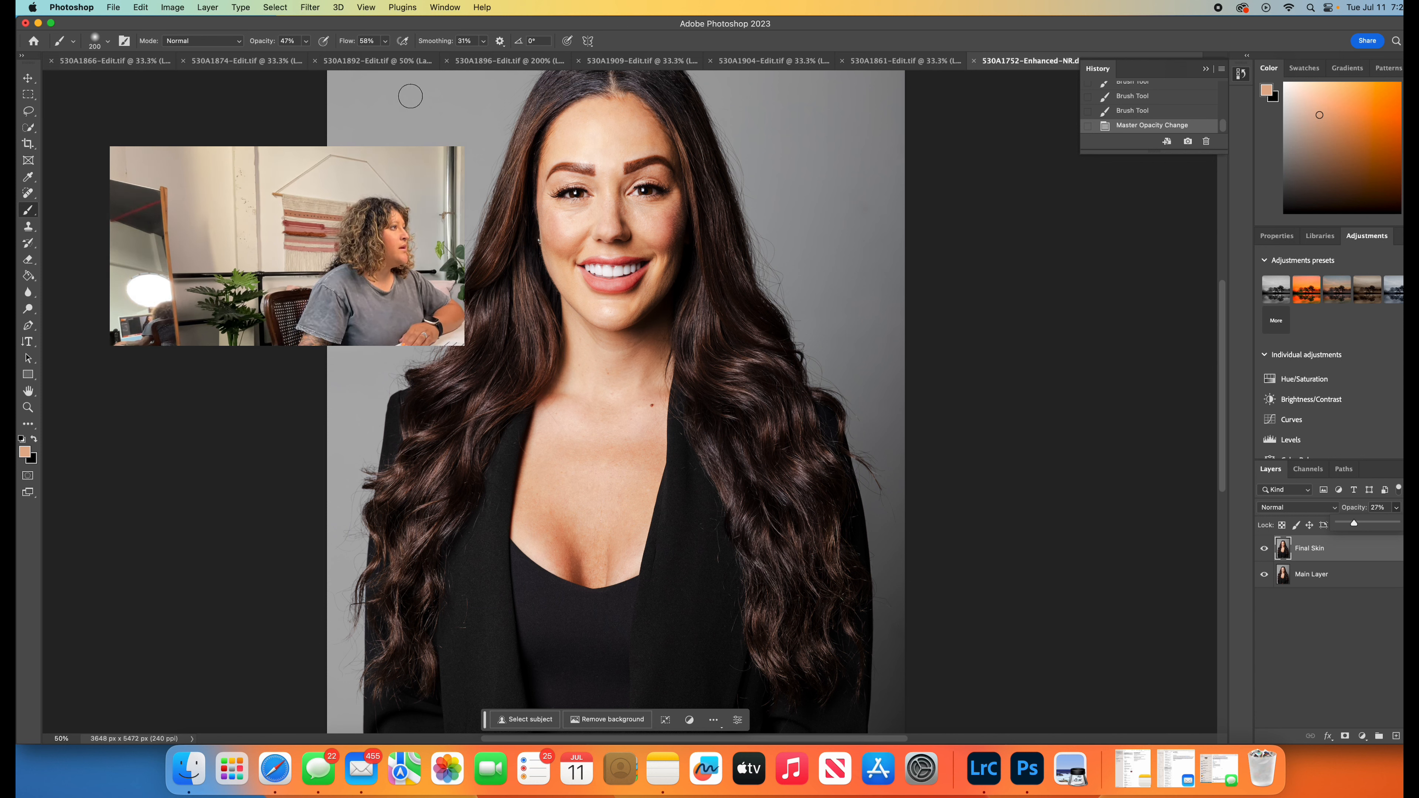
- Reduce the Brush to size 20 and paint sampled lip color over the bright highlights along the upper lip
click(27, 407)
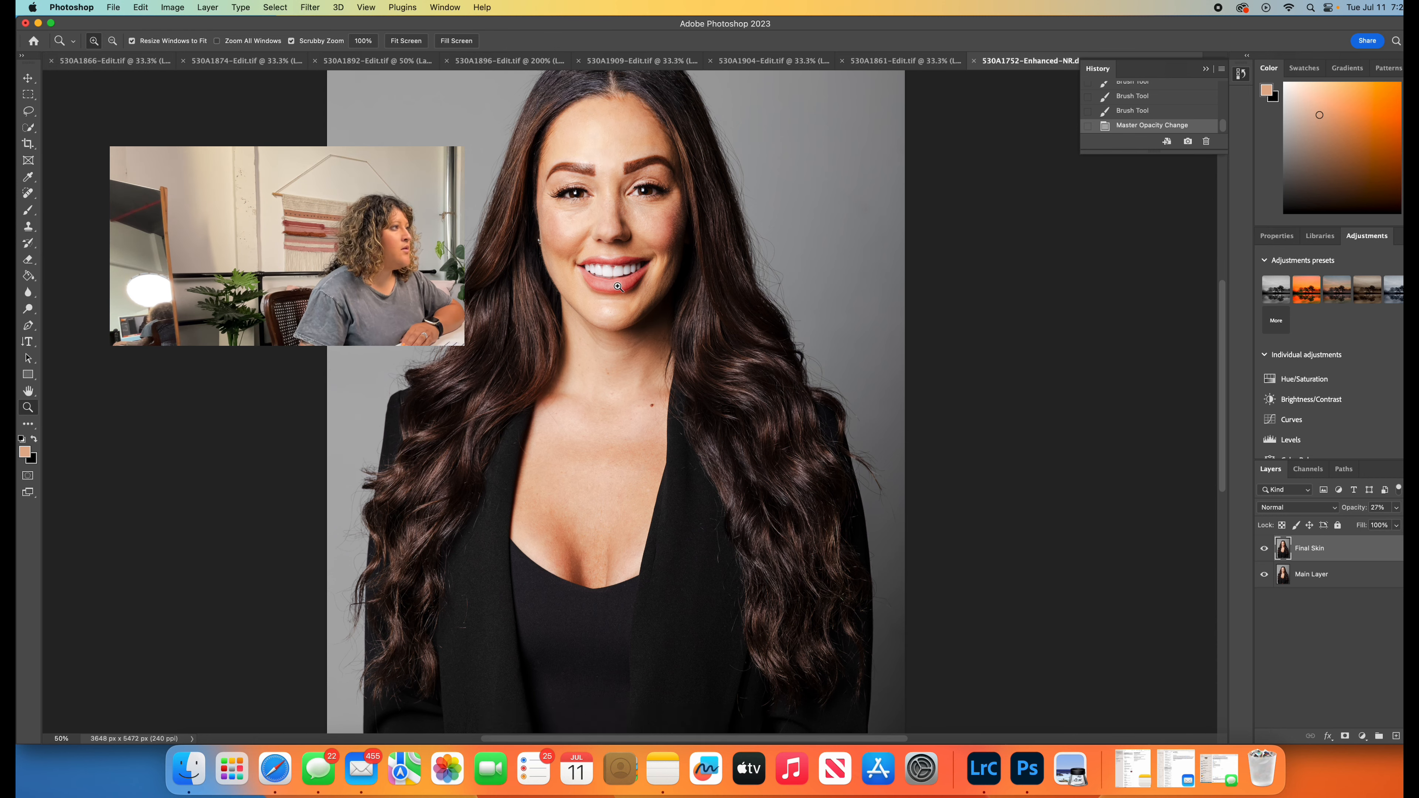
click(627, 260)
click(598, 238)
click(597, 238)
click(607, 347)
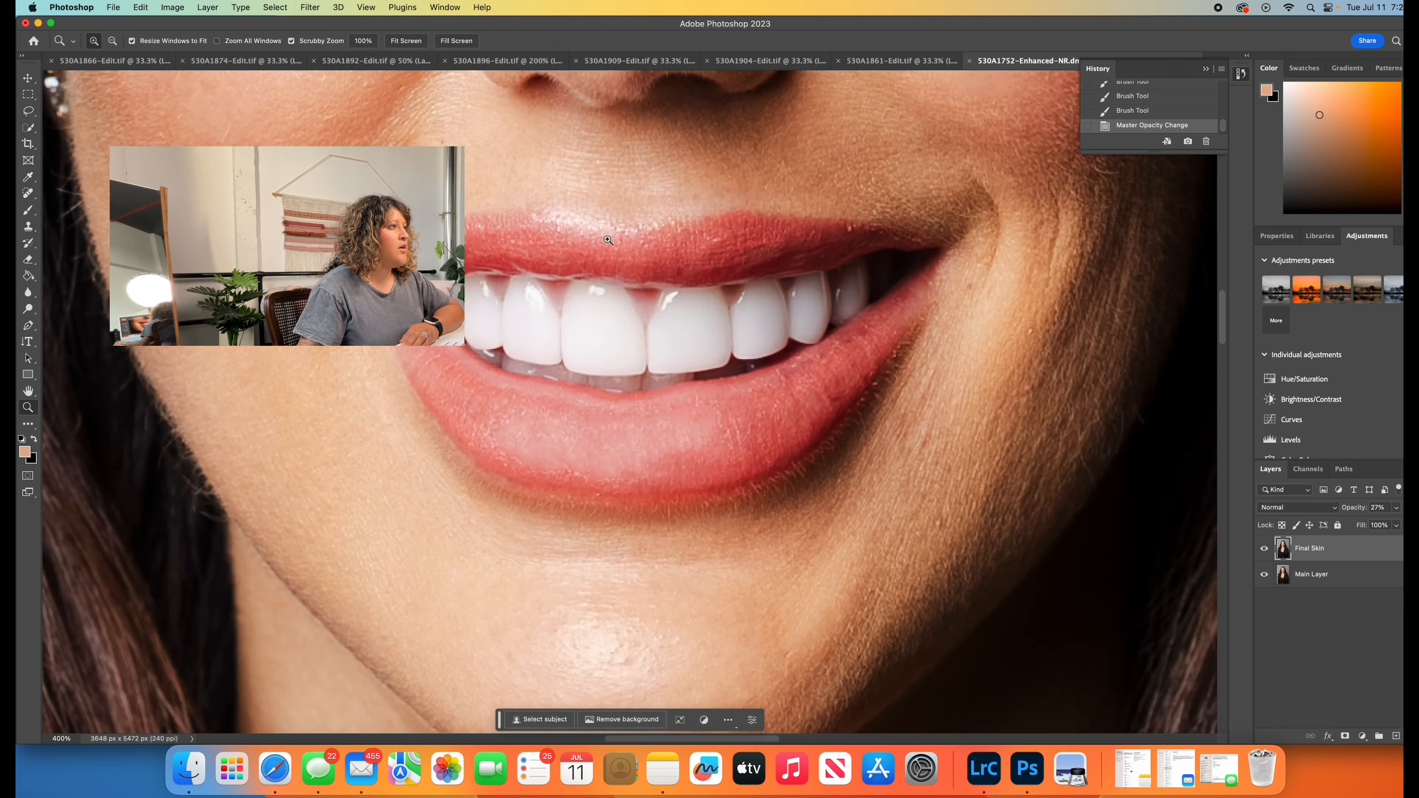
click(606, 346)
click(28, 210)
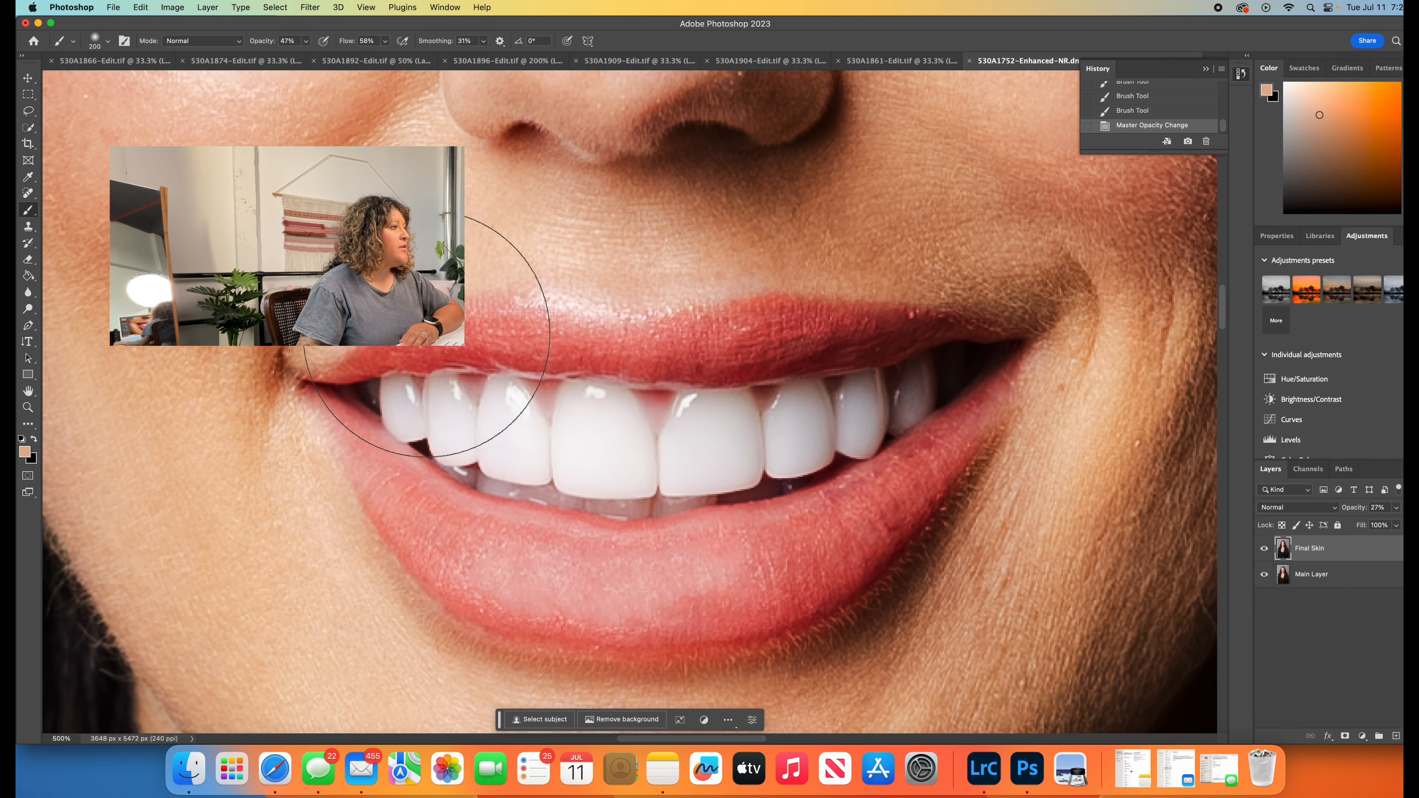
key(bracketleft)
key(bracketleft)
key(bracketleft)
key(bracketleft)
key(bracketleft)
key(bracketleft)
key(bracketleft)
key(bracketleft)
key(bracketleft)
key(bracketleft)
key(bracketleft)
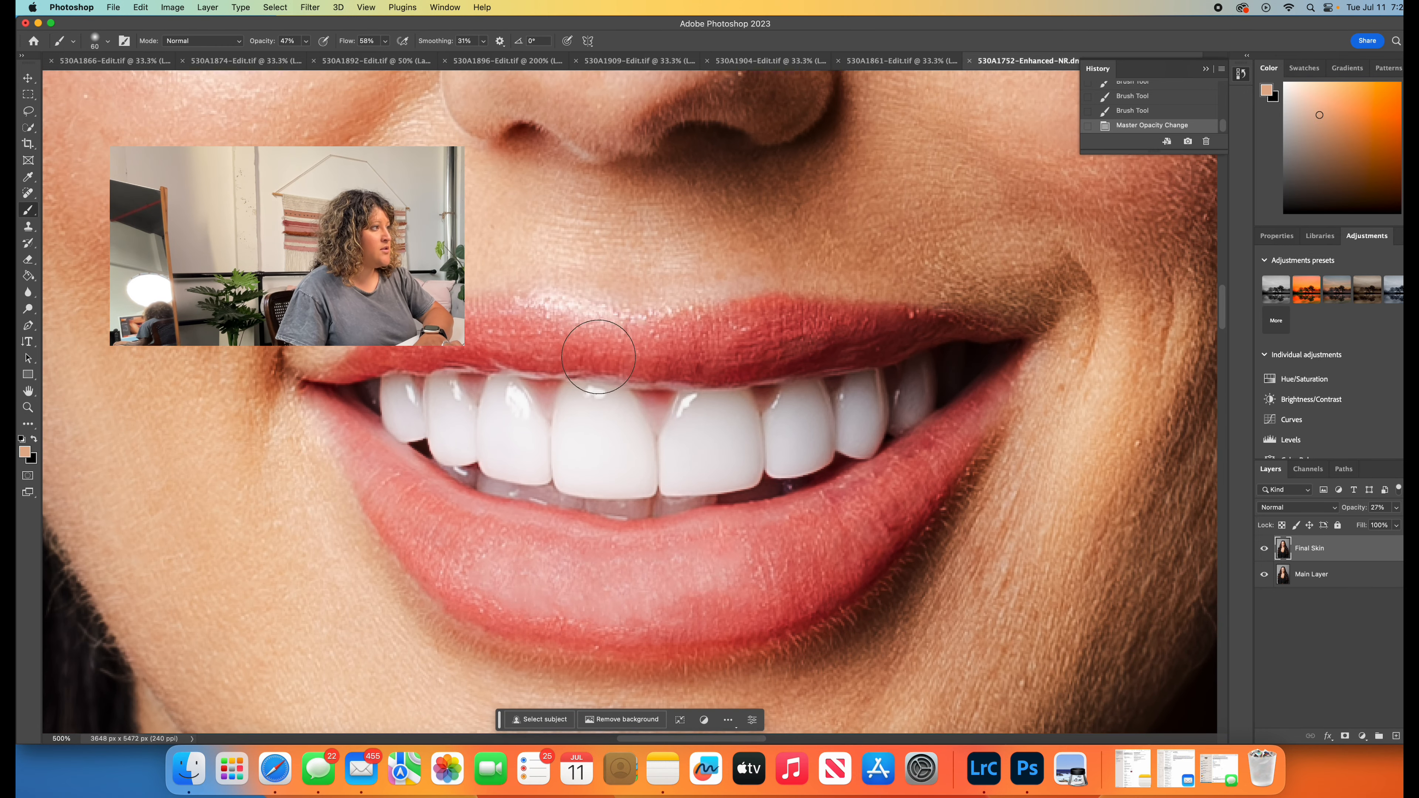
alt+click(591, 330)
drag(592, 316, 534, 303)
alt+click(594, 318)
alt+click(610, 330)
alt+click(583, 329)
- Sample brown tones from the eyebrow on the image's left side and paint them over its inner part
scroll(559, 339, up, 15)
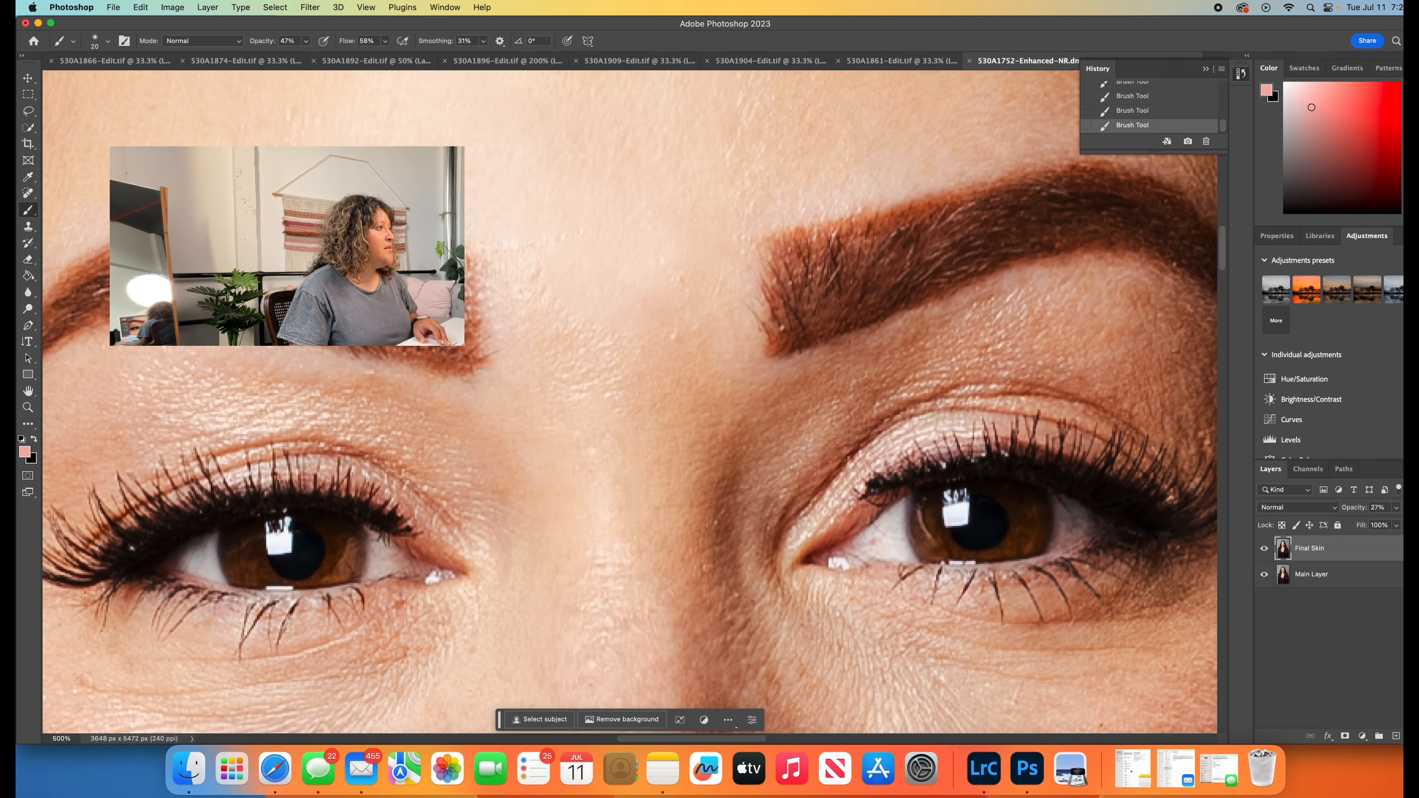
alt+click(404, 561)
alt+click(393, 559)
alt+click(399, 330)
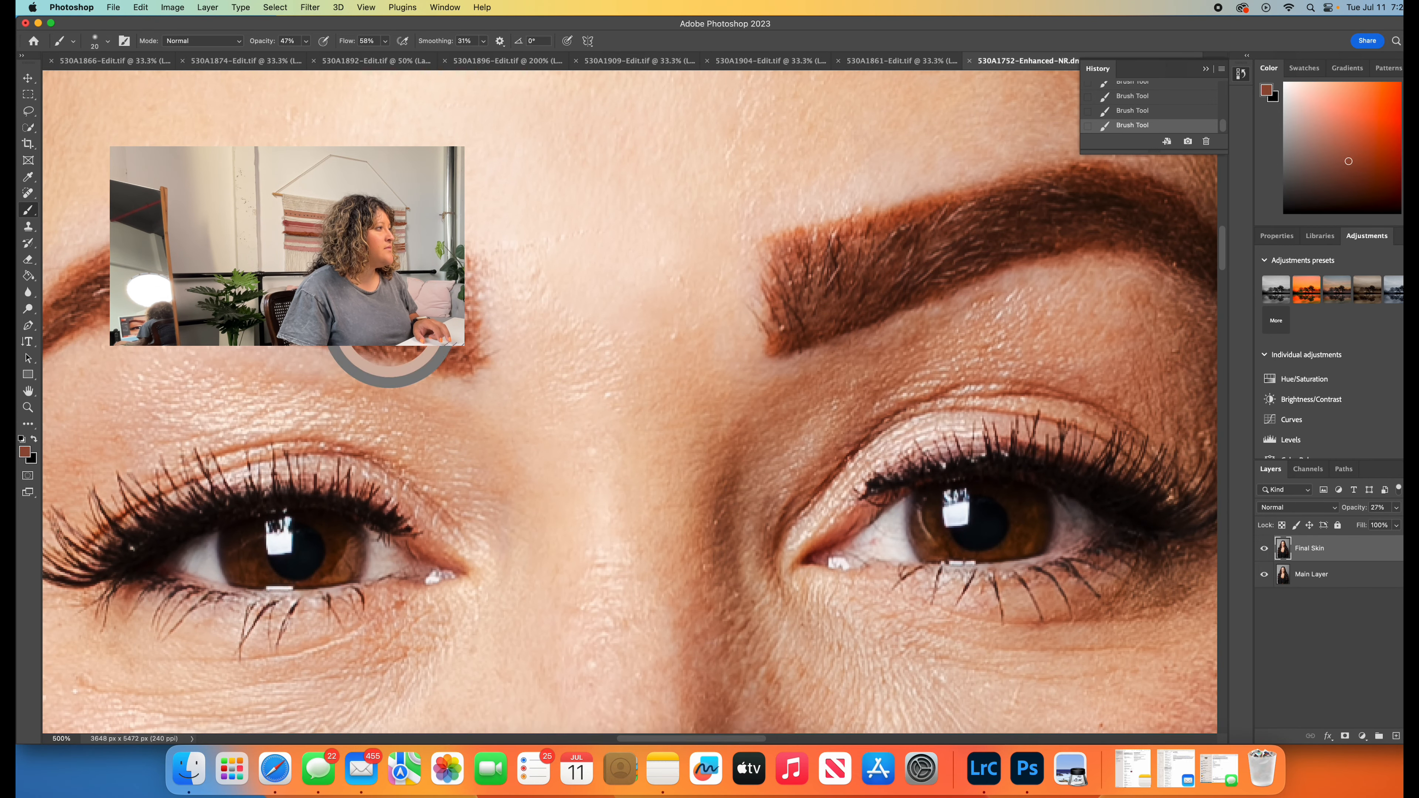
alt+click(439, 310)
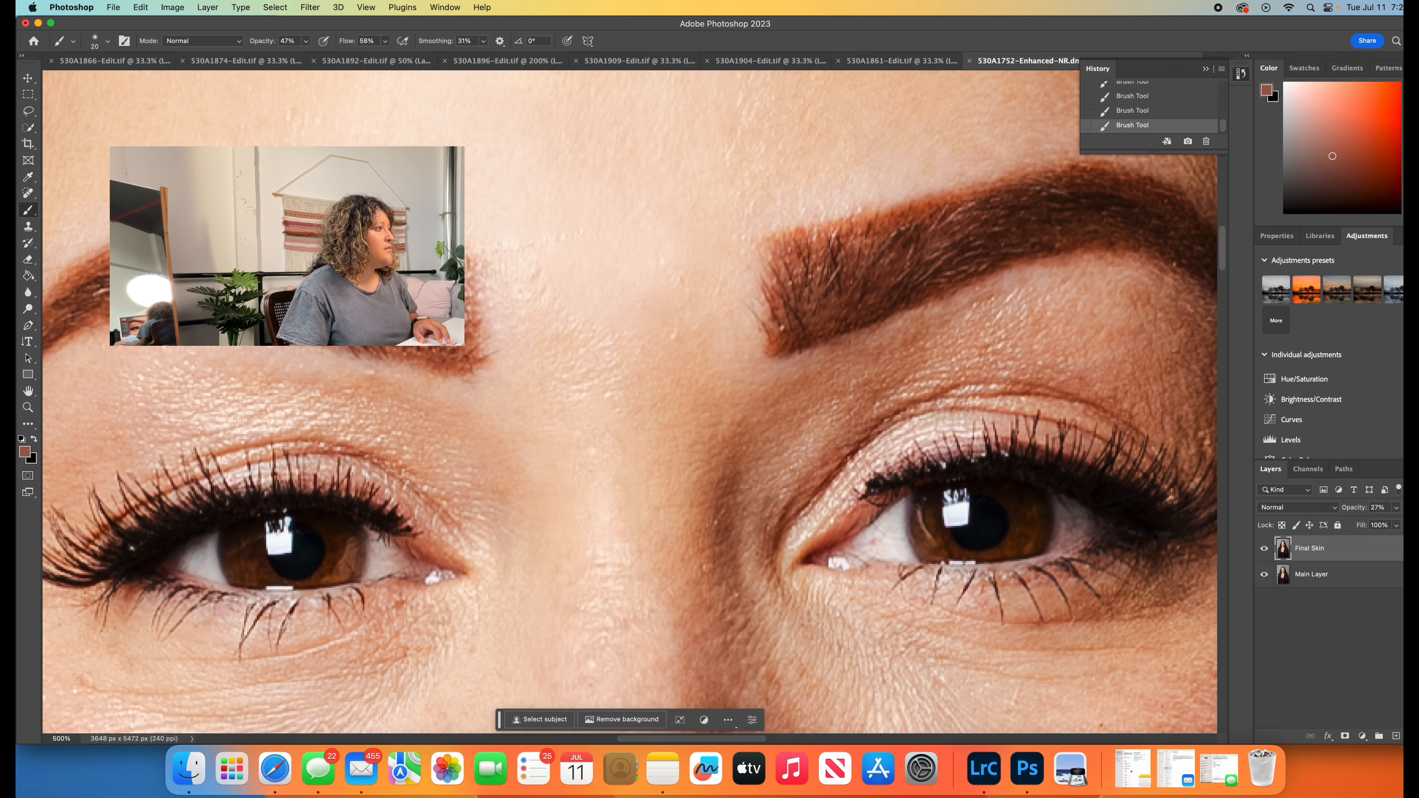
alt+click(412, 317)
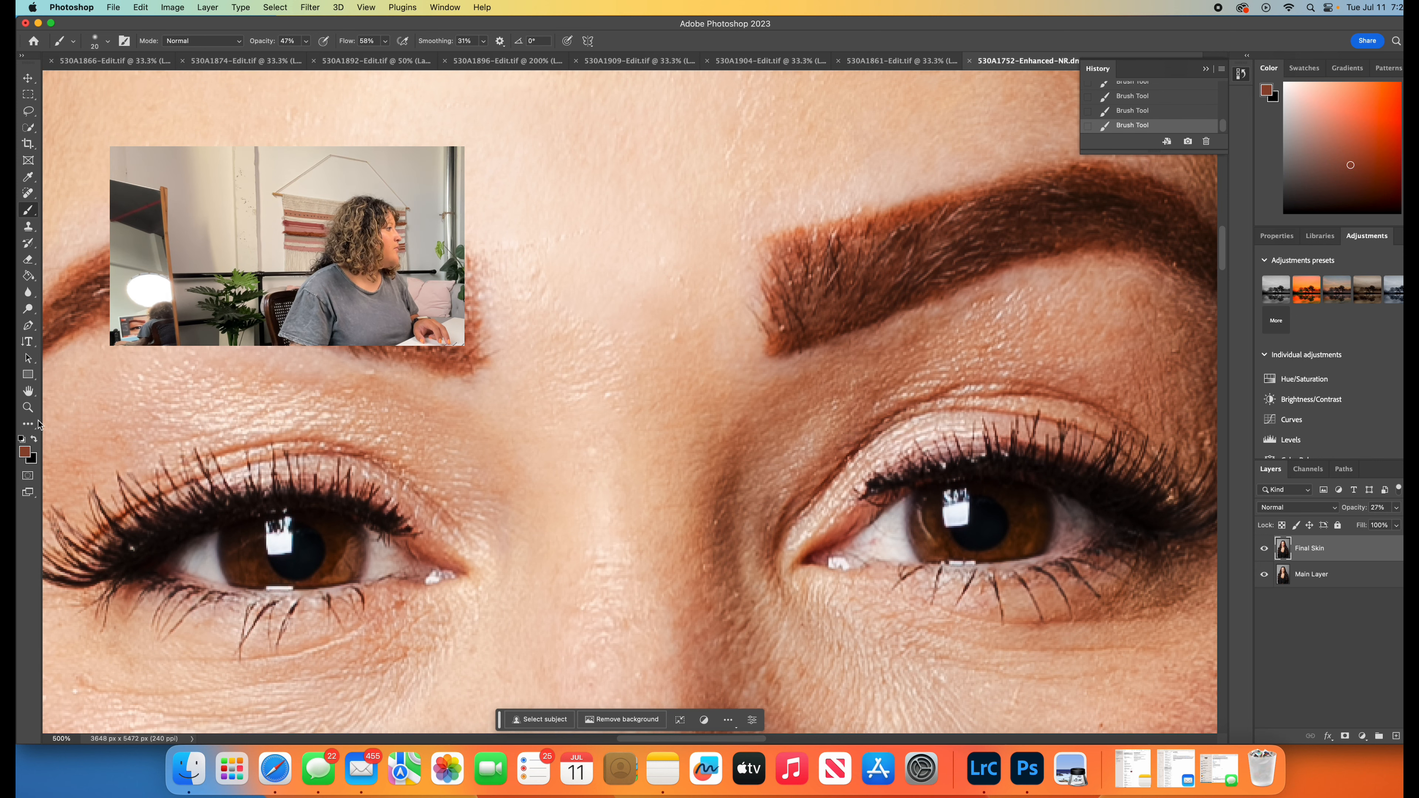
- Merge the Final Skin layer with Main Layer and save the image
click(29, 407)
click(573, 329)
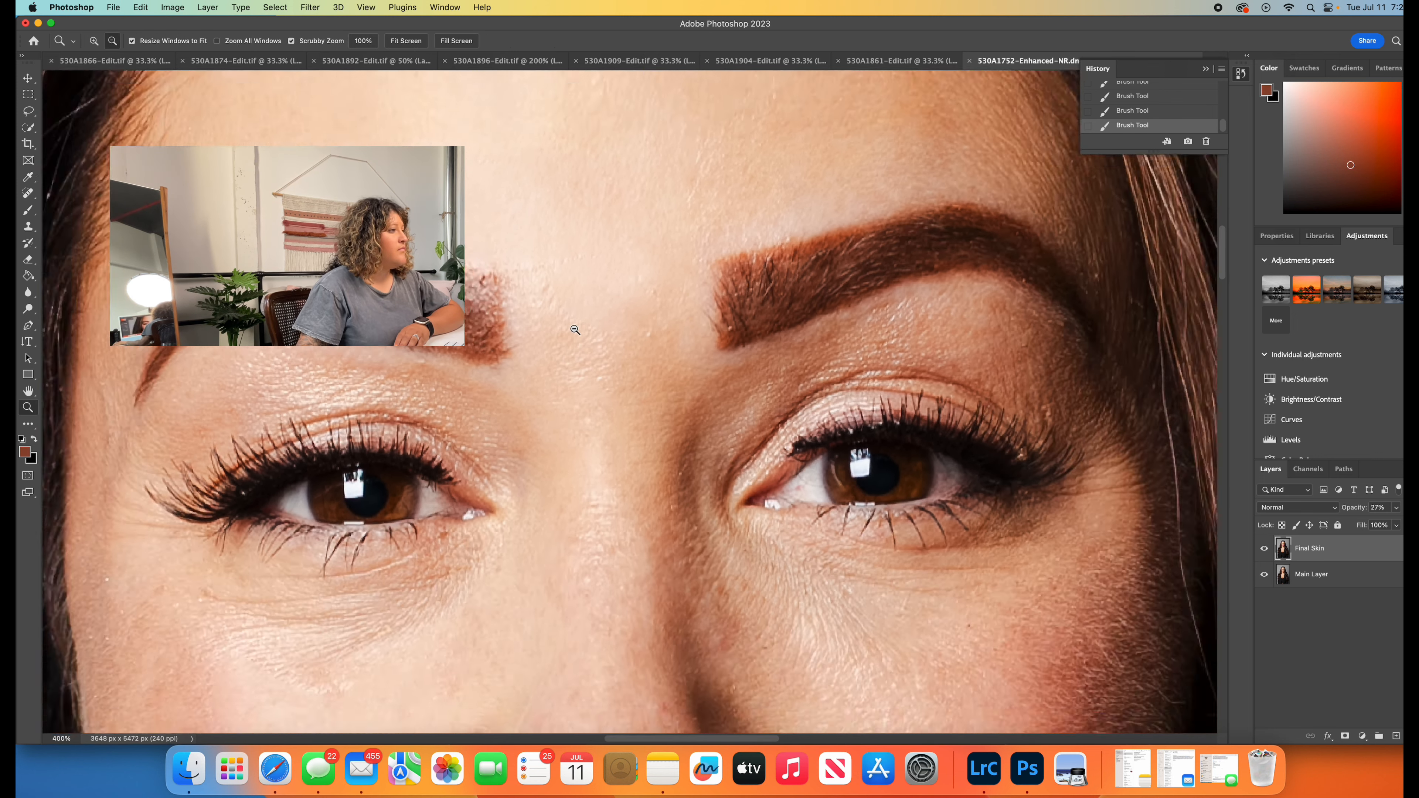
click(575, 331)
click(595, 341)
click(598, 343)
click(600, 344)
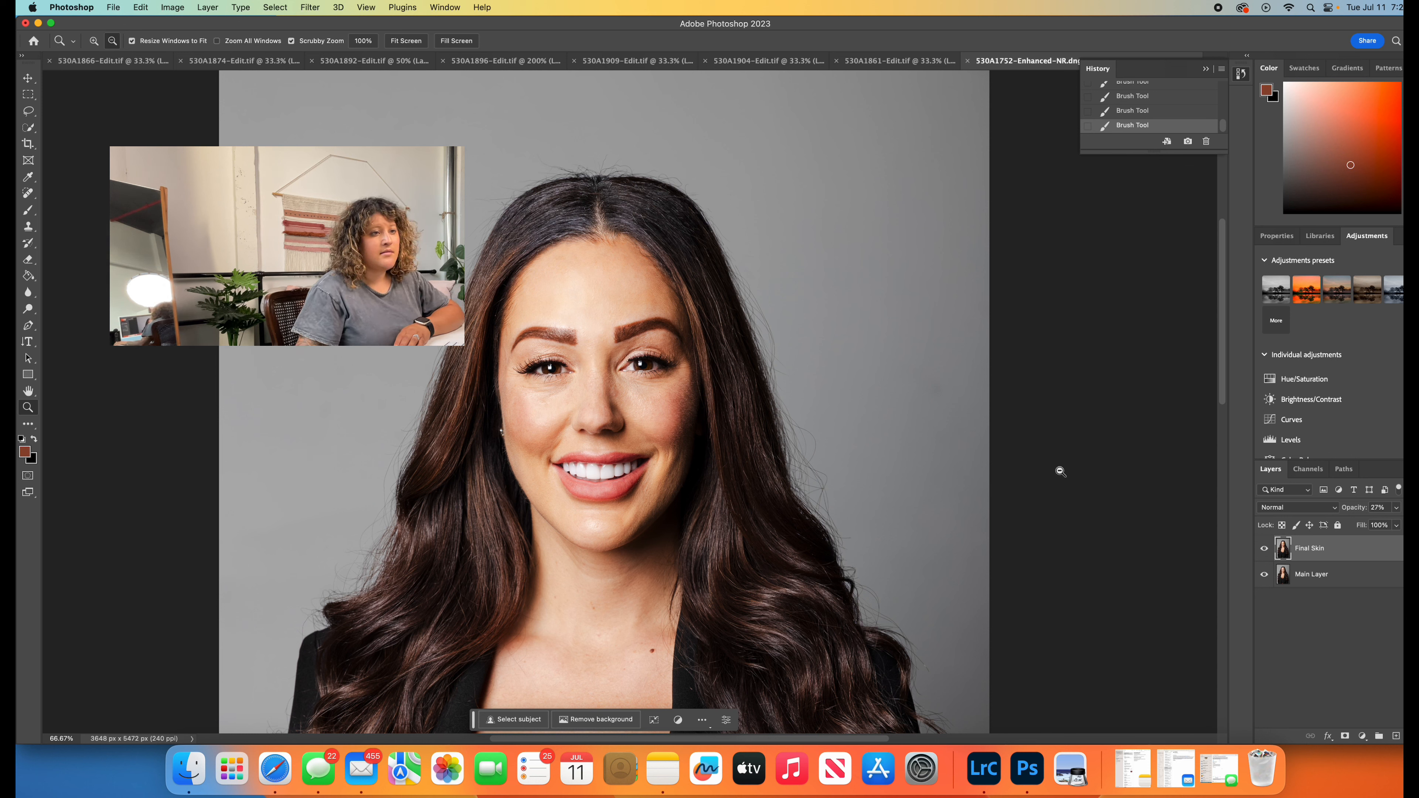
shift+click(1336, 579)
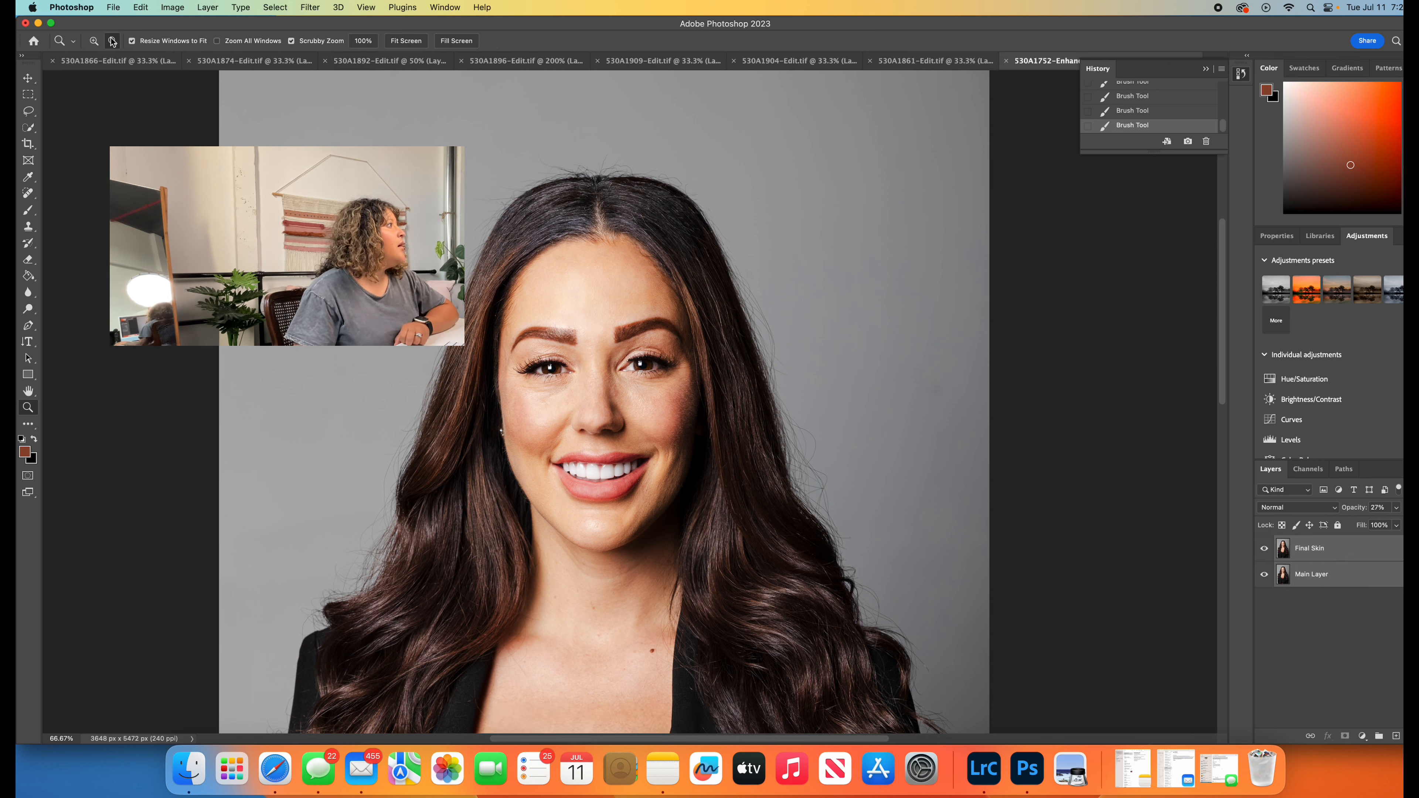
click(207, 6)
click(270, 462)
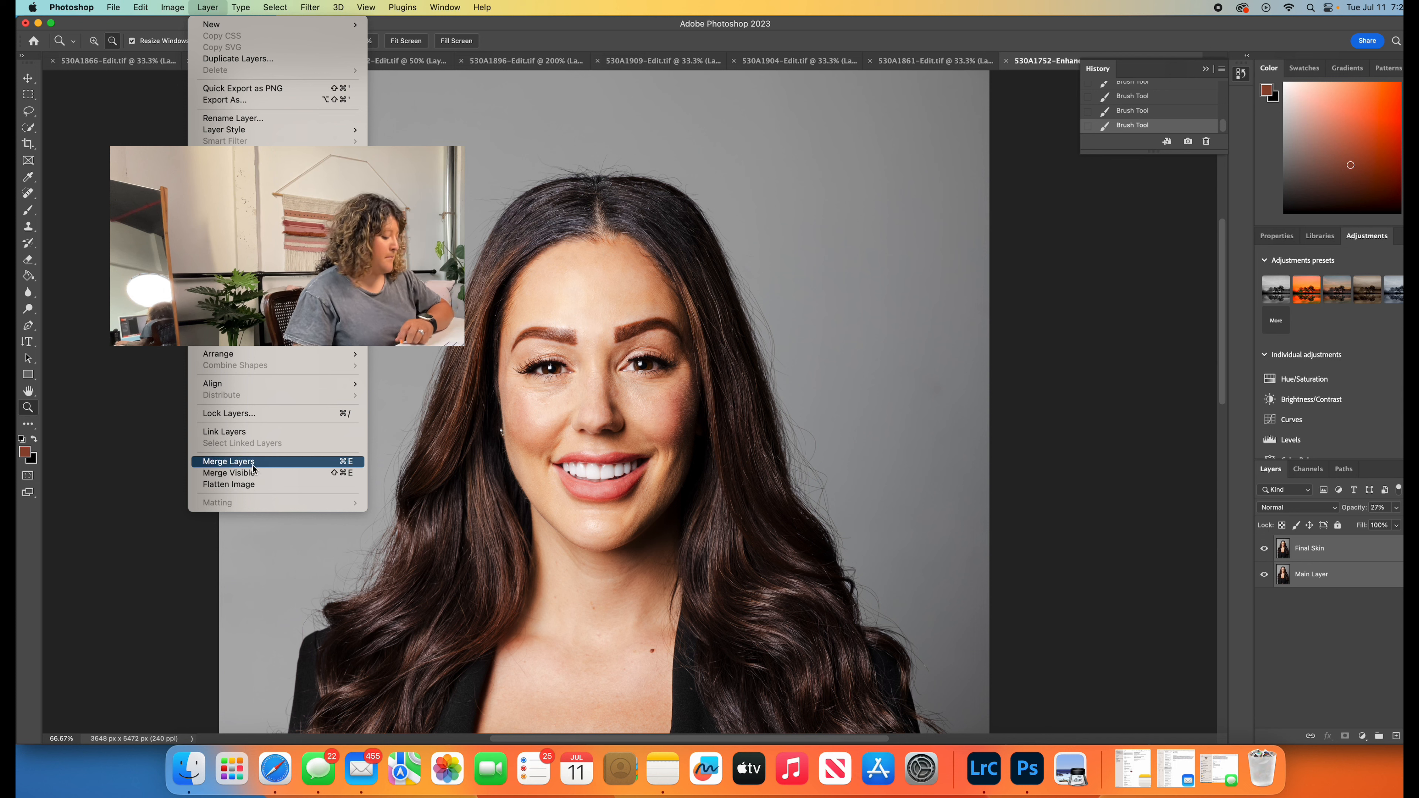
key(super+s)
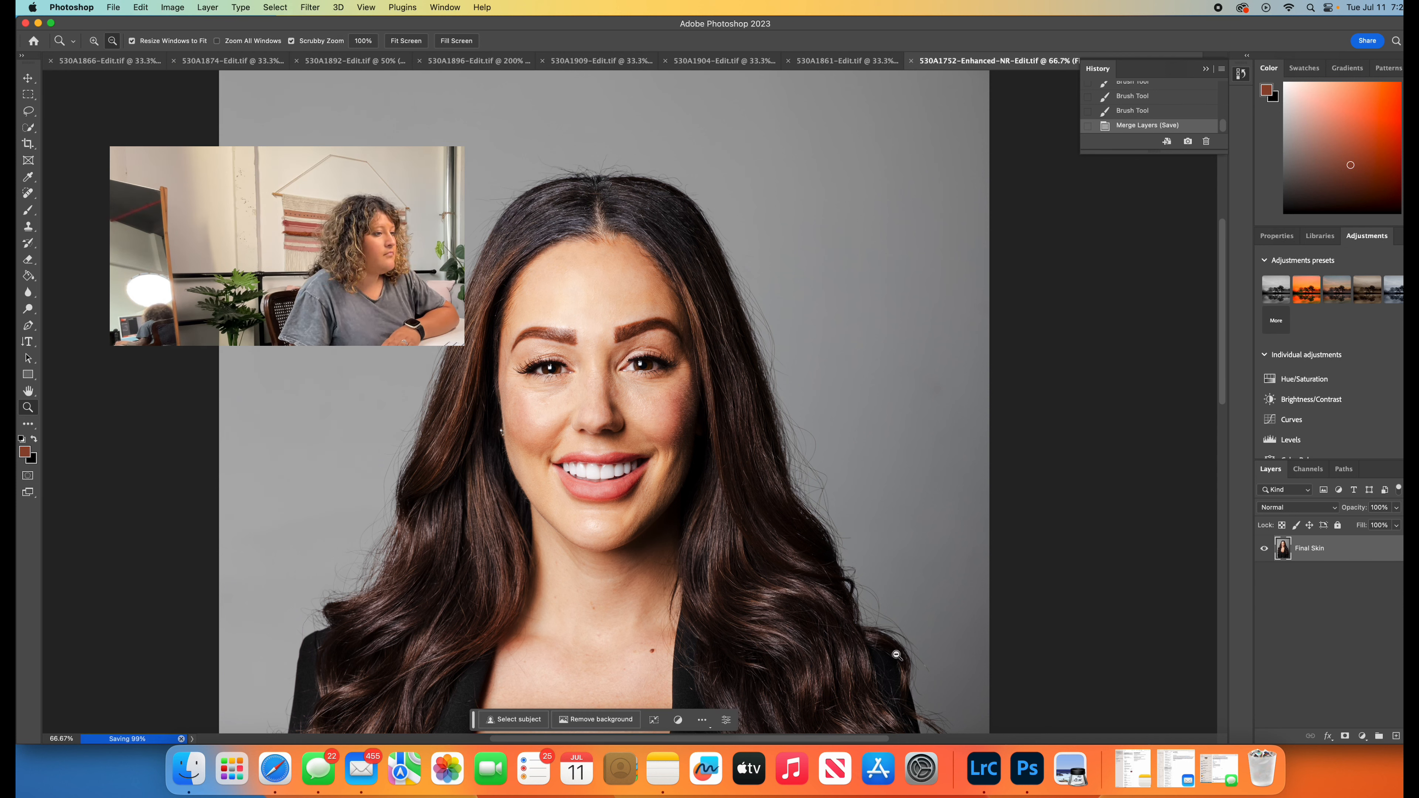
- Switch to Lightroom Classic and compare 530A1752-Enhanced-NR-Edit.tif side by side with 530A1752-Enhanced-NR.dng as the reference photo
click(984, 769)
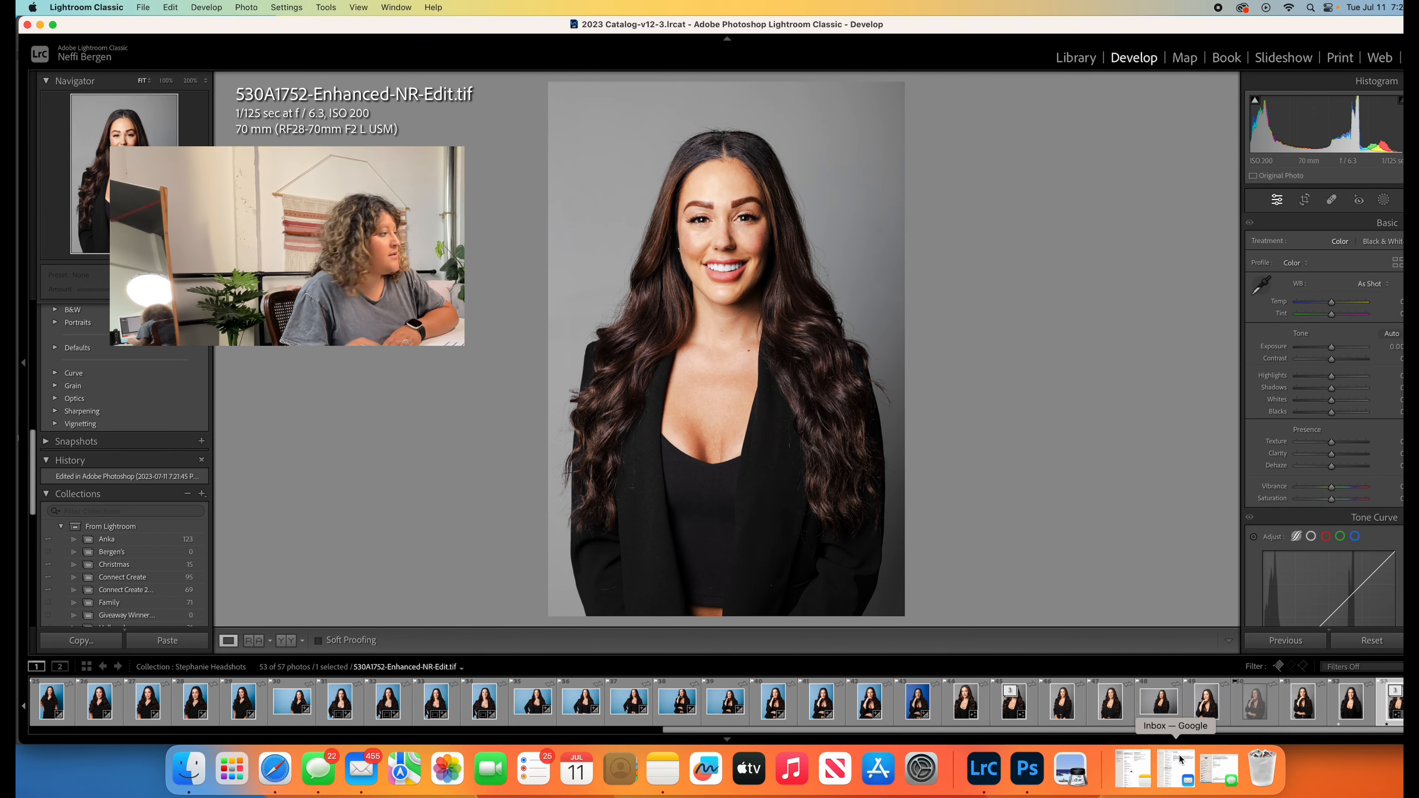
click(286, 641)
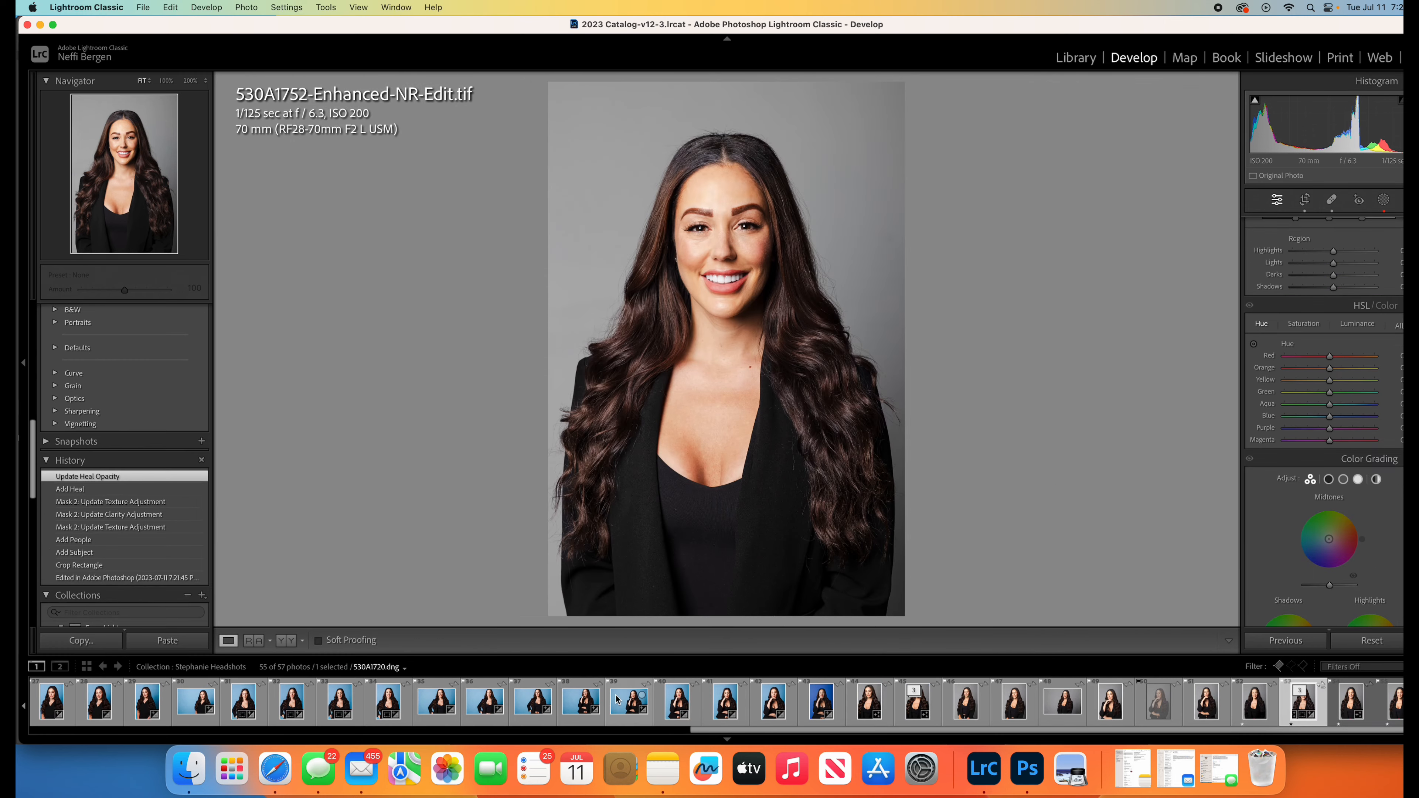
click(254, 642)
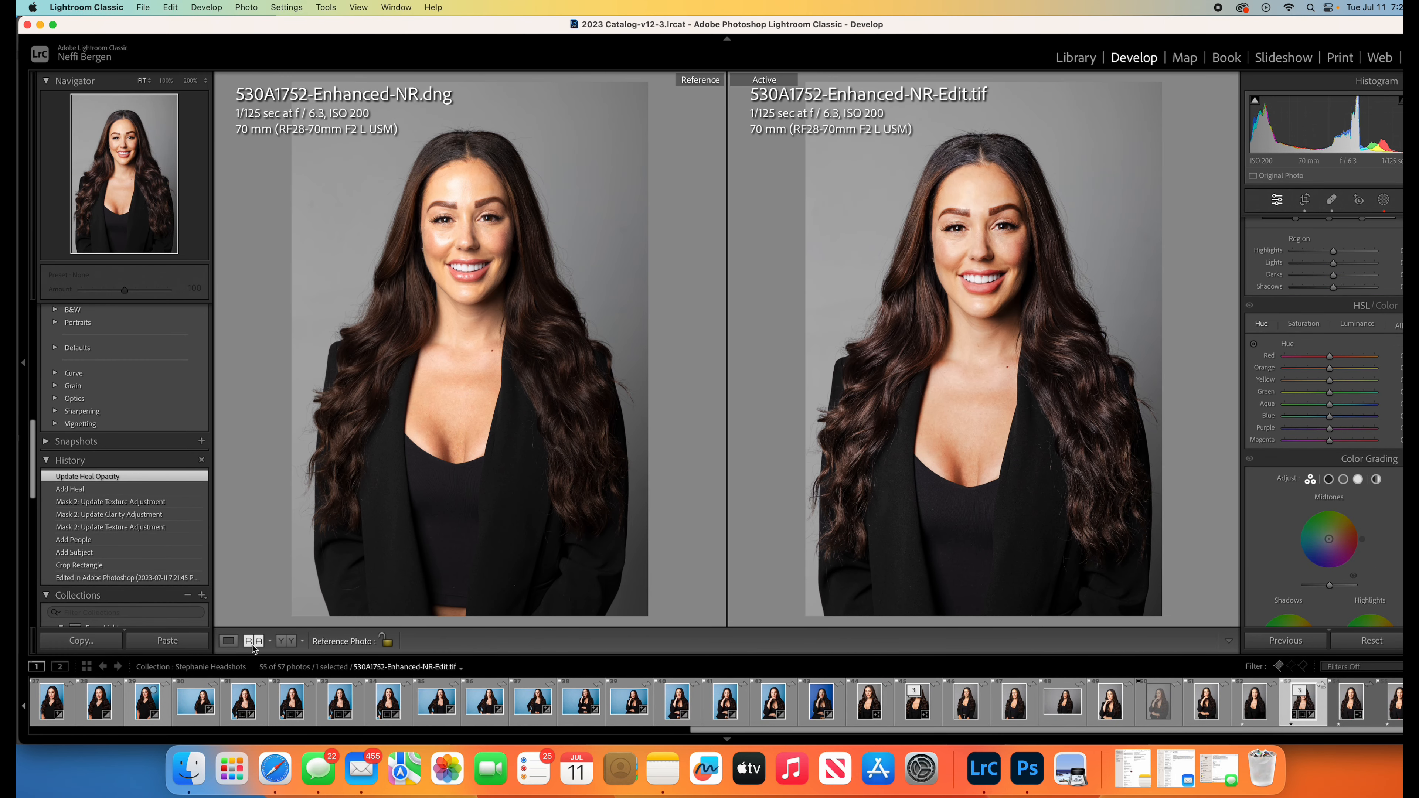